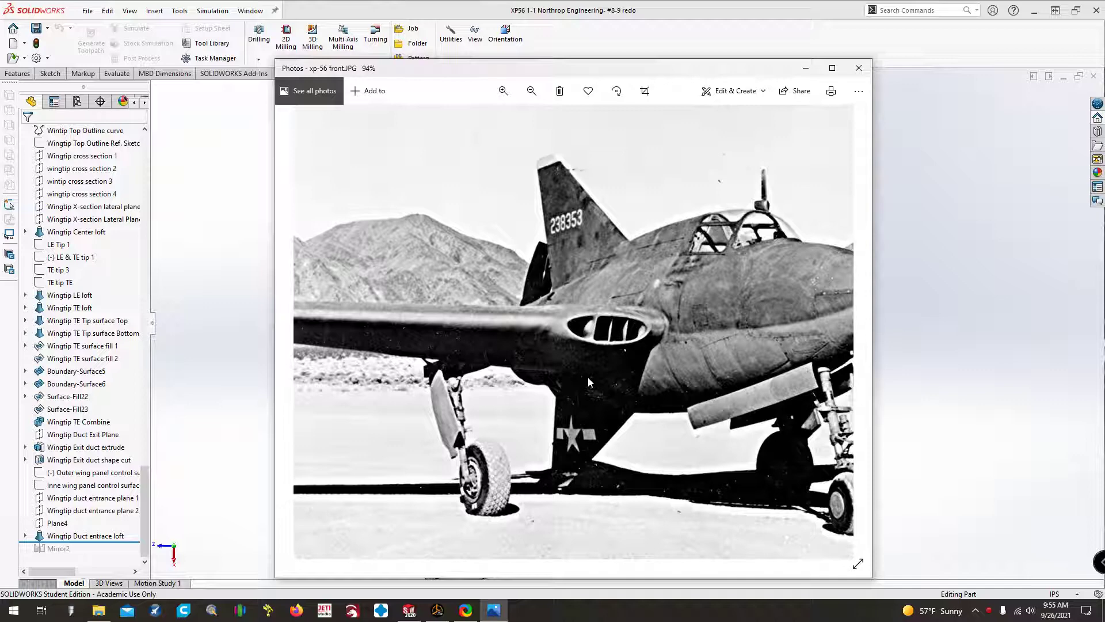
- Inspect the modelled wing and wingtip from several angles and compare them with the xp-56 front.JPG reference photo
click(805, 68)
middle_drag(609, 374, 428, 419)
scroll(429, 419, down, 4)
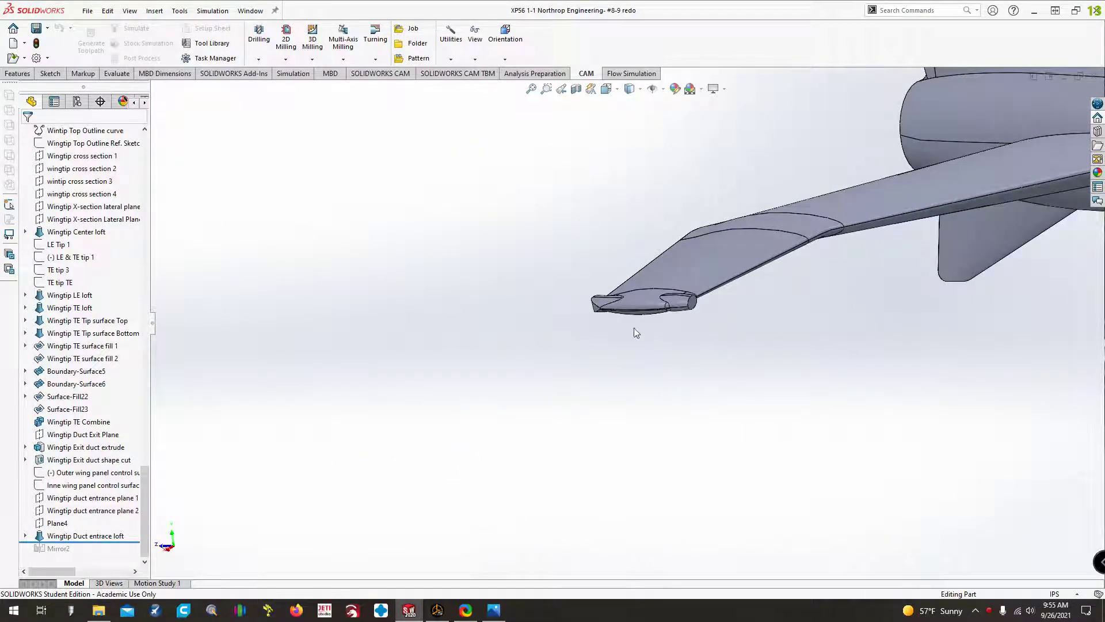
scroll(639, 326, up, 1)
middle_drag(647, 323, 611, 393)
key(ctrl+Left)
key(ctrl+Left)
key(ctrl+Left)
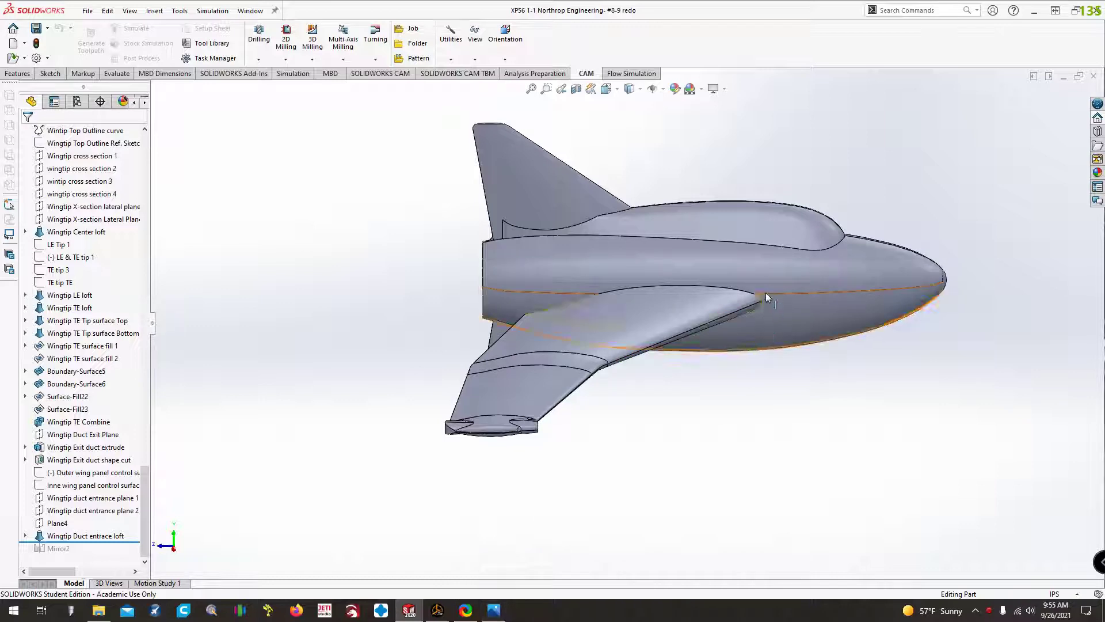
click(493, 610)
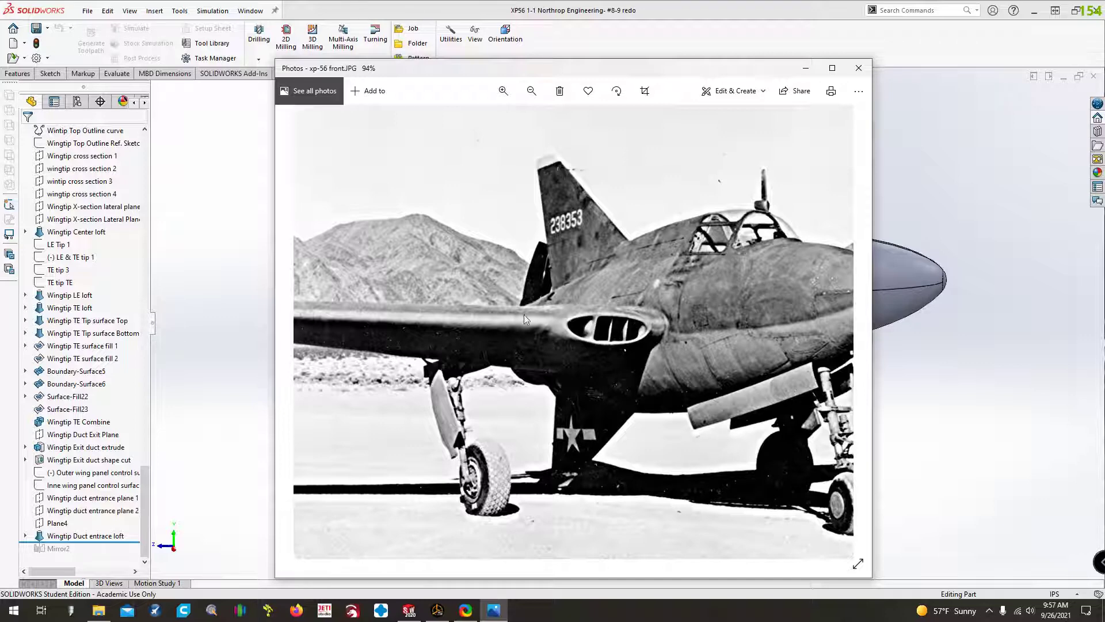
- View the inner wing panel from above and compare its leading edge with the root duct inlet in the reference photo
click(808, 67)
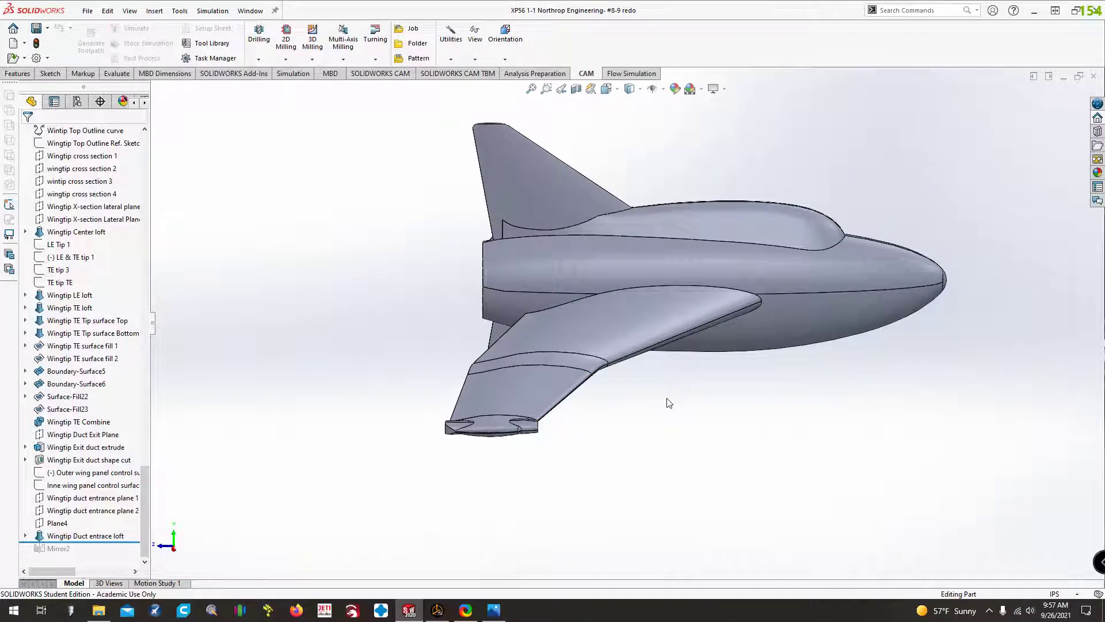
key(Down)
key(Down)
key(Down)
key(Down)
key(Down)
key(Down)
key(Up)
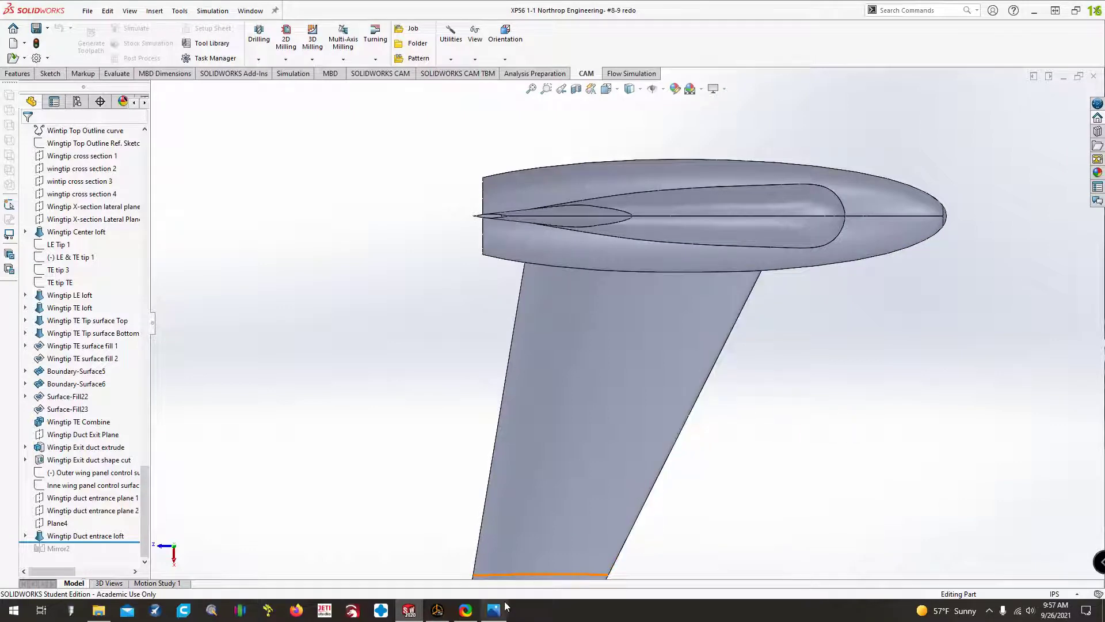
key(alt+Tab)
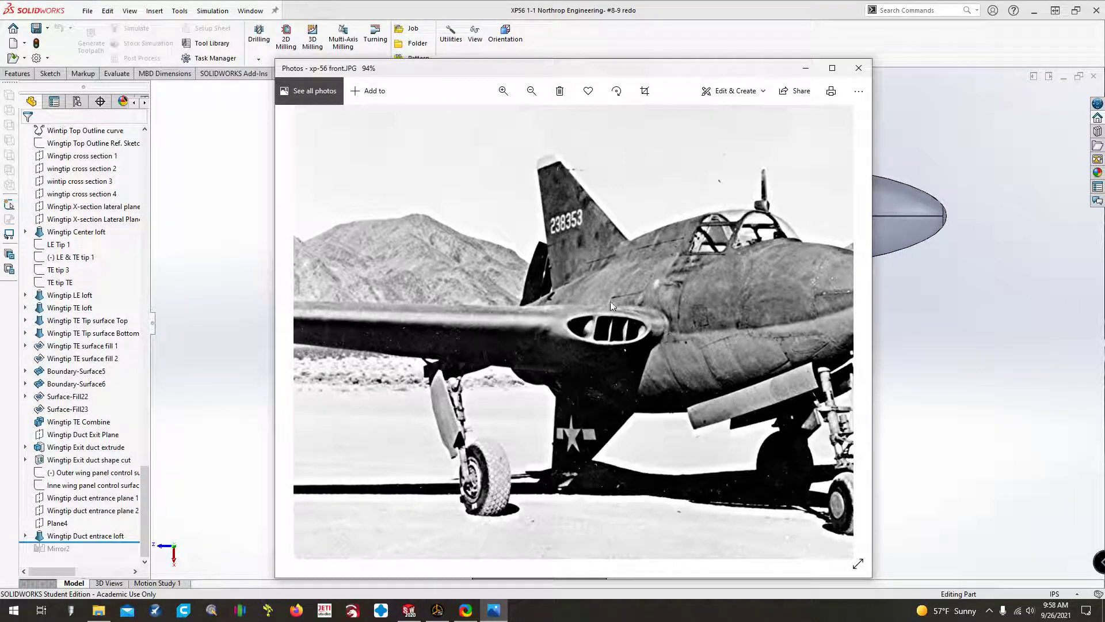
click(939, 322)
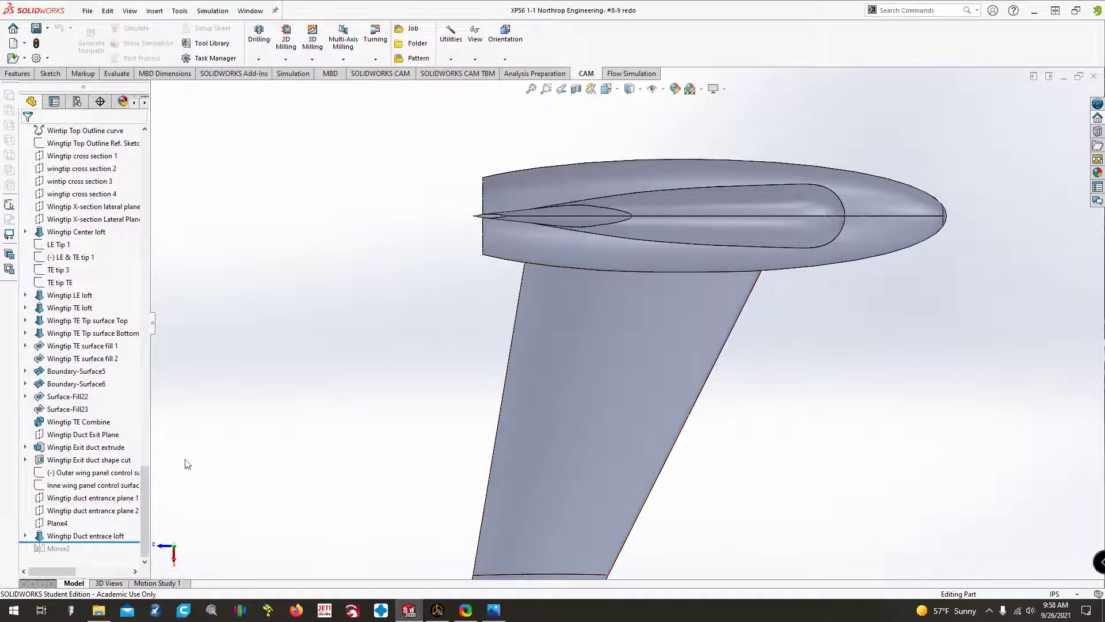
- Start a sketch on the Top Plane and convert the inner wing panel's leading edge into a sketch line
drag(143, 494, 143, 170)
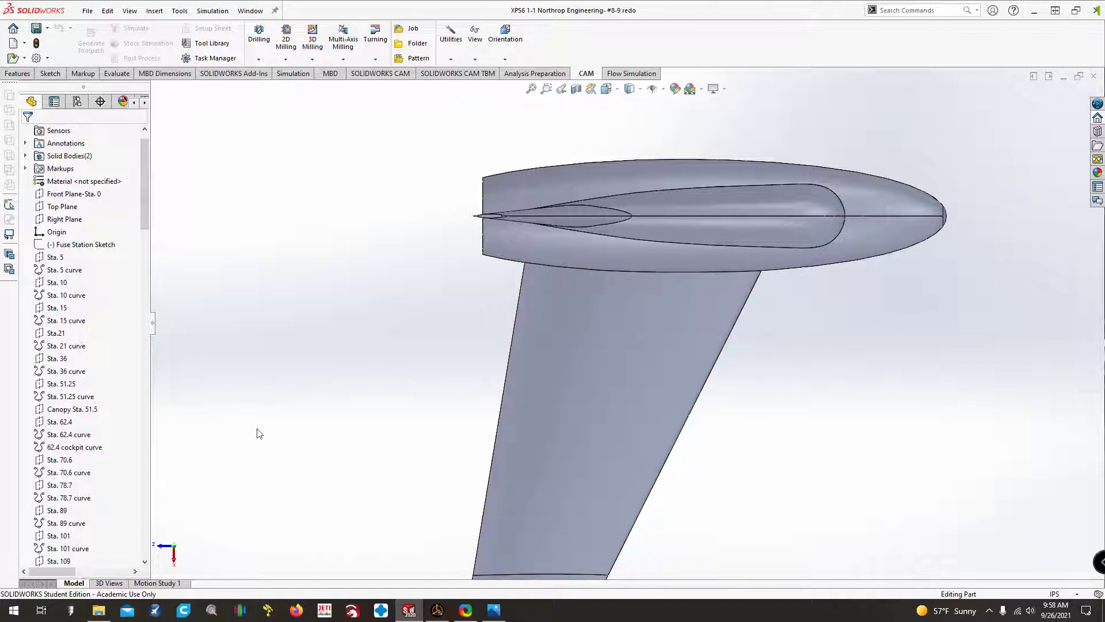
click(62, 206)
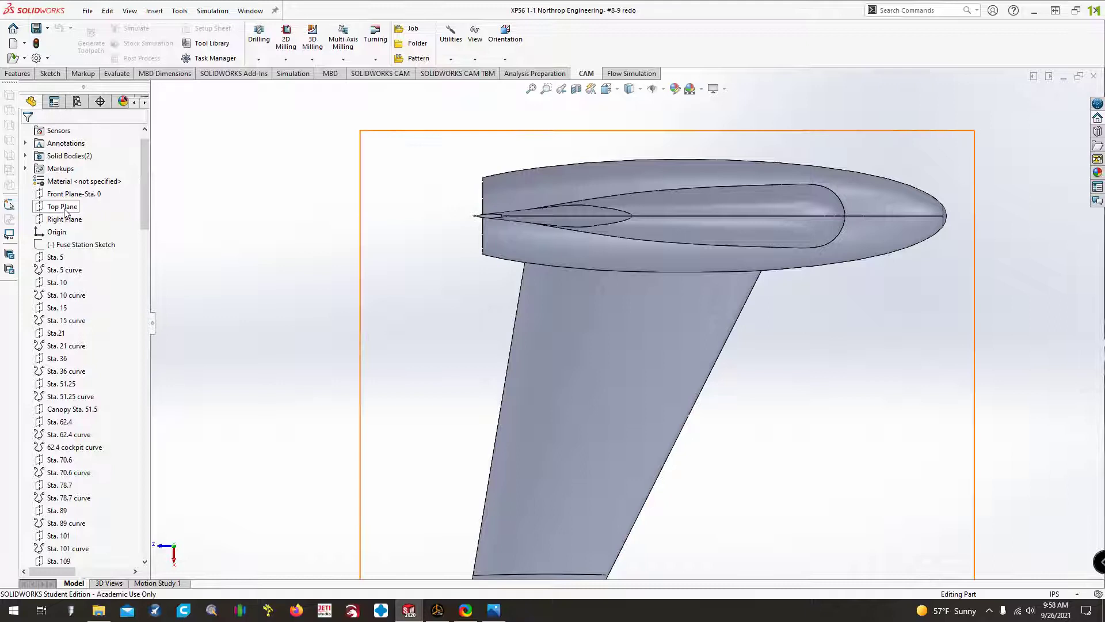
click(50, 73)
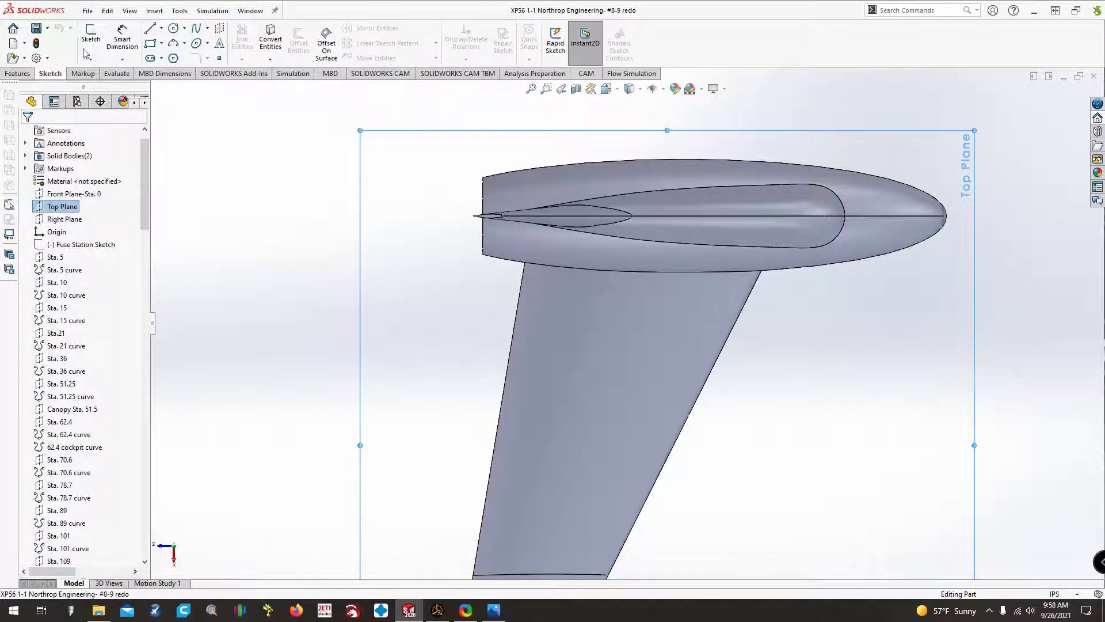
click(89, 52)
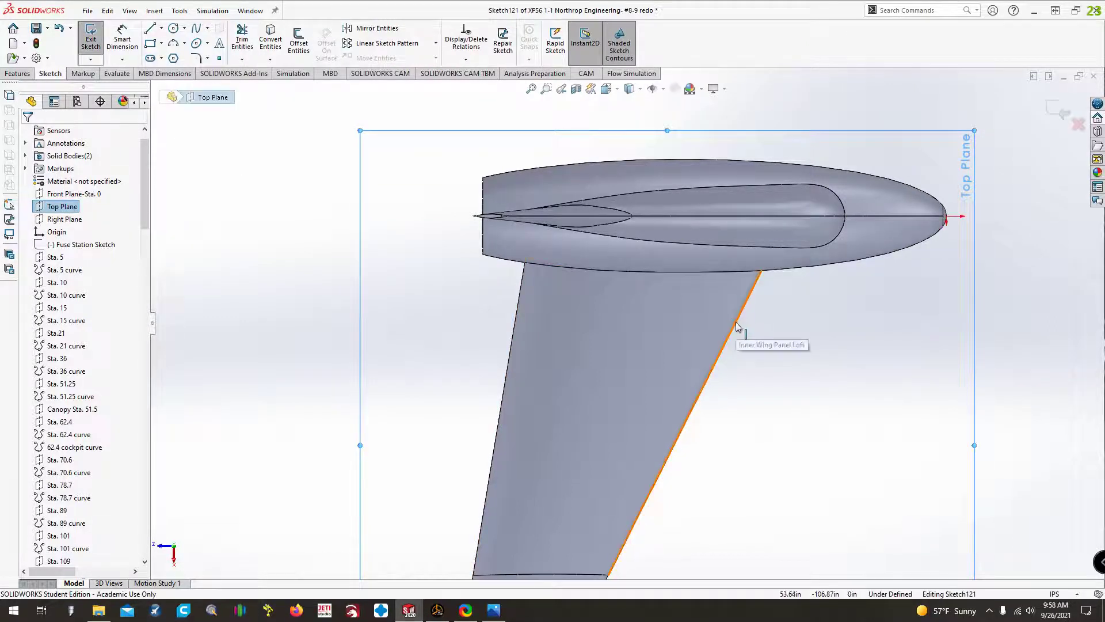
click(729, 348)
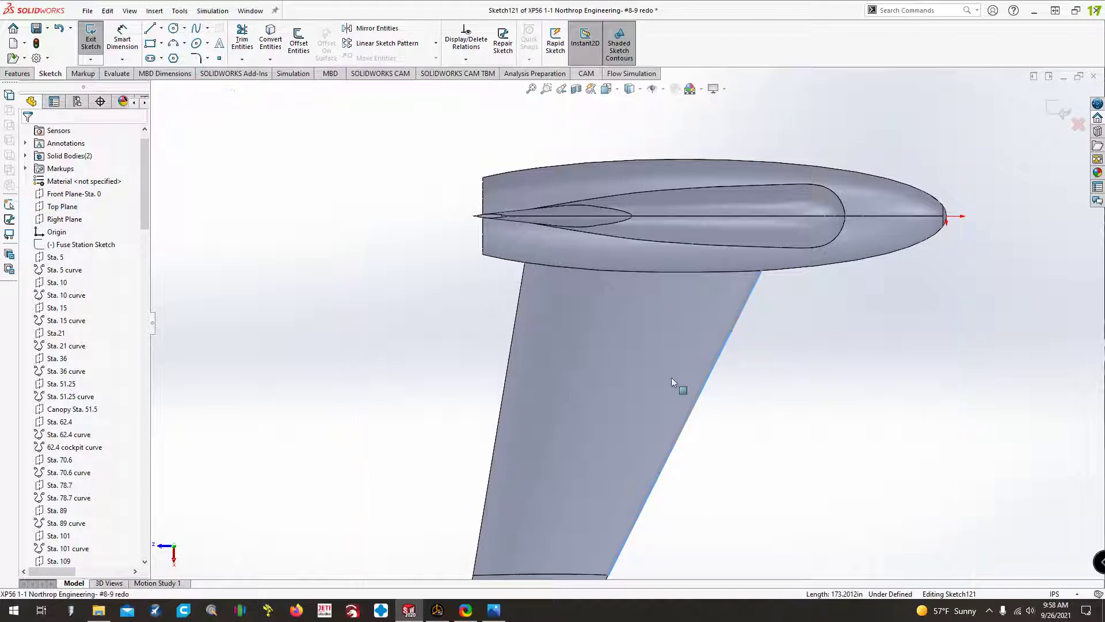
click(270, 51)
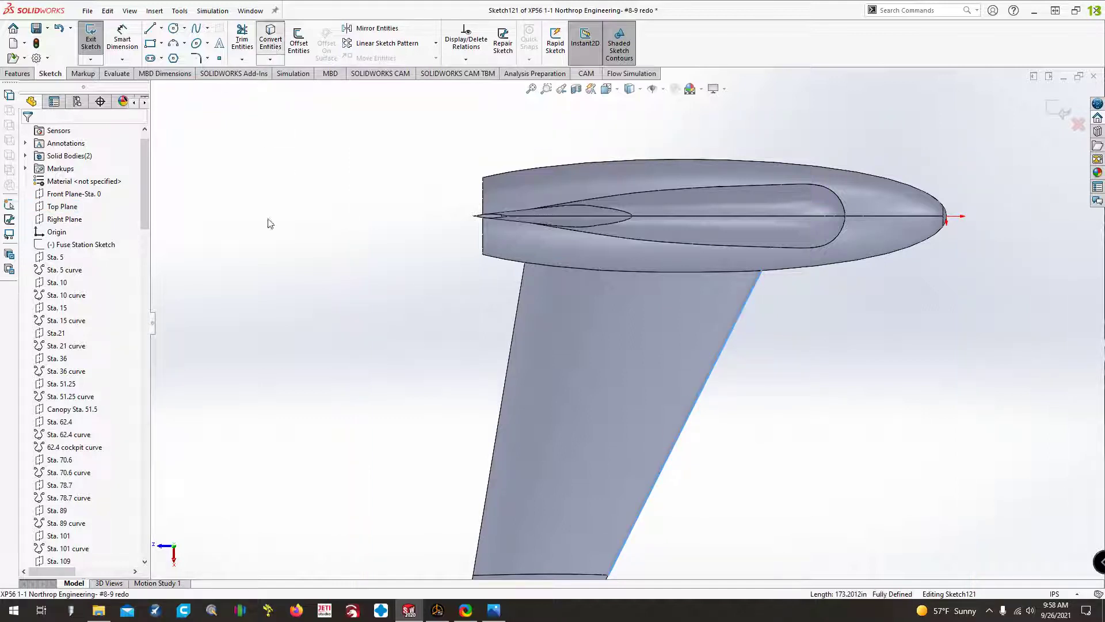
- Sketch three lines ahead of the wing, starting about 67 in forward from the leading edge's root end and closing at its outer end
click(161, 29)
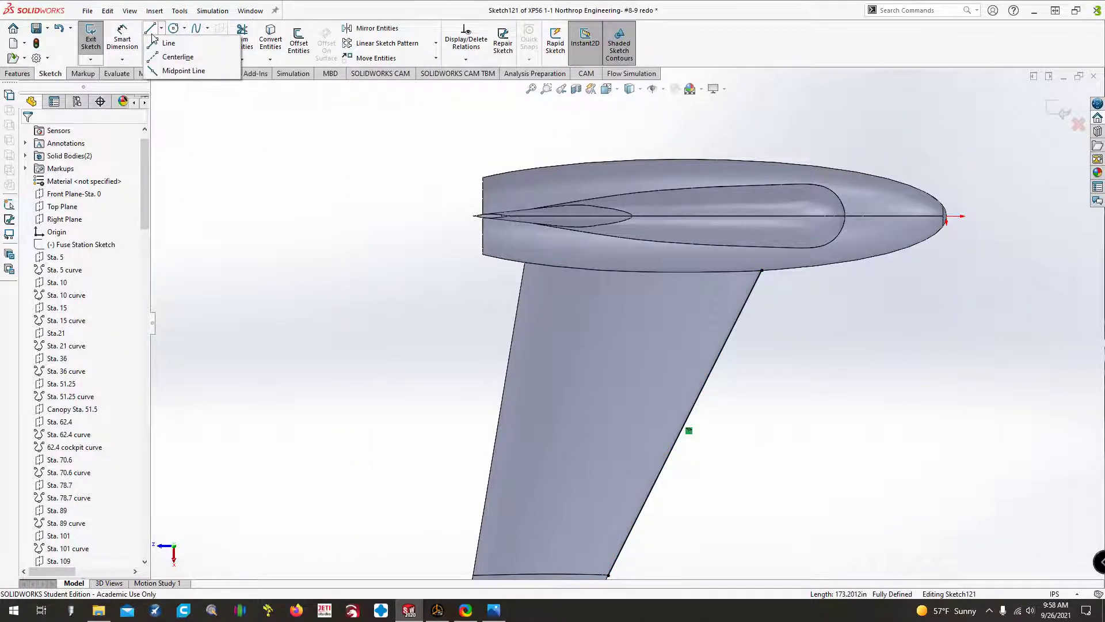
click(168, 43)
click(761, 270)
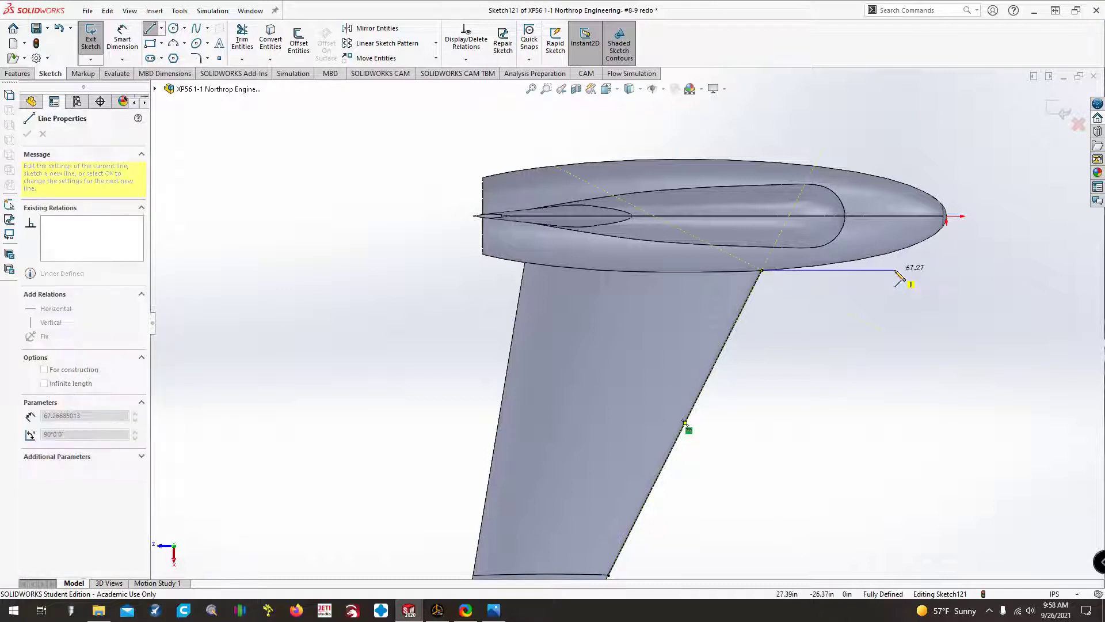
click(894, 270)
click(894, 548)
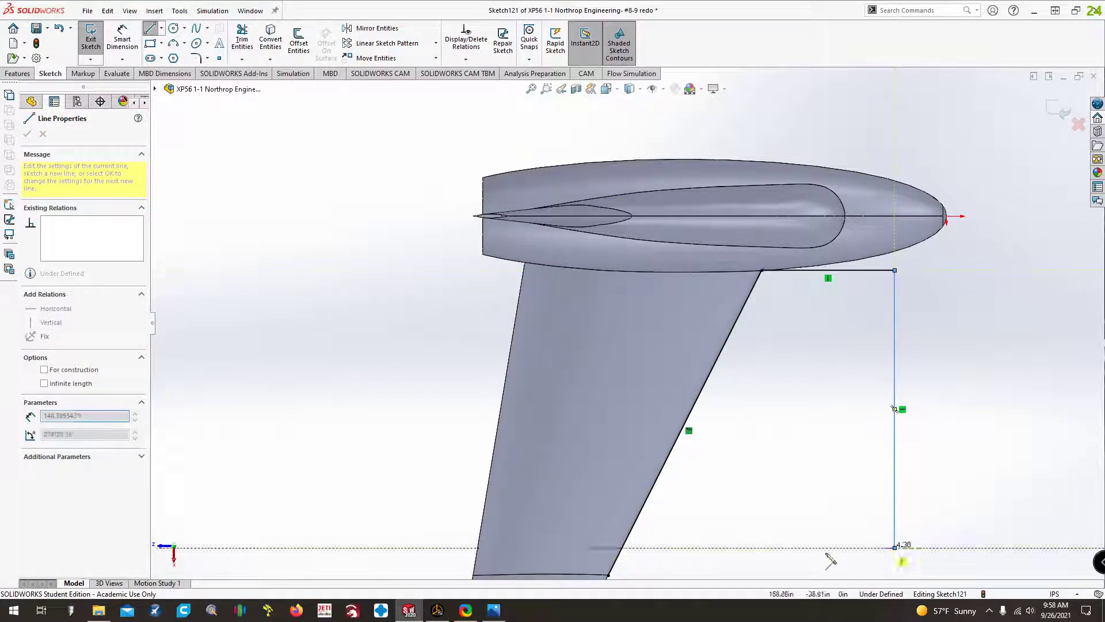
click(609, 575)
key(Escape)
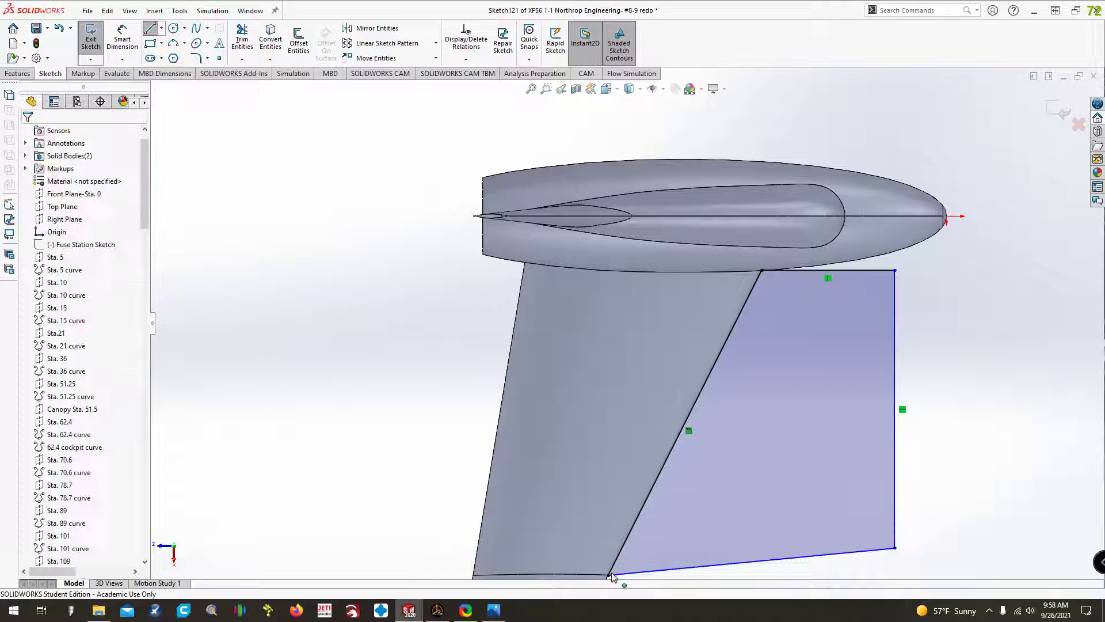
- Shrink the profile toward the wing root, making its outboard side about 100 in long and its inboard side about 68.5 in long
drag(608, 574, 622, 547)
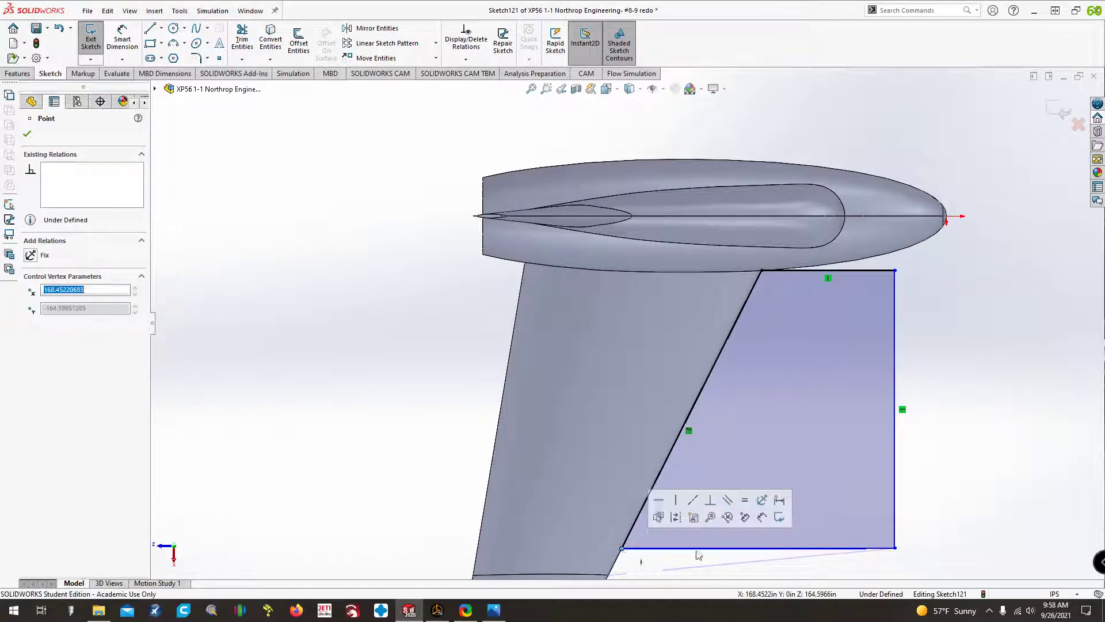
mouse_move(744, 556)
mouse_down()
mouse_move(789, 458)
mouse_move(794, 400)
mouse_up()
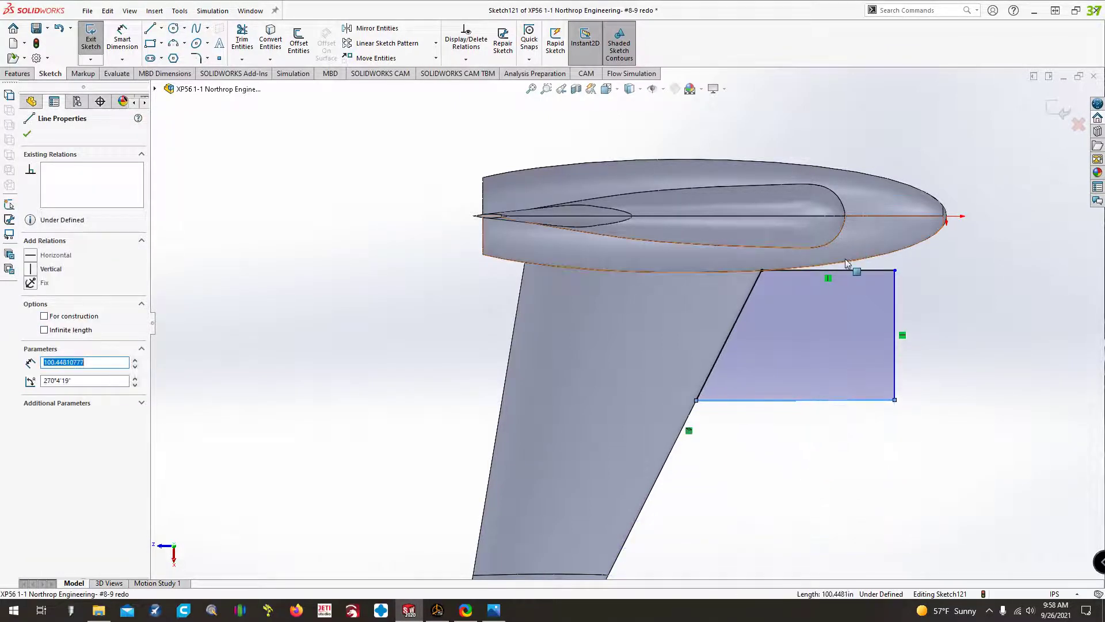
drag(846, 275, 849, 280)
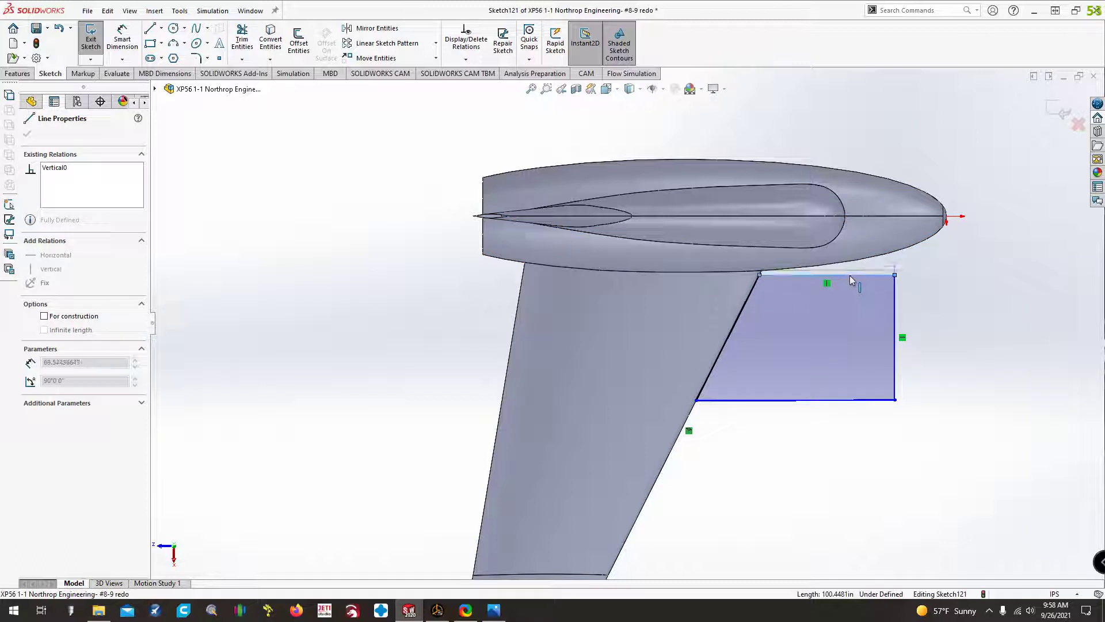
- Rename the finished sketch as "Root Duct Top Trim Sketch" and save the part
click(92, 43)
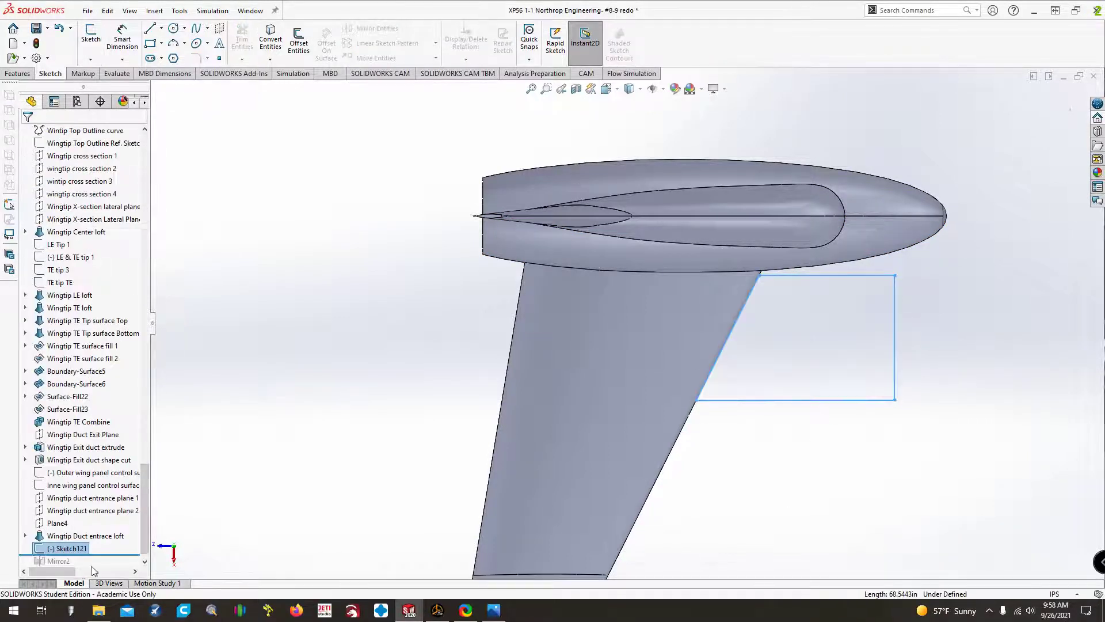
click(68, 547)
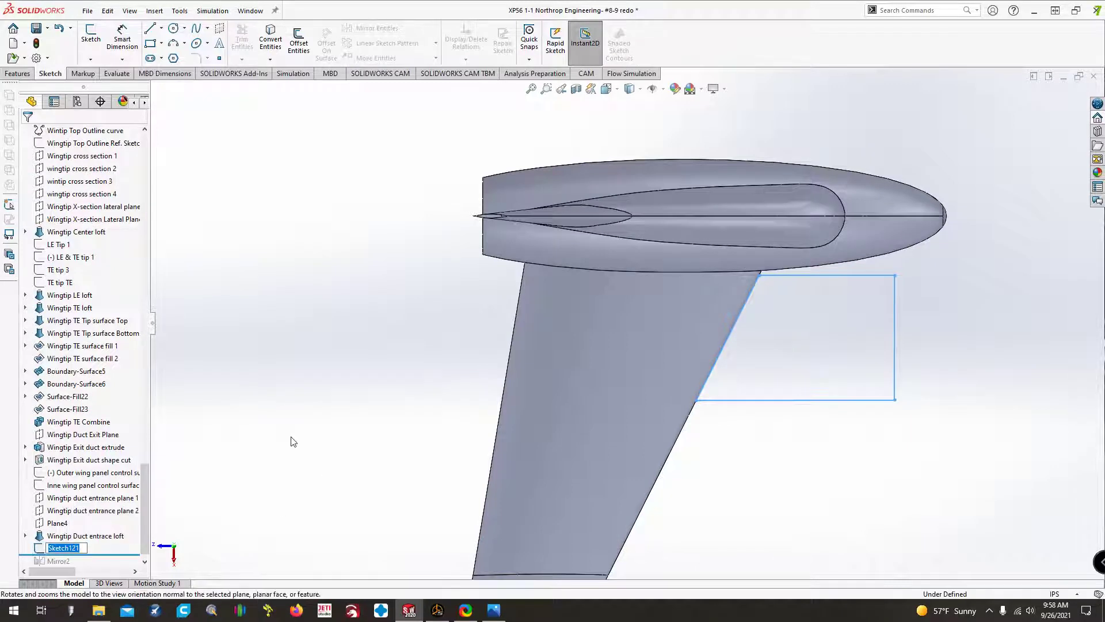
text(Root Duct Top Trim Sketch)
key(Return)
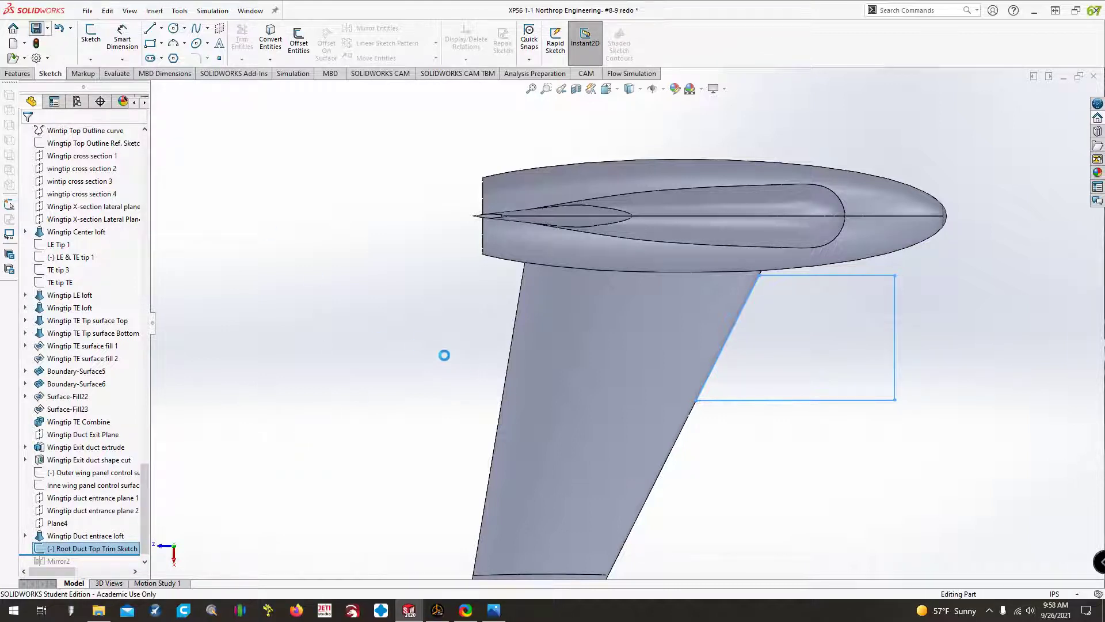
- Start a sketch on Front Plane-Sta. 0 and convert the inner wing panel's leading edge into it
key(ctrl+4)
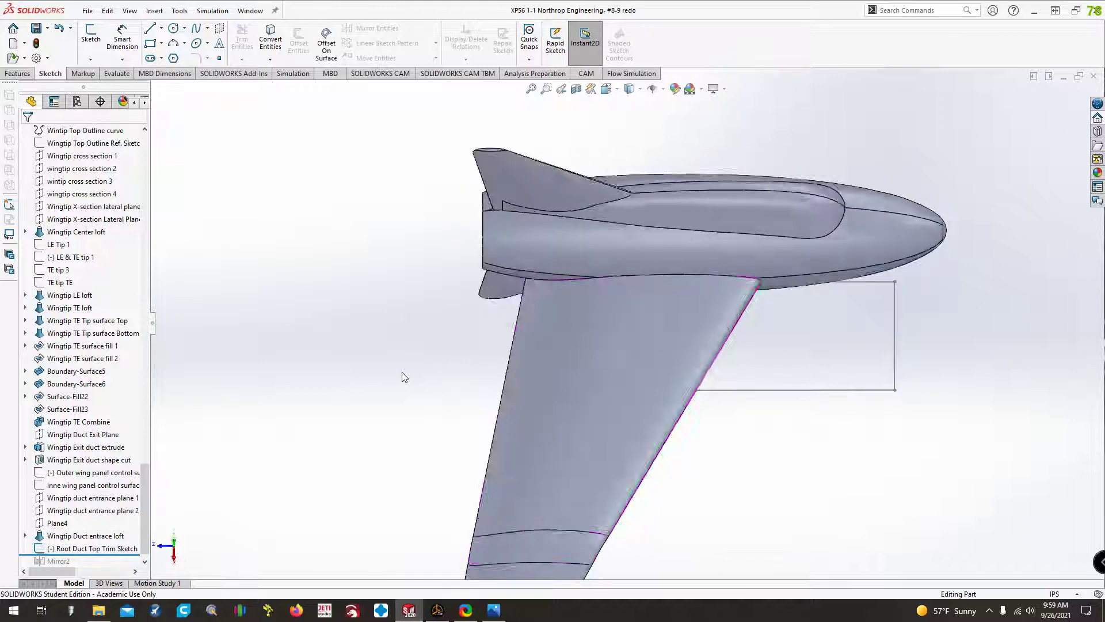
key(ctrl+5)
key(Left)
key(Left)
key(Left)
key(Left)
key(Left)
key(Left)
key(Left)
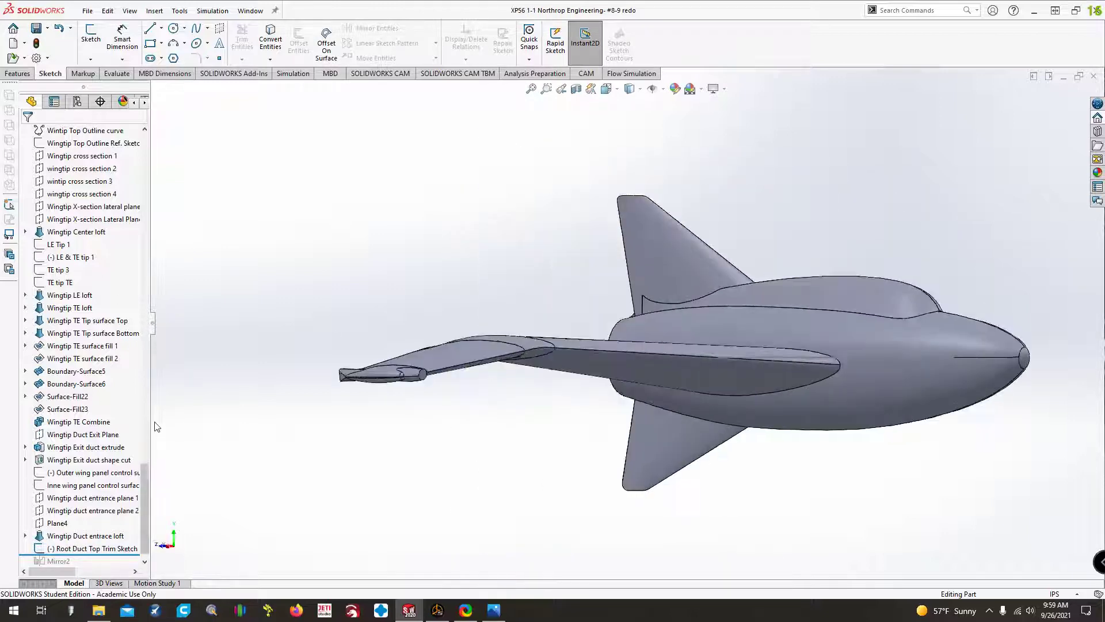
key(Right)
scroll(852, 397, down, 3)
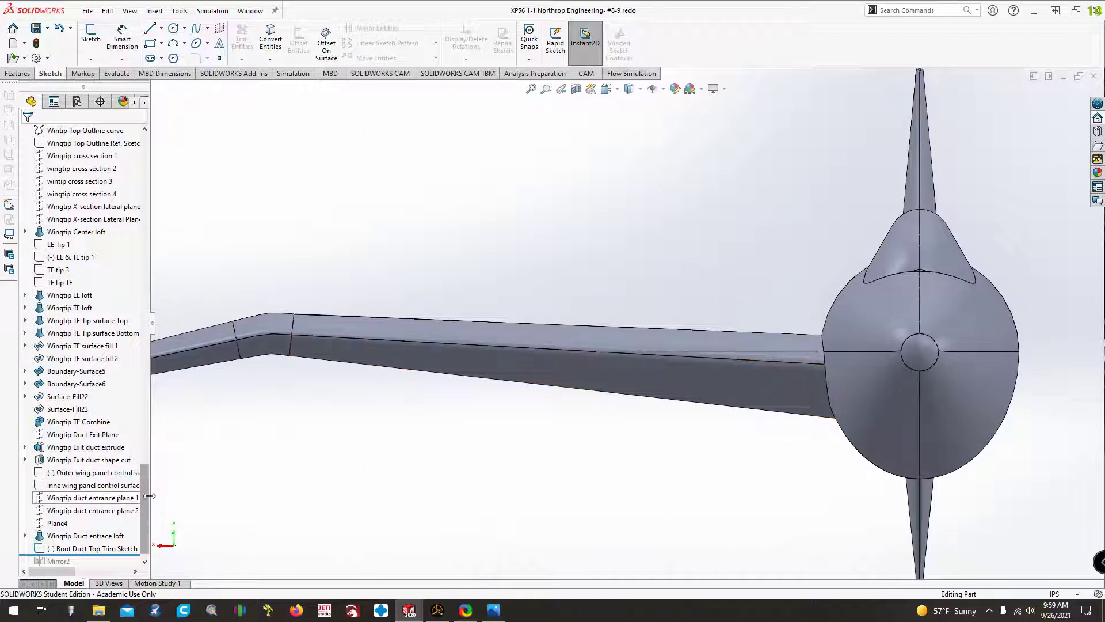
mouse_move(144, 502)
mouse_down()
mouse_move(159, 260)
mouse_move(150, 173)
mouse_up()
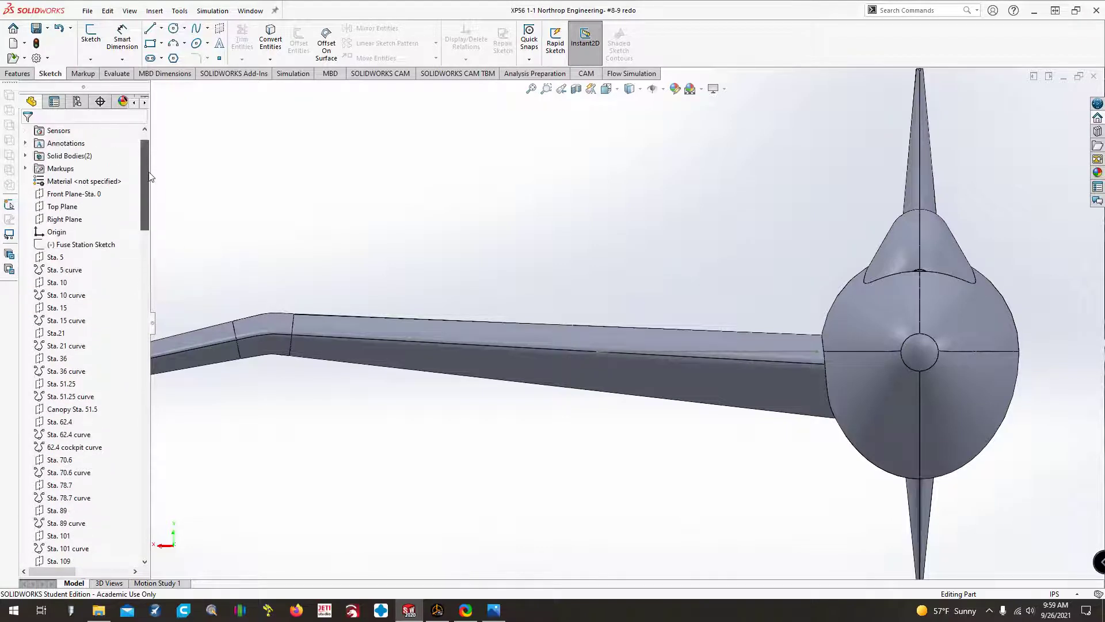
click(89, 195)
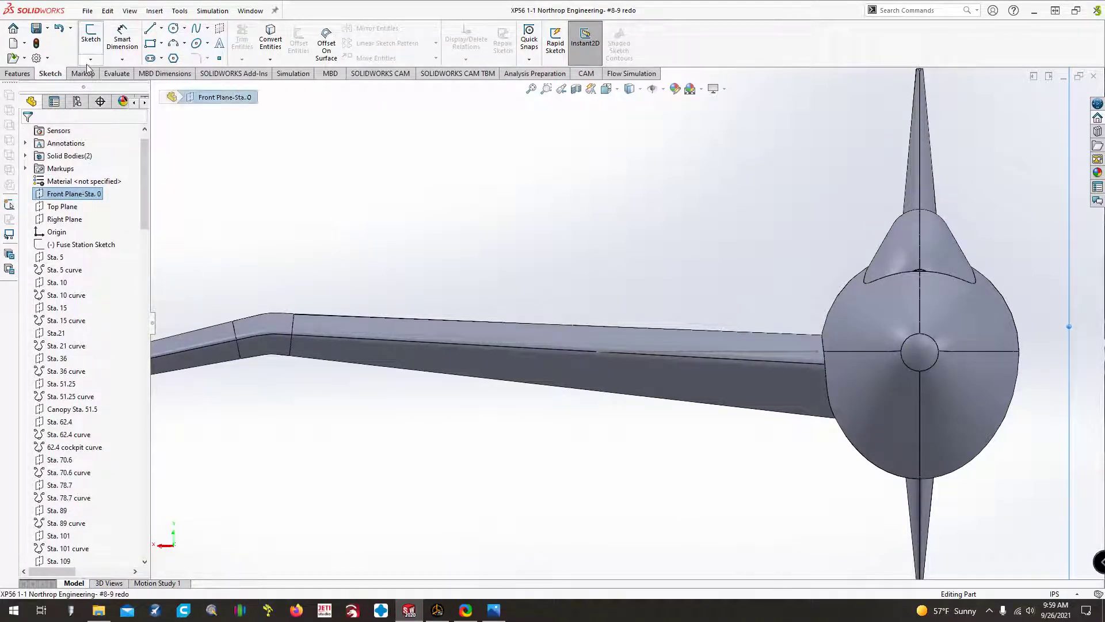
click(91, 33)
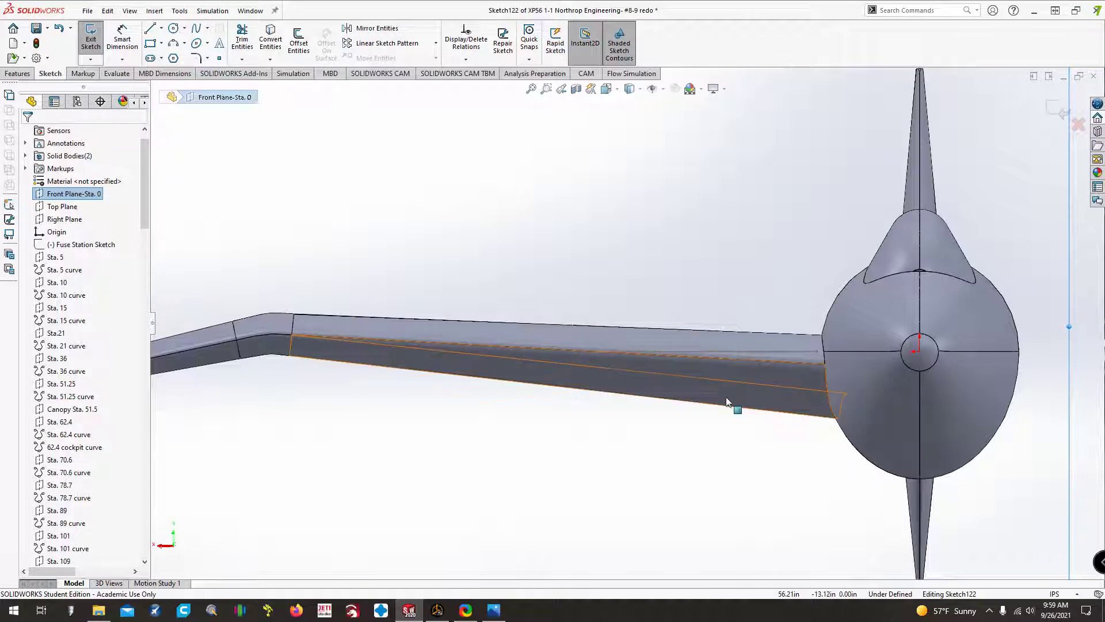
click(723, 358)
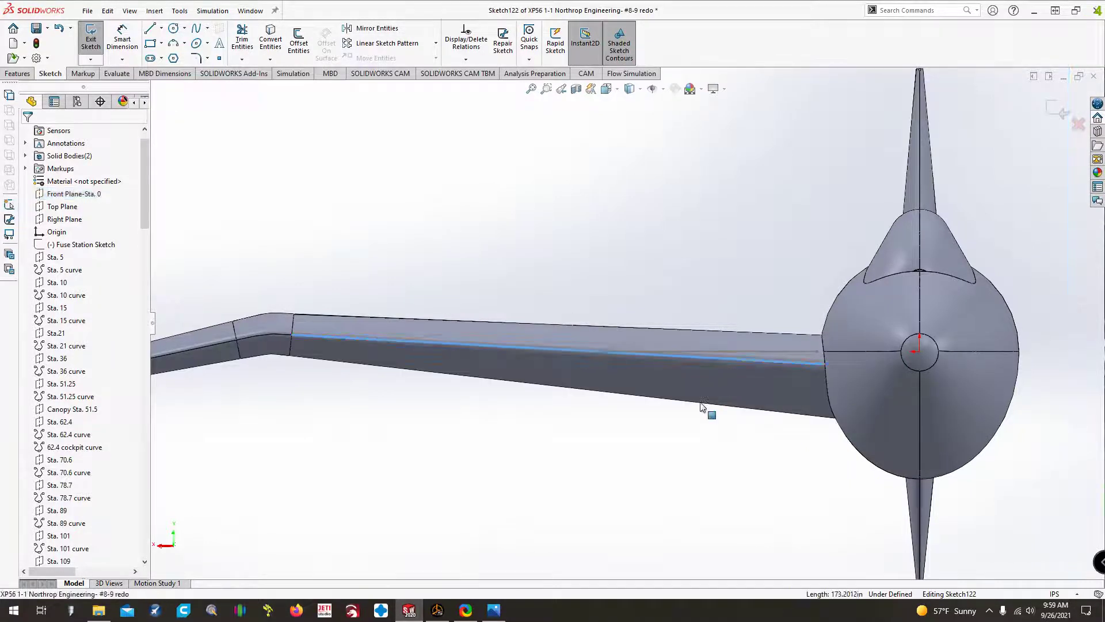
click(271, 39)
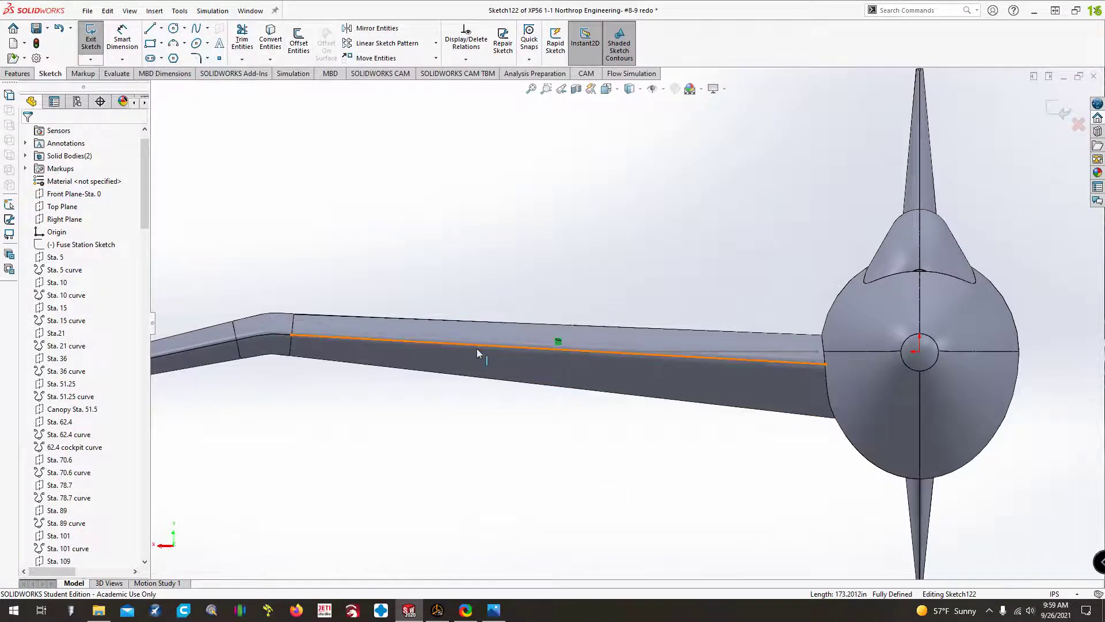
- Change the converted leading-edge line to construction geometry
click(476, 347)
right_click(476, 348)
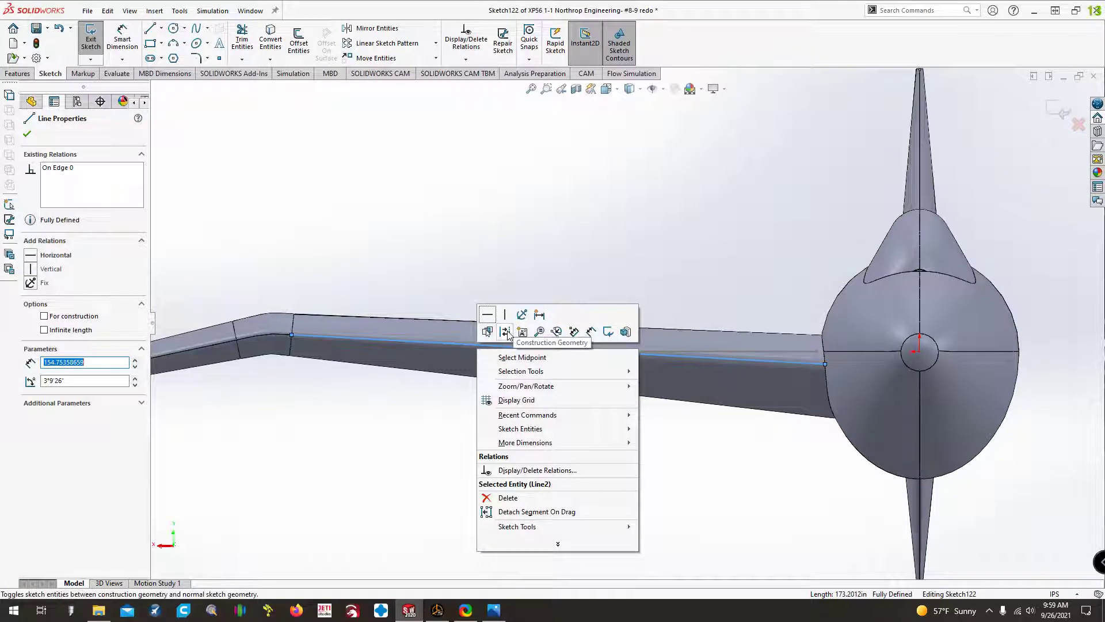
click(444, 462)
- Sketch two separate vertical centerlines across the inner wing panel, each about 66 to 67 in long, one near the fuselage and one farther outboard
scroll(794, 361, up, 1)
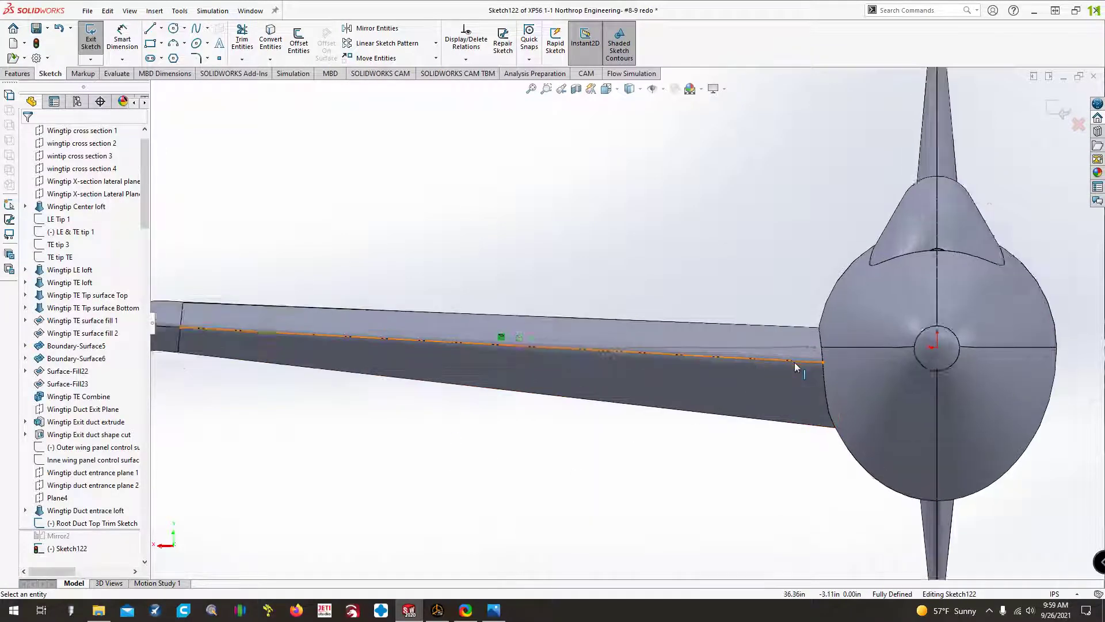
scroll(700, 417, down, 3)
scroll(575, 346, up, 3)
scroll(788, 403, down, 2)
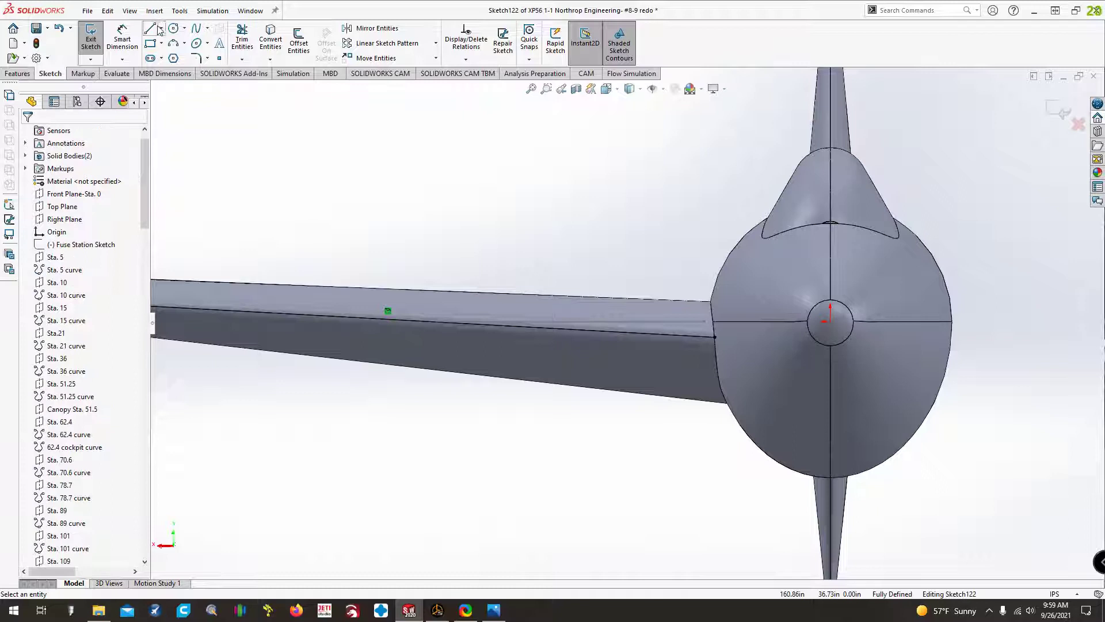
click(151, 29)
click(162, 28)
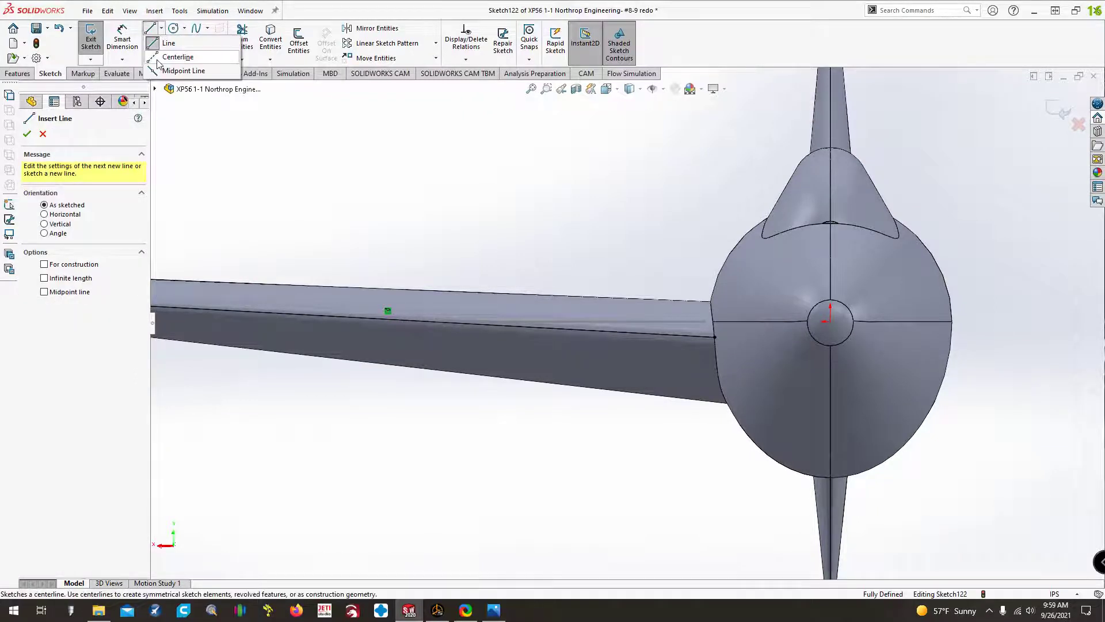
click(175, 57)
click(684, 206)
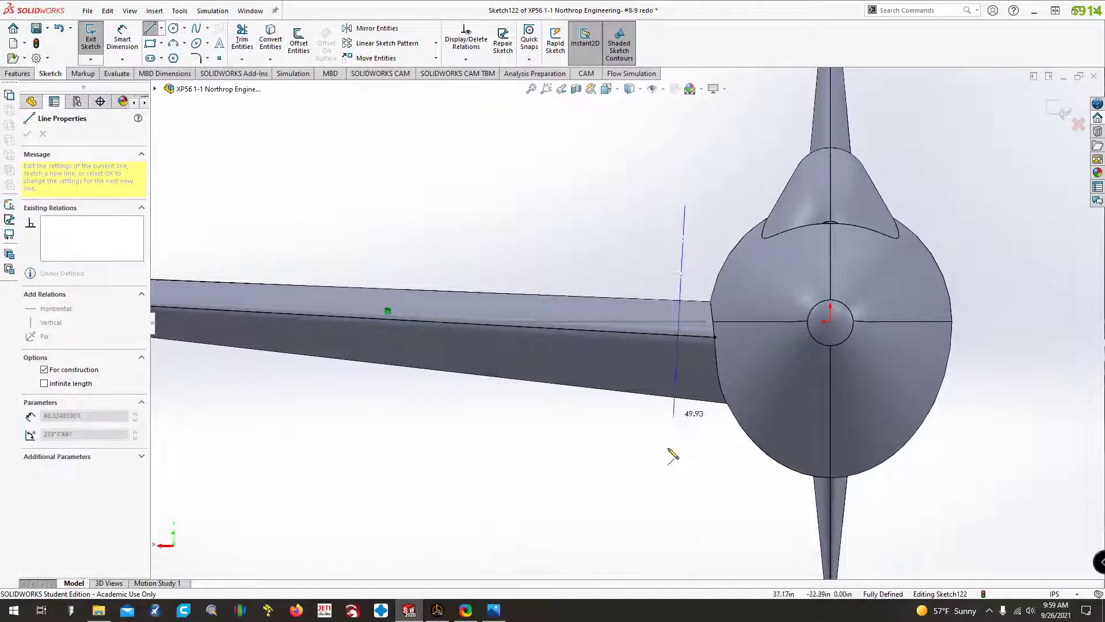
click(685, 485)
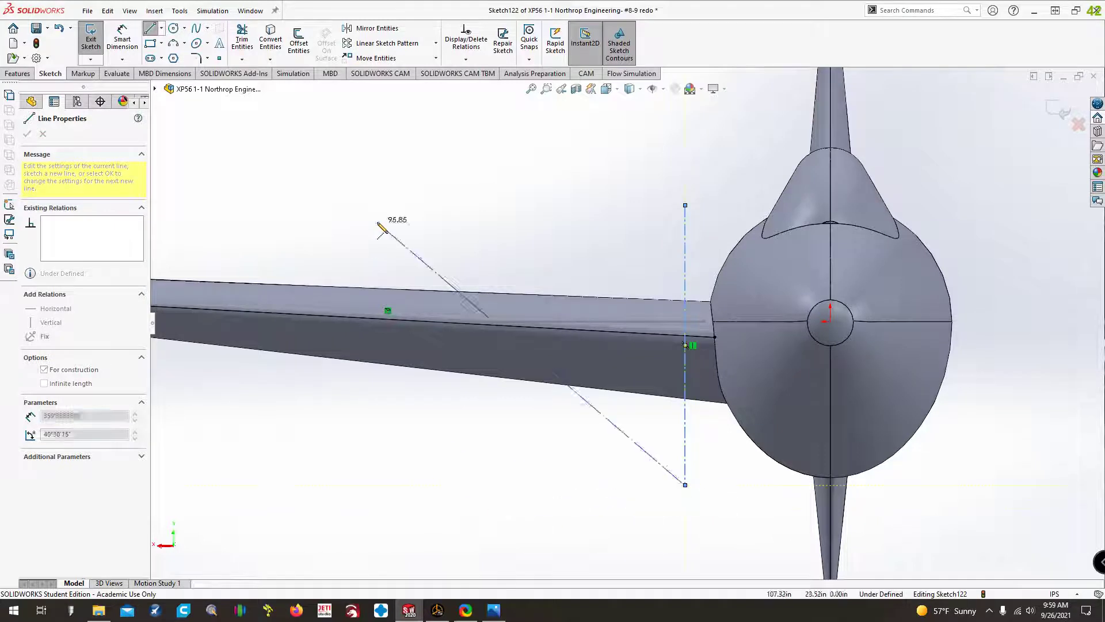
double_click(405, 194)
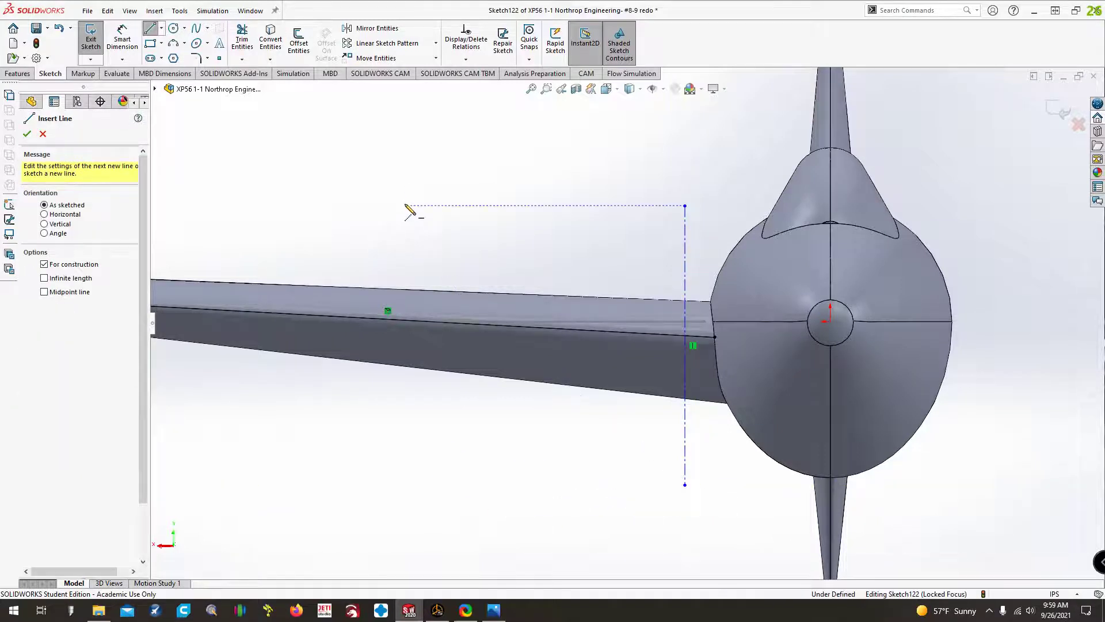
click(404, 206)
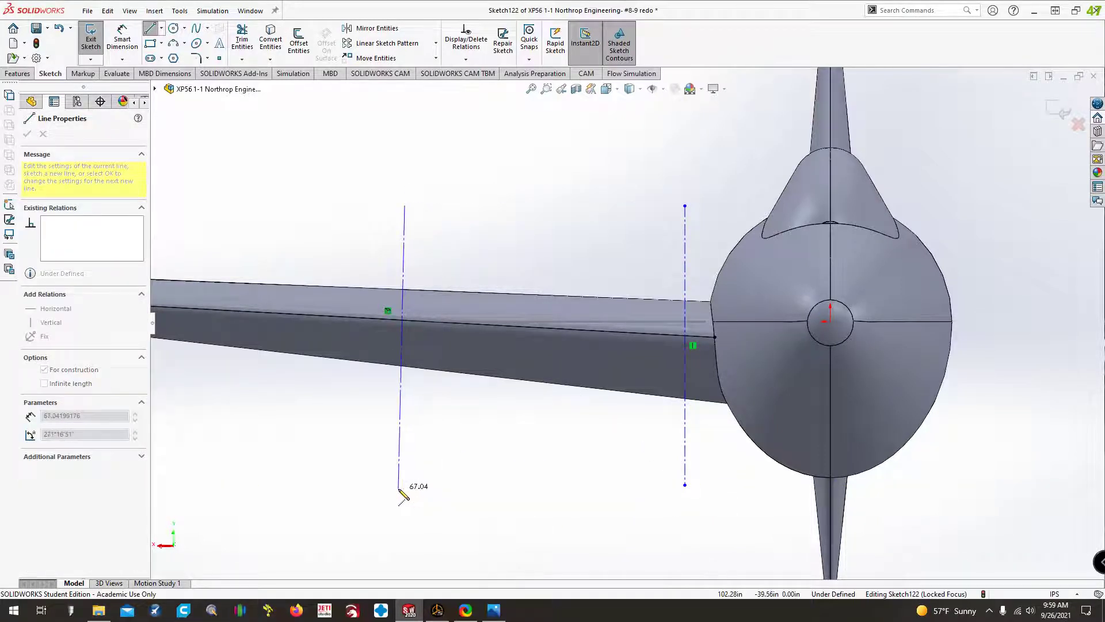
click(405, 491)
key(Escape)
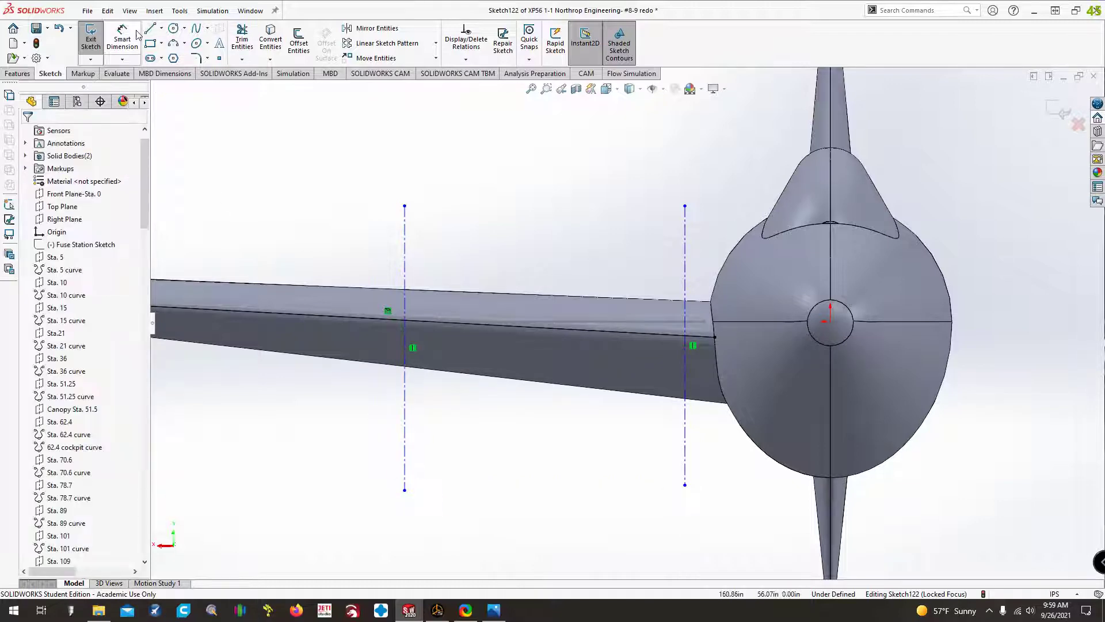
- Dimension the inboard vertical centerline 40 in from the origin
click(119, 36)
click(685, 412)
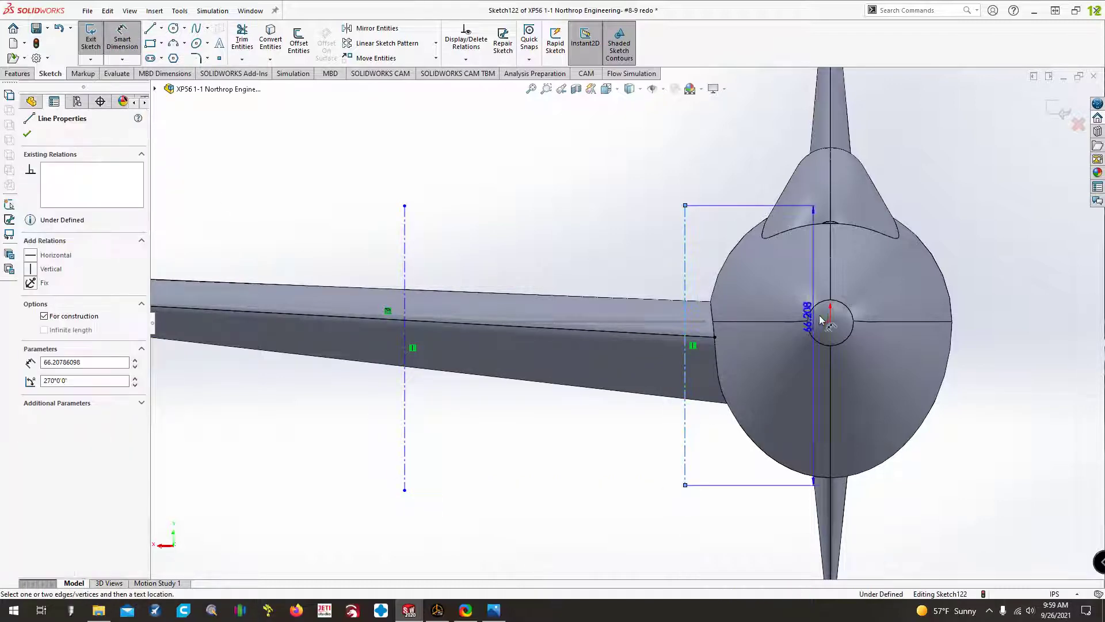
click(830, 321)
click(765, 150)
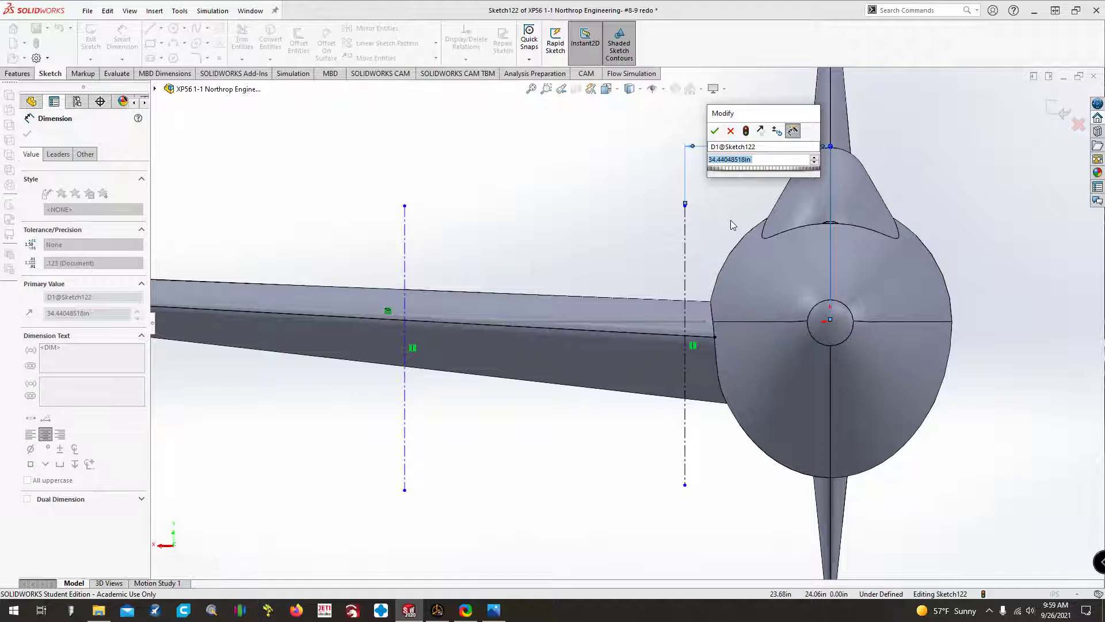
key(Return)
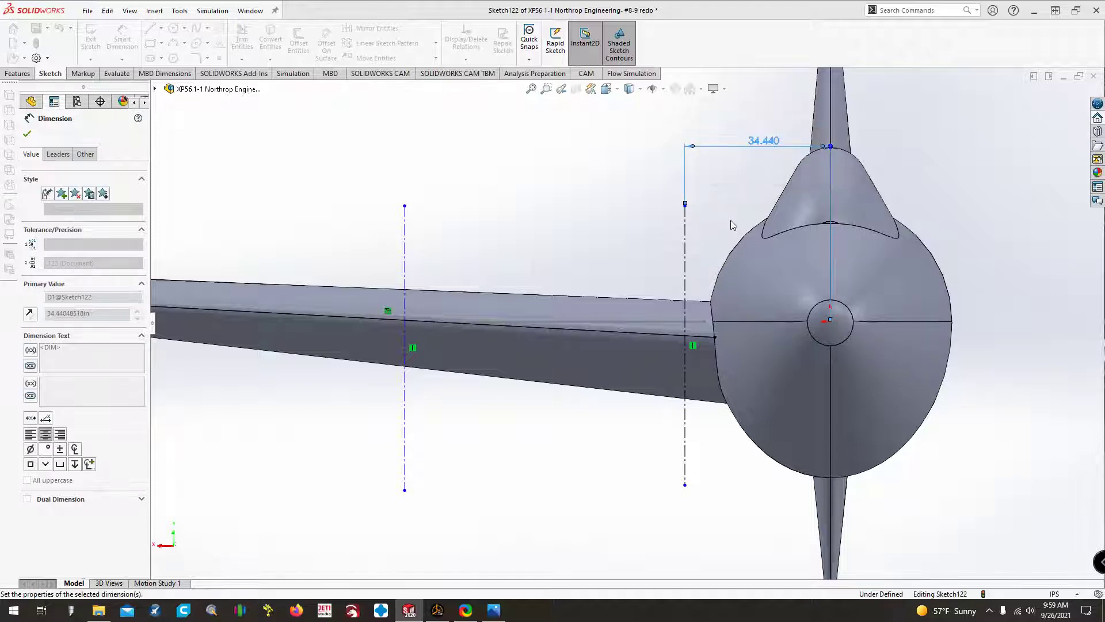
- Dimension the outboard vertical centerline 67 in from the origin
click(829, 321)
click(405, 319)
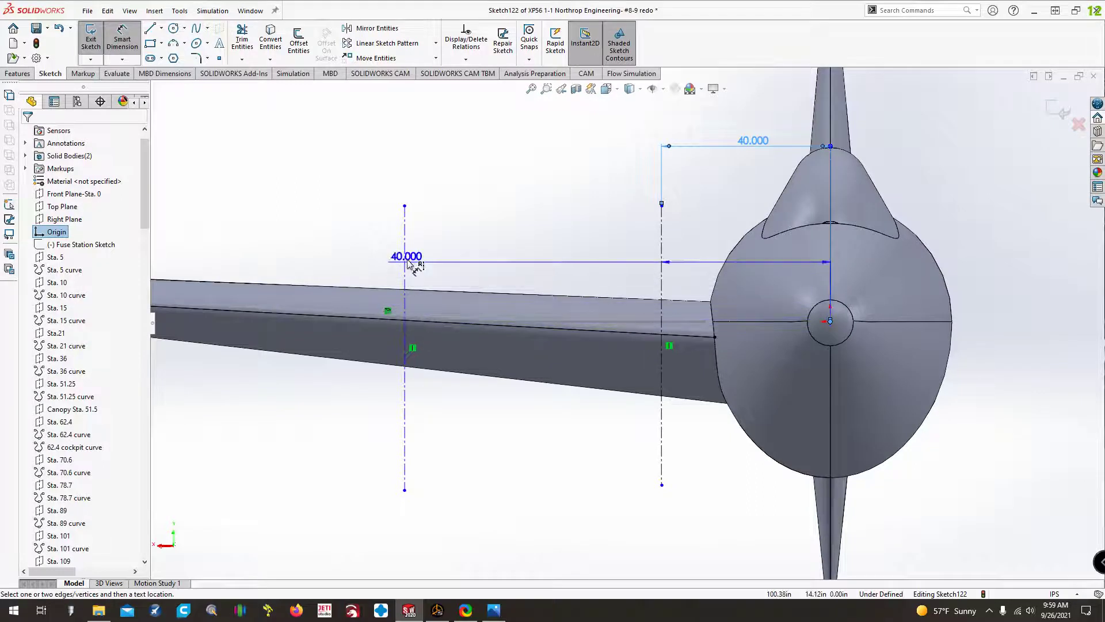
key(Escape)
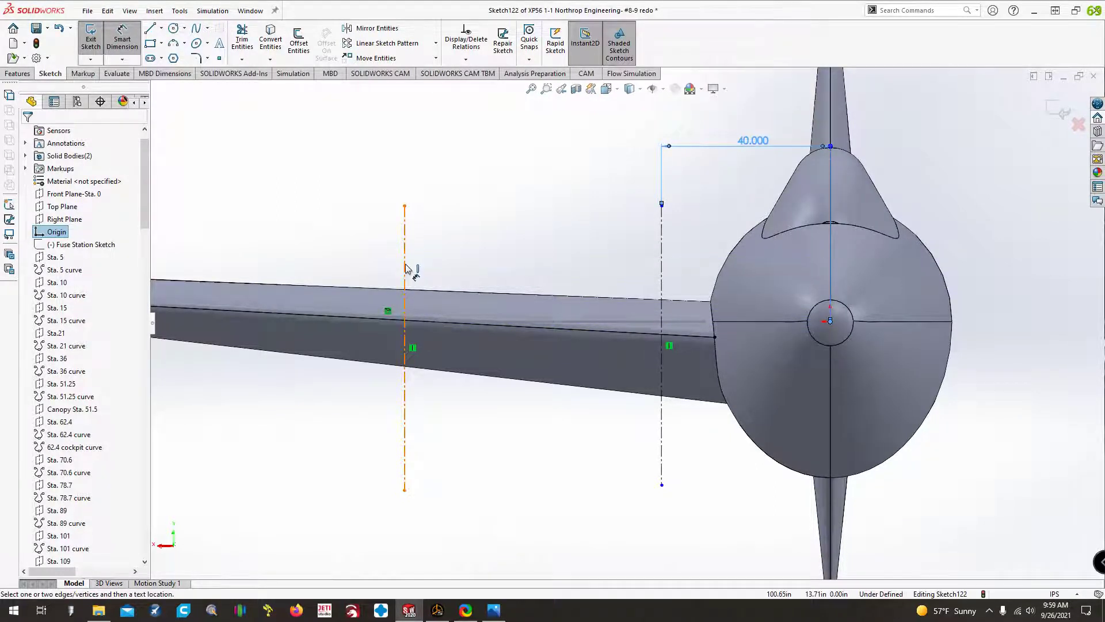
click(406, 265)
click(540, 125)
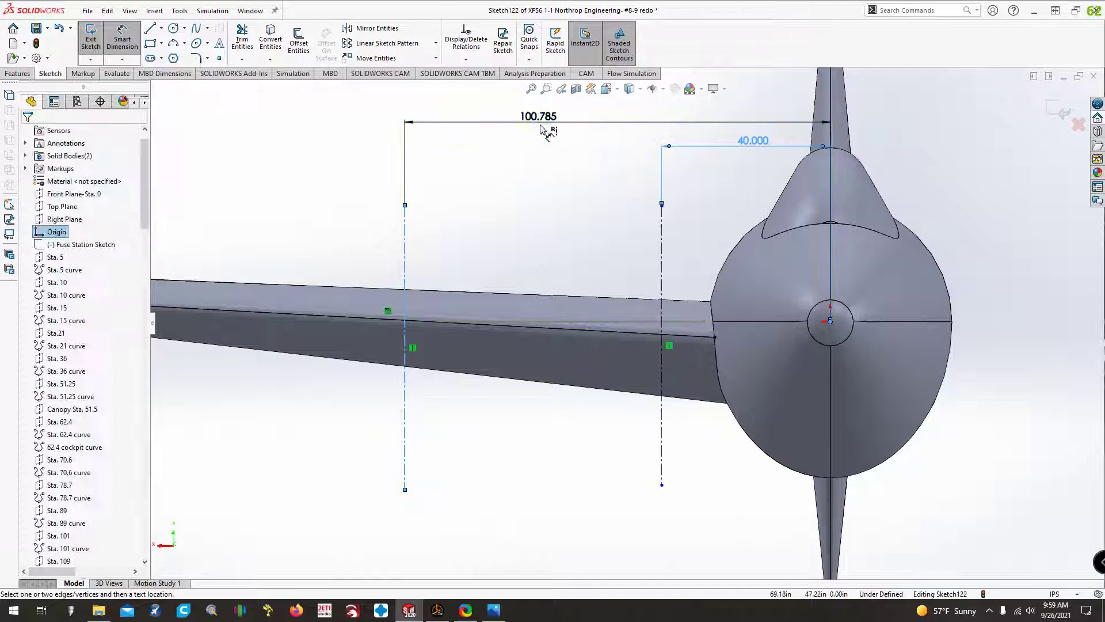
click(541, 129)
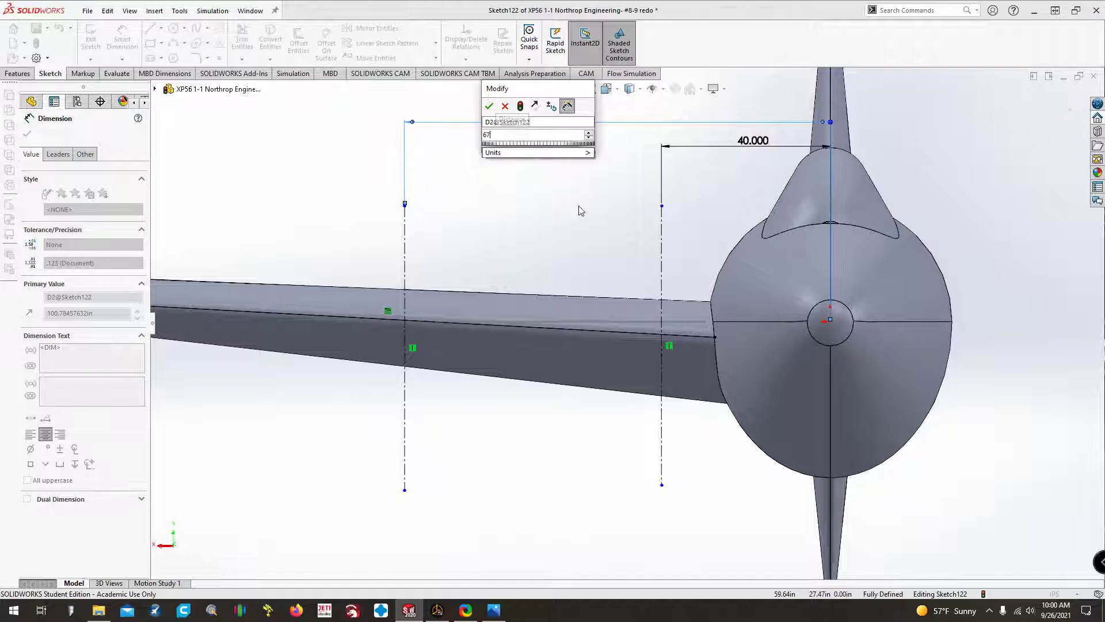
key(Return)
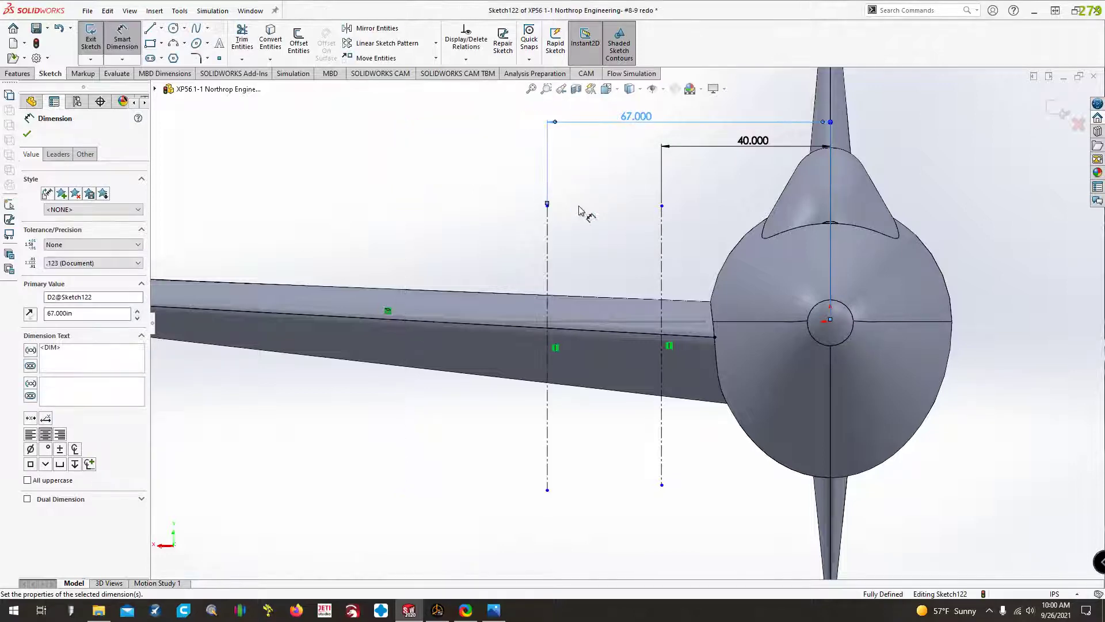
scroll(598, 328, down, 4)
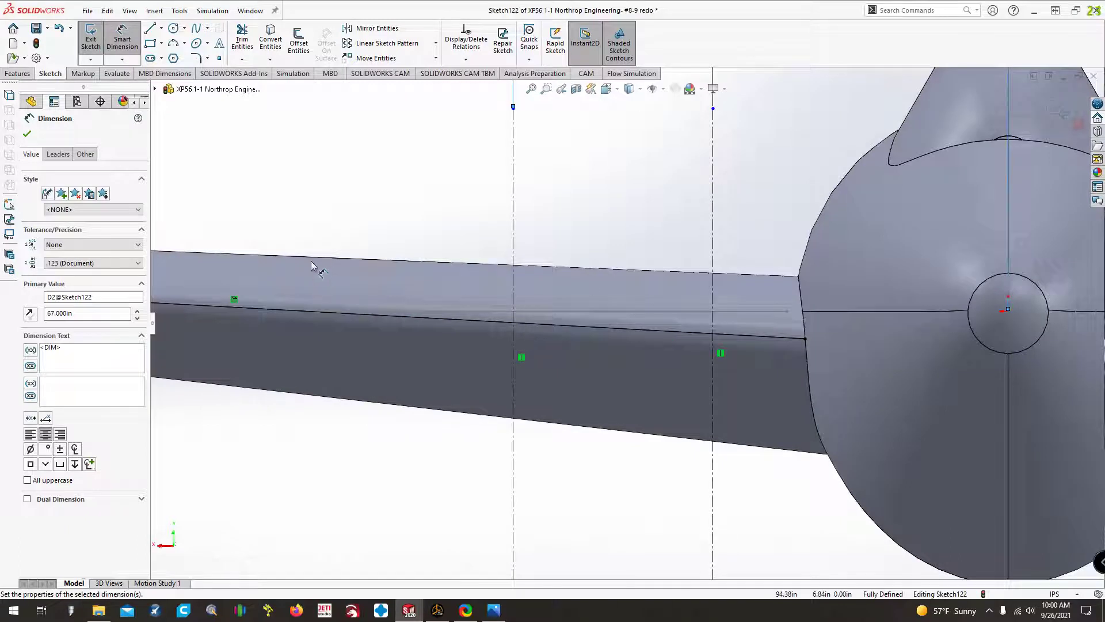
key(Escape)
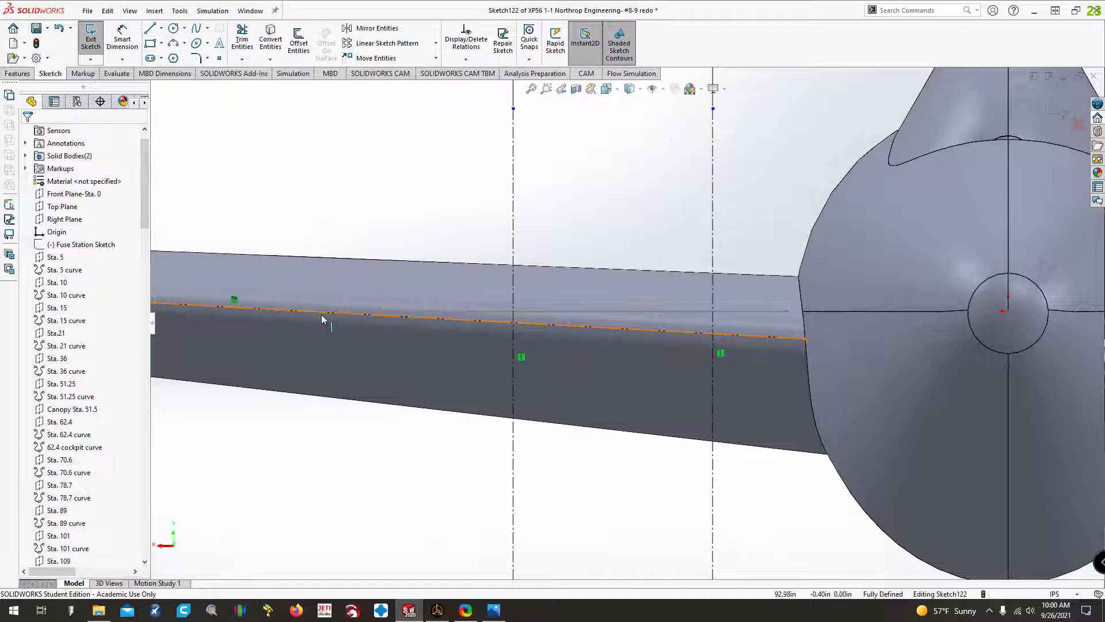
- Sketch two centerlines about 27 in long between the vertical centerlines, one above the leading edge and one below it, inside the wing outline
click(162, 28)
click(170, 53)
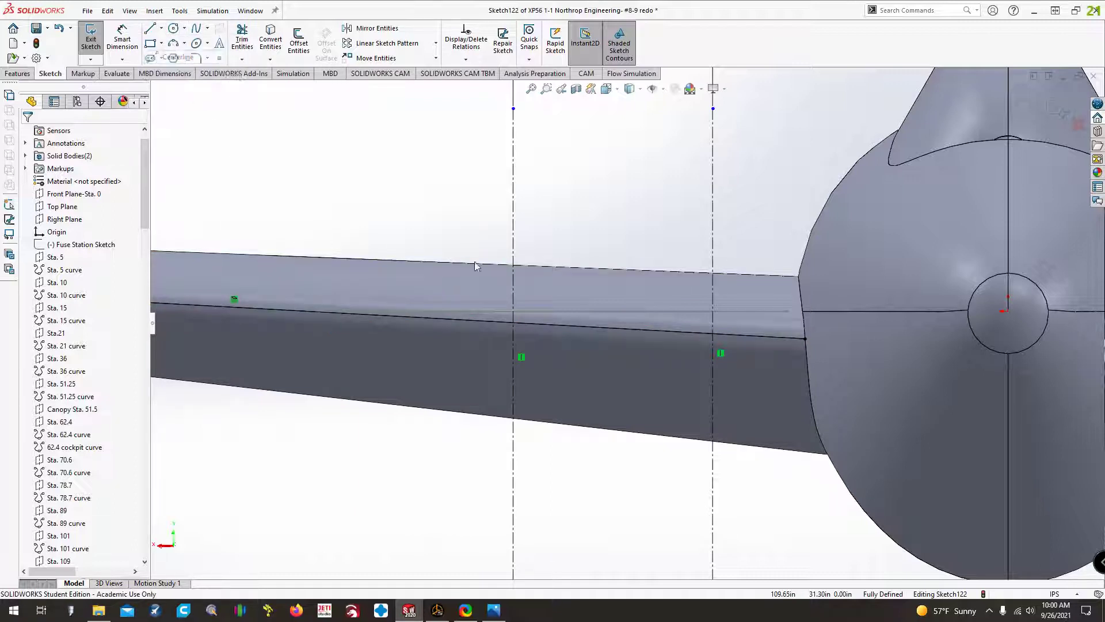
click(513, 269)
click(713, 281)
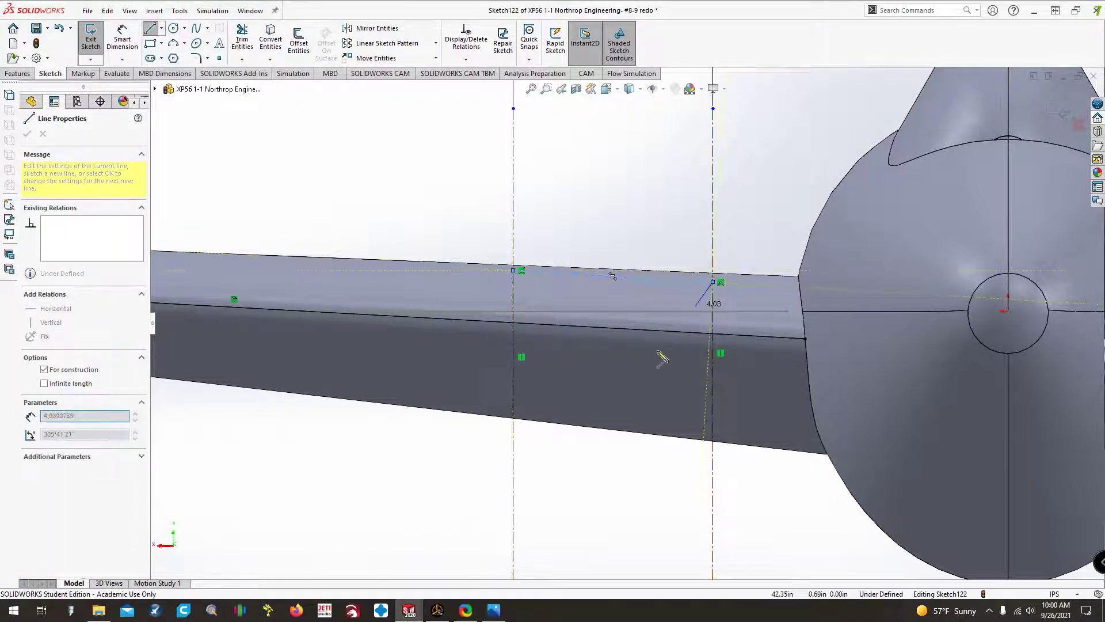
key(Escape)
click(513, 394)
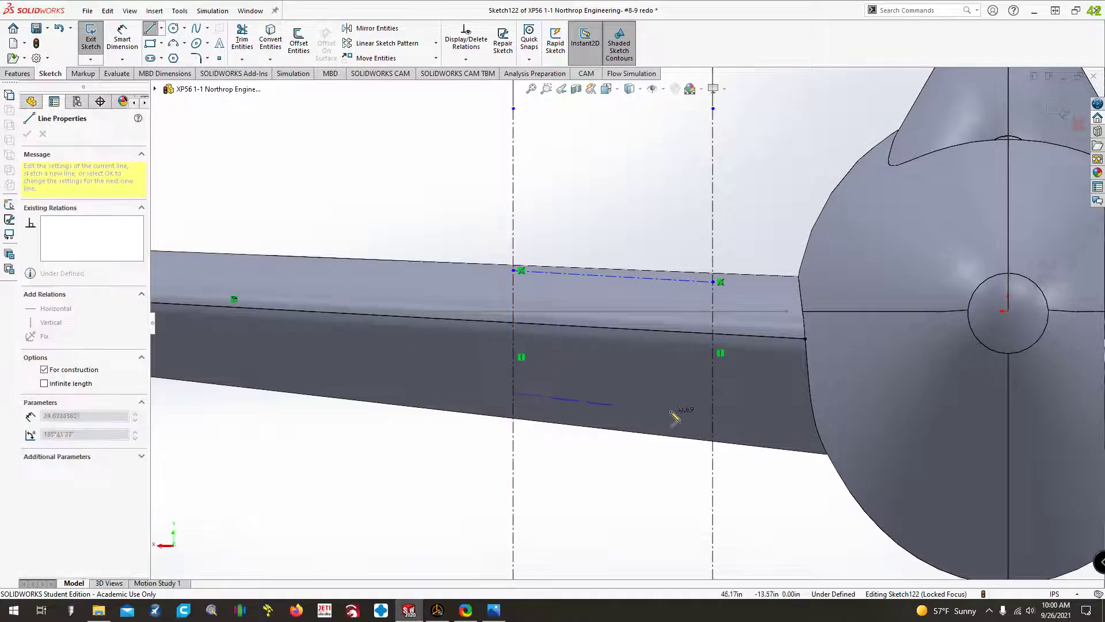
click(712, 412)
key(Escape)
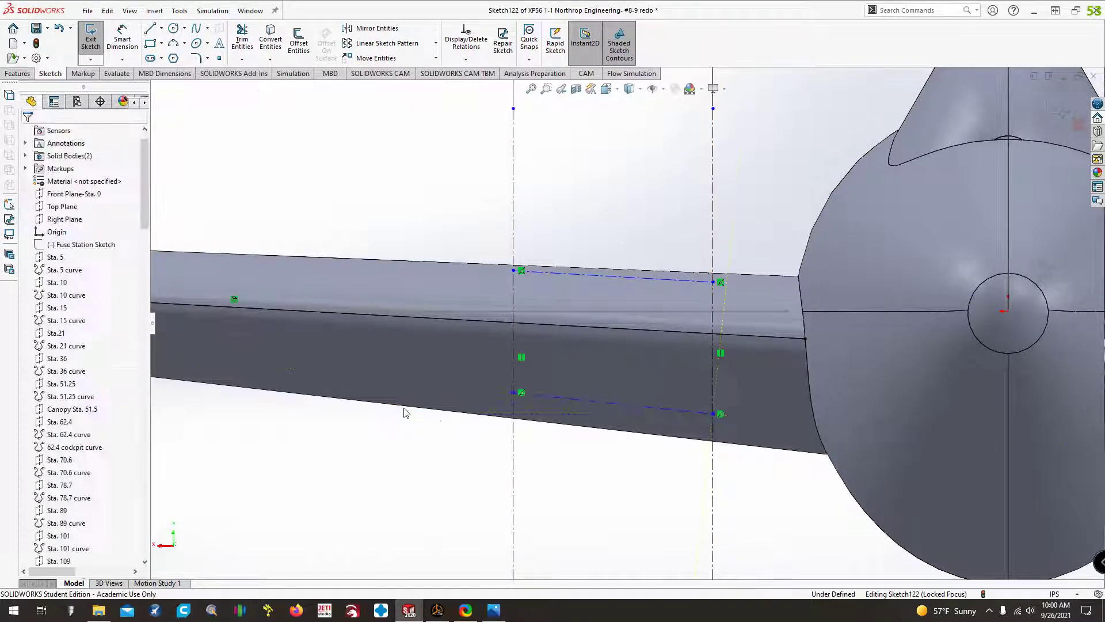
- Make the lower and upper connecting centerlines parallel to the leading-edge construction line
click(549, 397)
ctrl+click(550, 325)
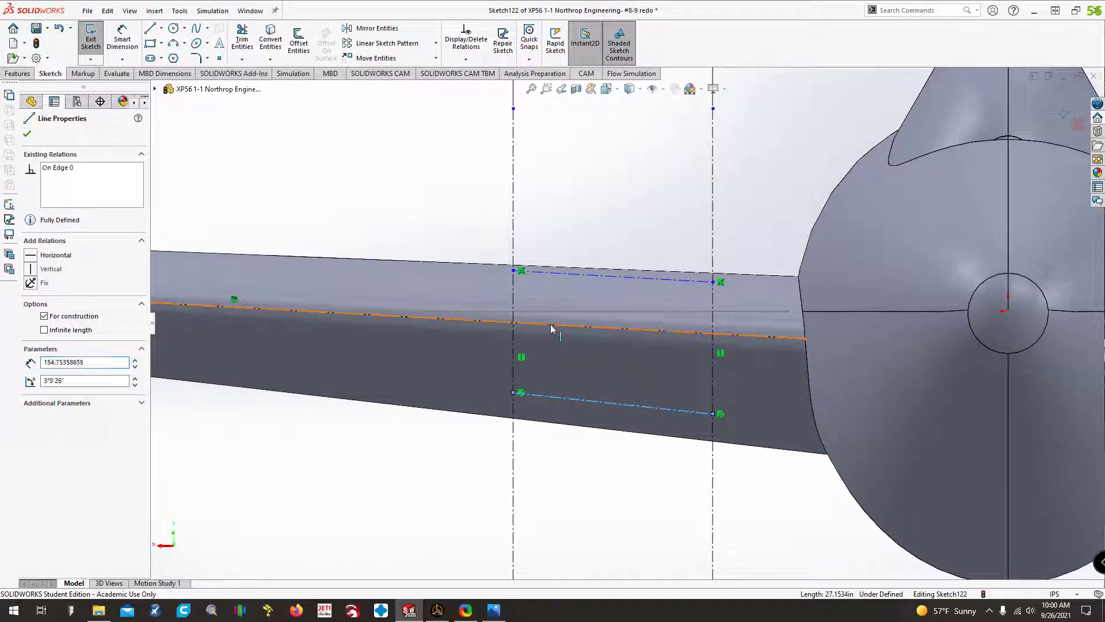
click(33, 374)
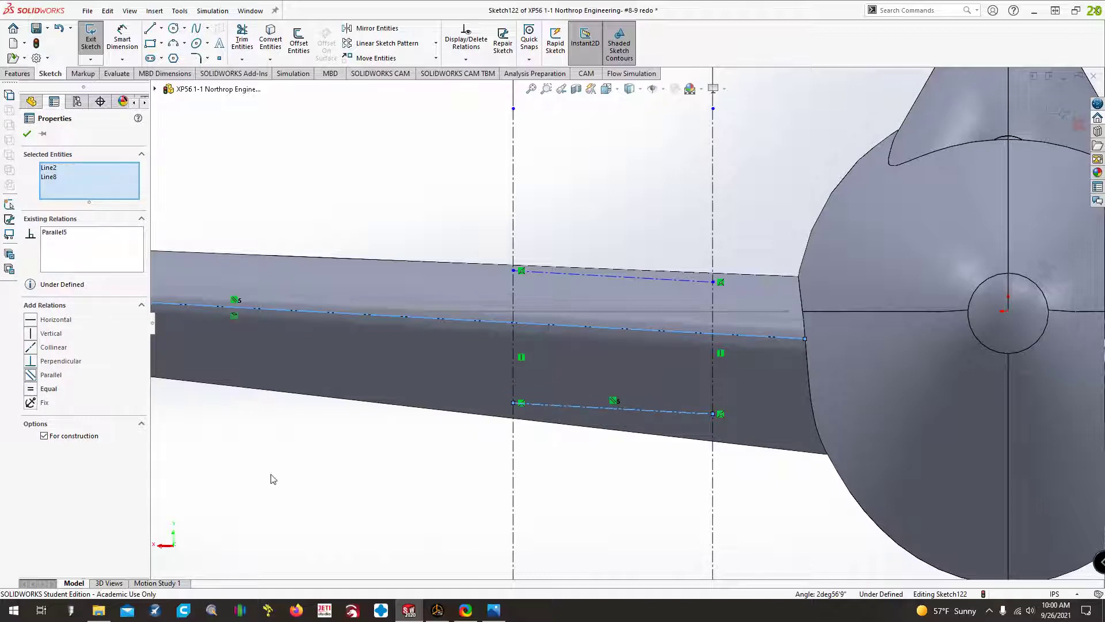
click(267, 476)
click(431, 319)
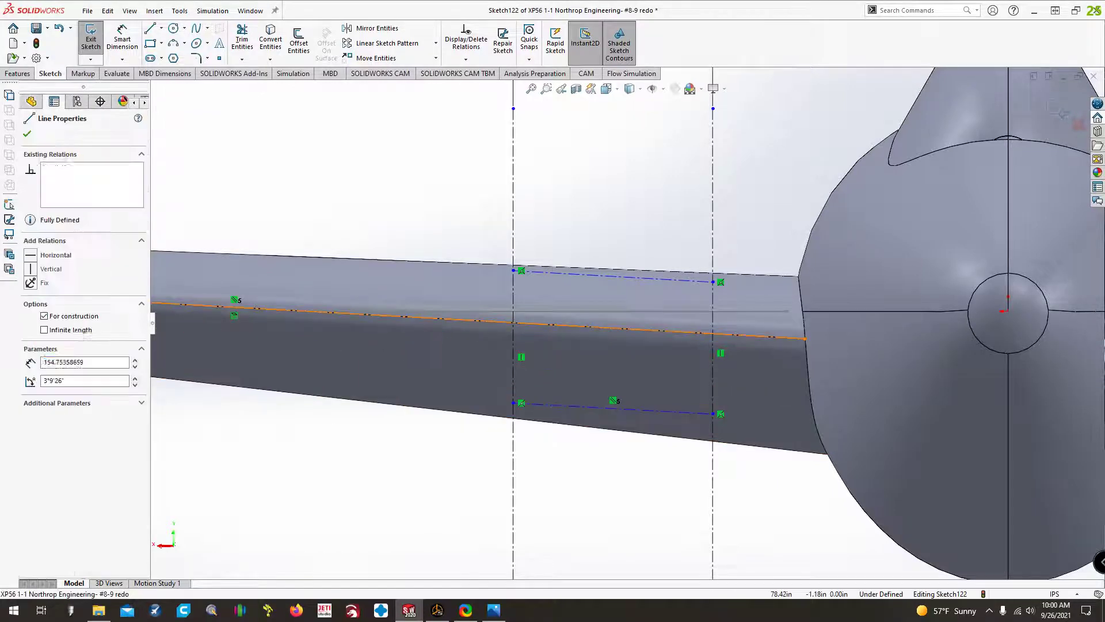
ctrl+click(606, 278)
click(33, 375)
click(331, 434)
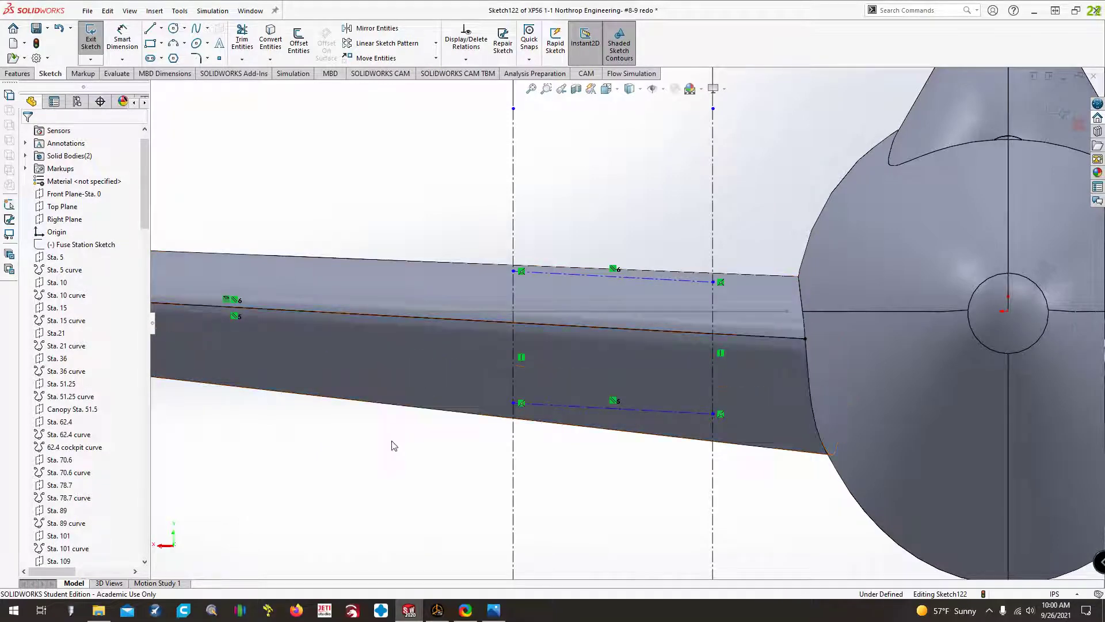
- Switch to Photos to examine the wing root inlet shape in "xp-56 front.JPG", comparing it with the sketch in SOLIDWORKS
click(493, 610)
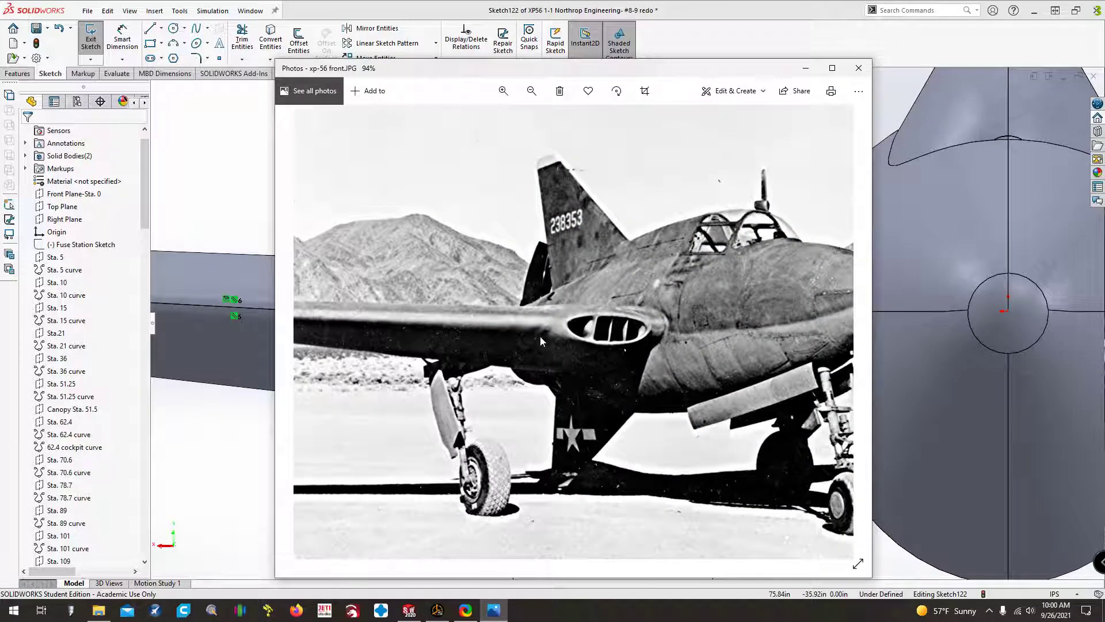
click(217, 433)
click(493, 610)
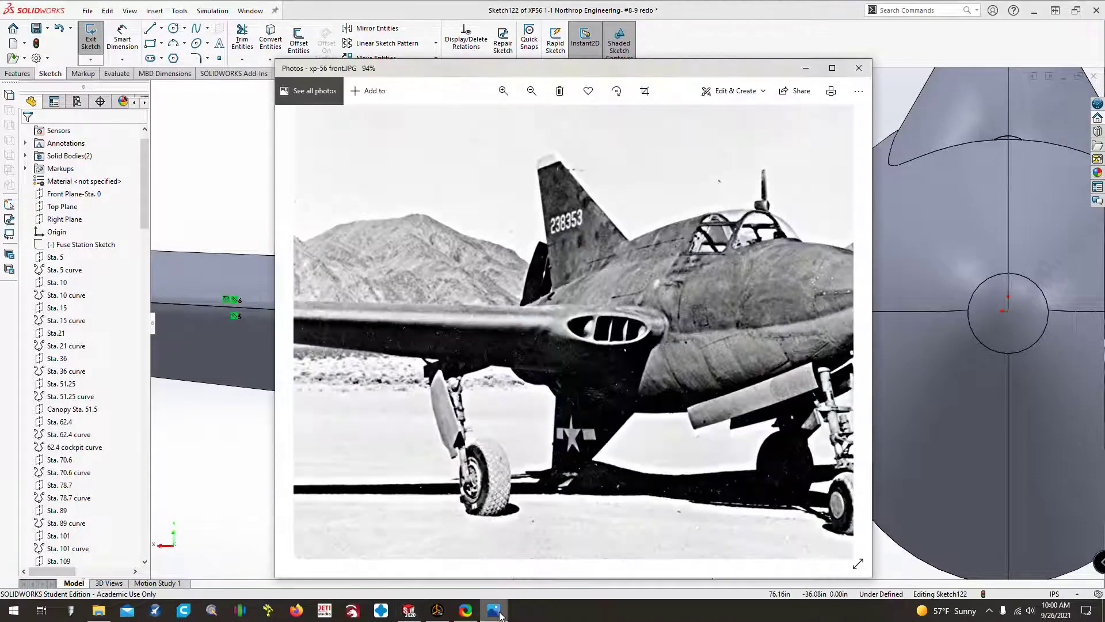
click(494, 610)
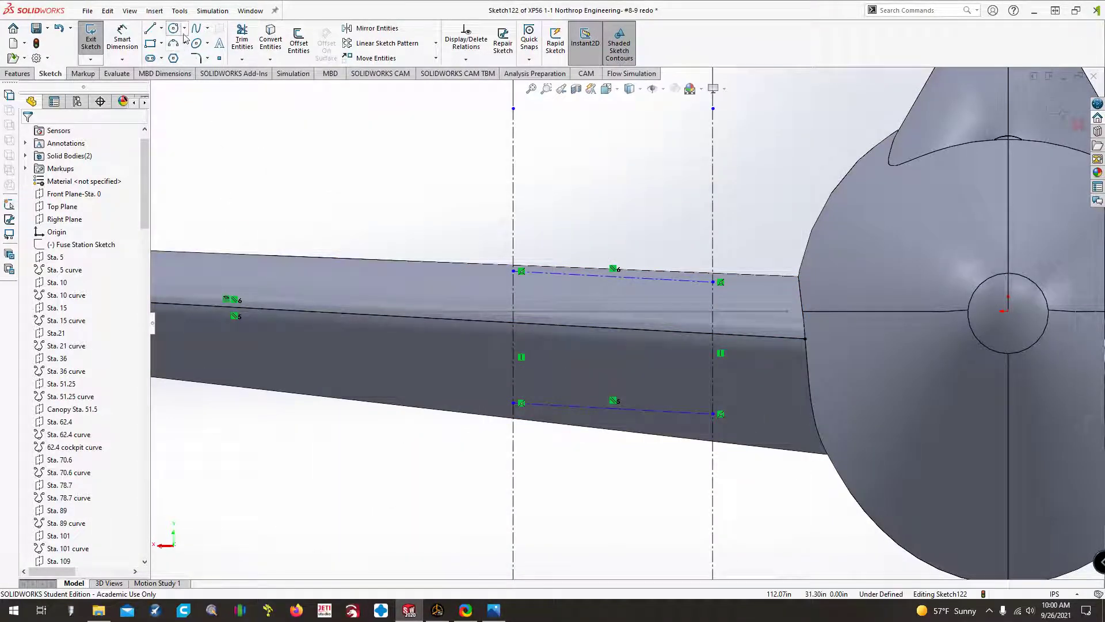
click(493, 610)
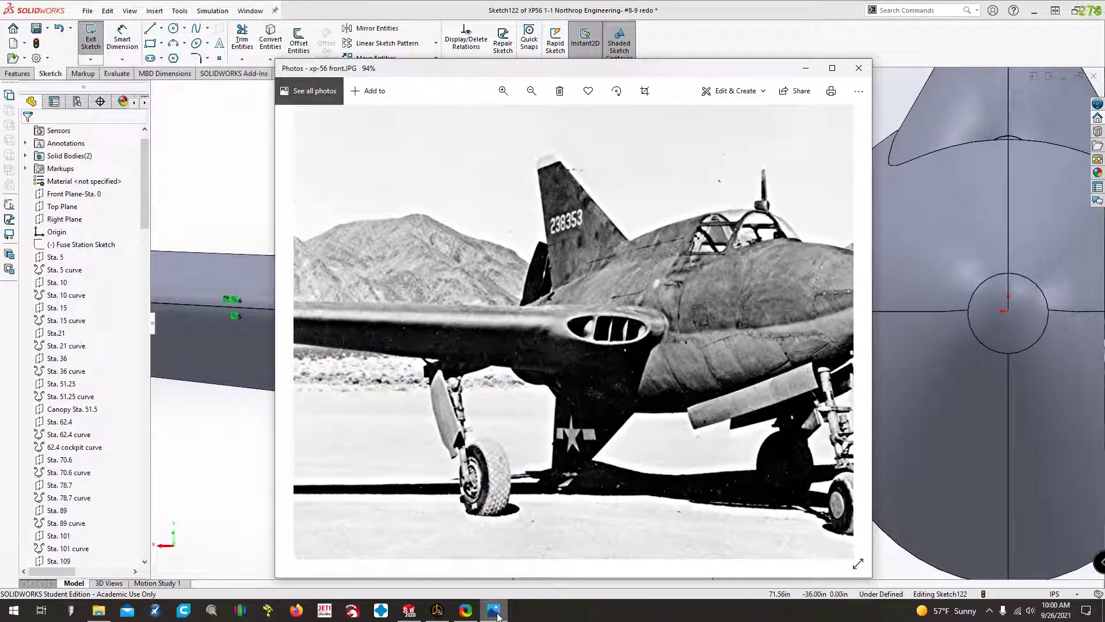
click(493, 610)
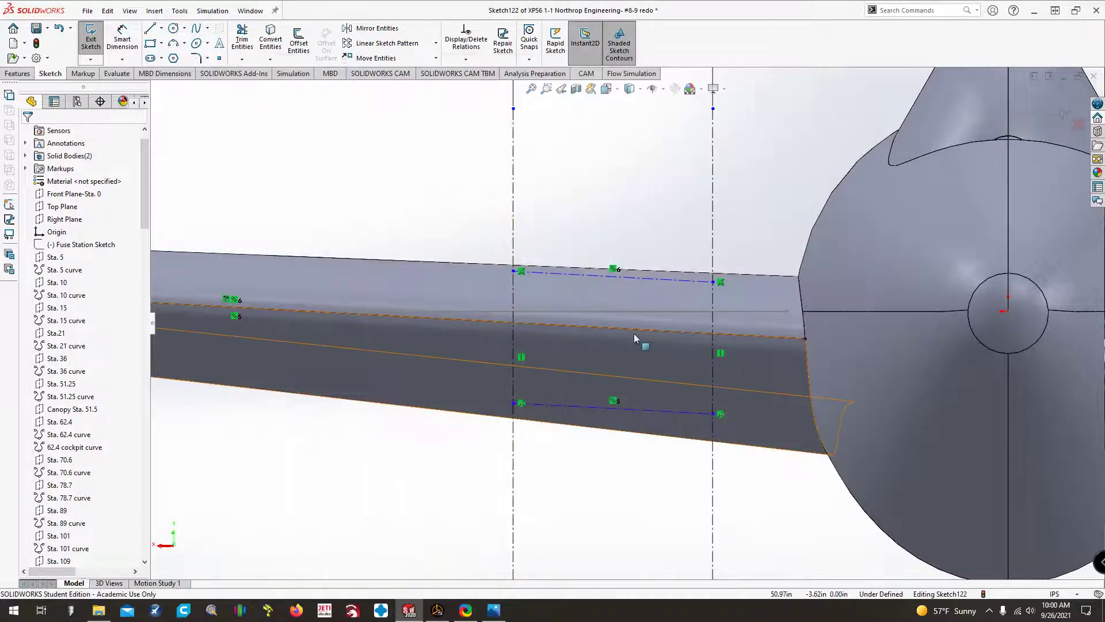
scroll(633, 333, down, 5)
click(493, 610)
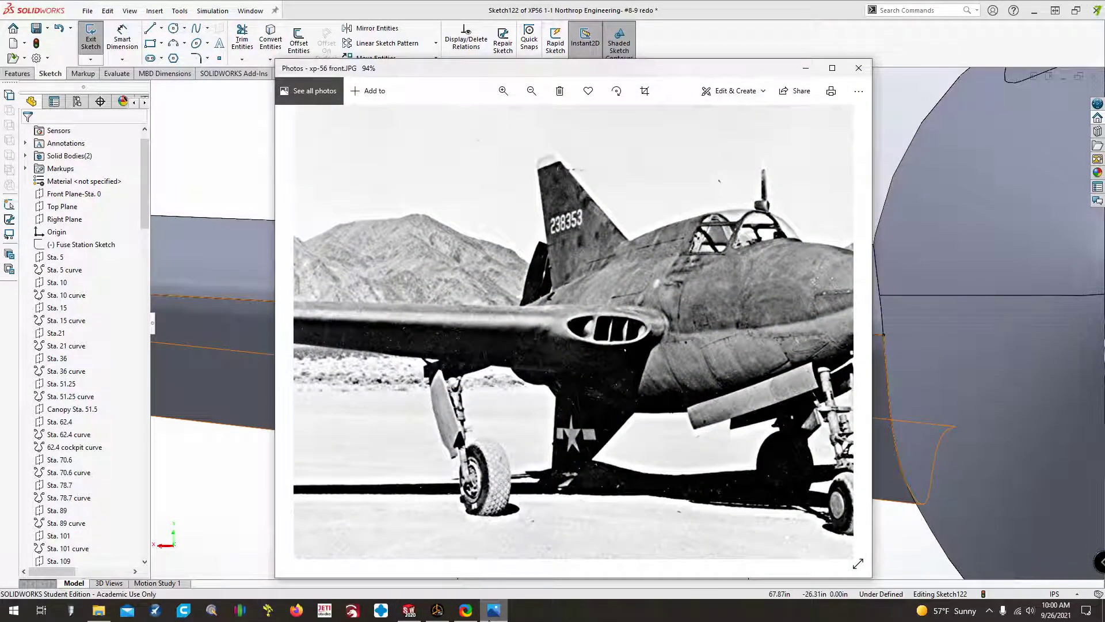
click(492, 611)
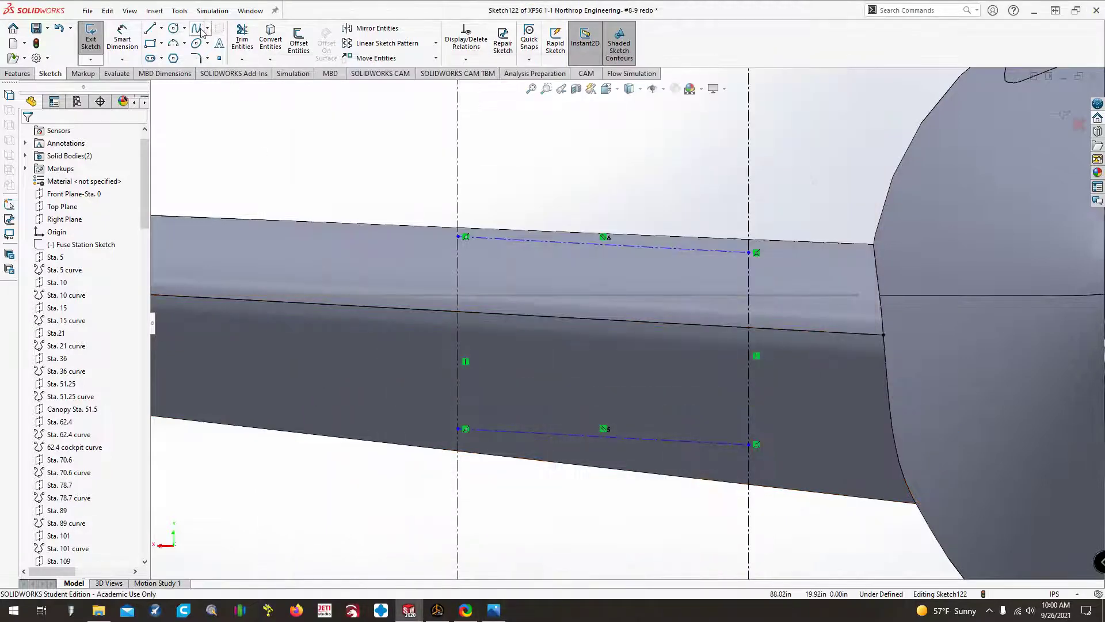
- Sketch a five-point spline arching above the leading-edge line, with both ends on that line near the two vertical centerlines
click(465, 311)
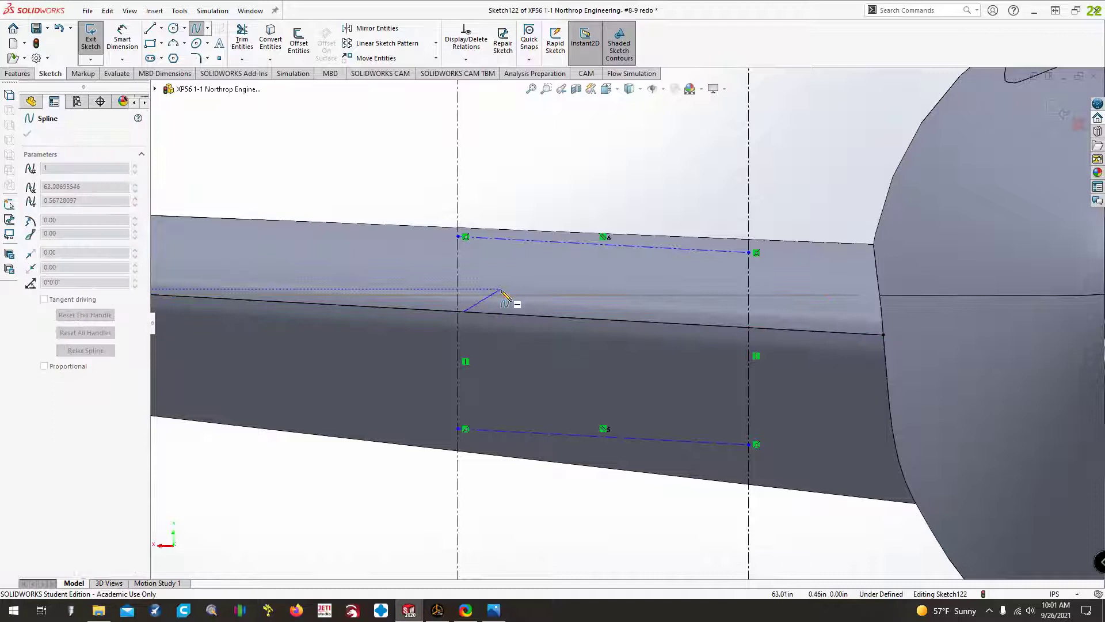
click(516, 288)
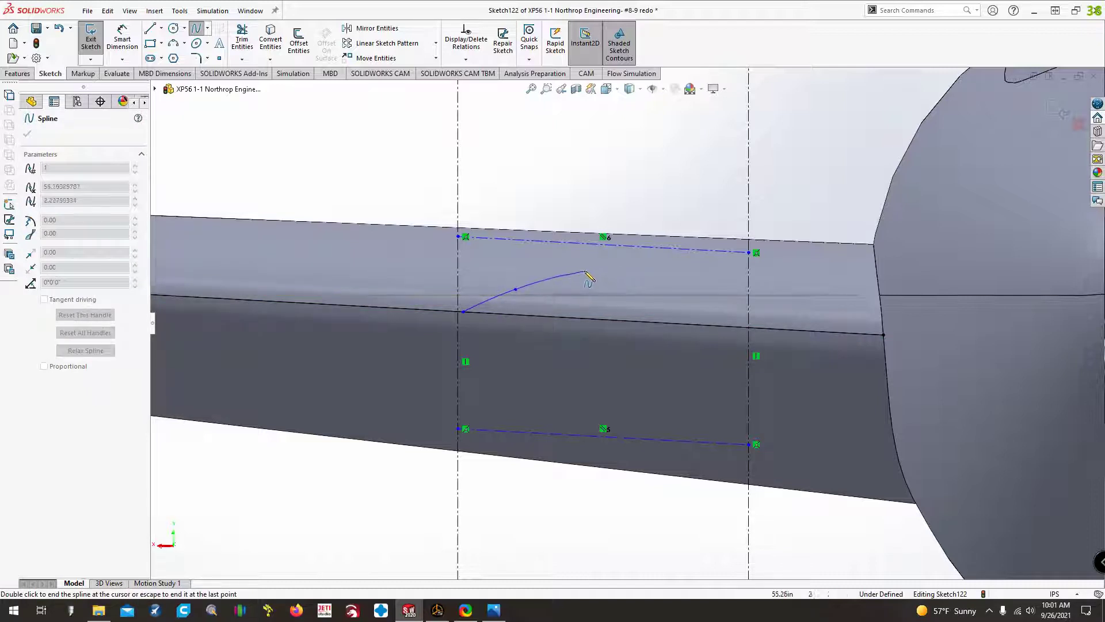
click(596, 267)
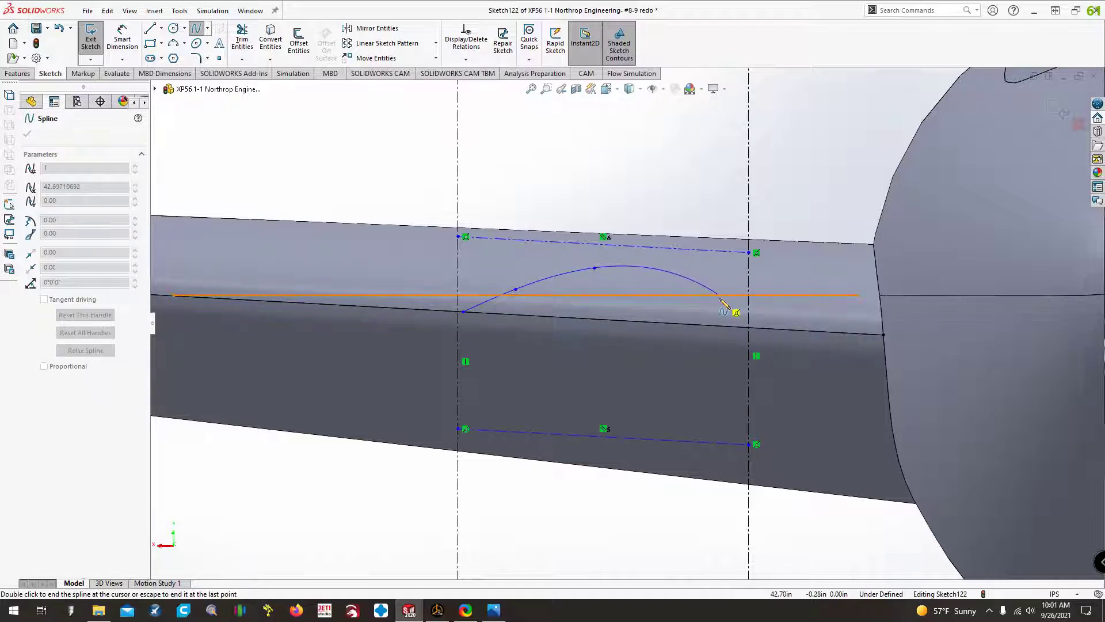
click(744, 326)
key(Escape)
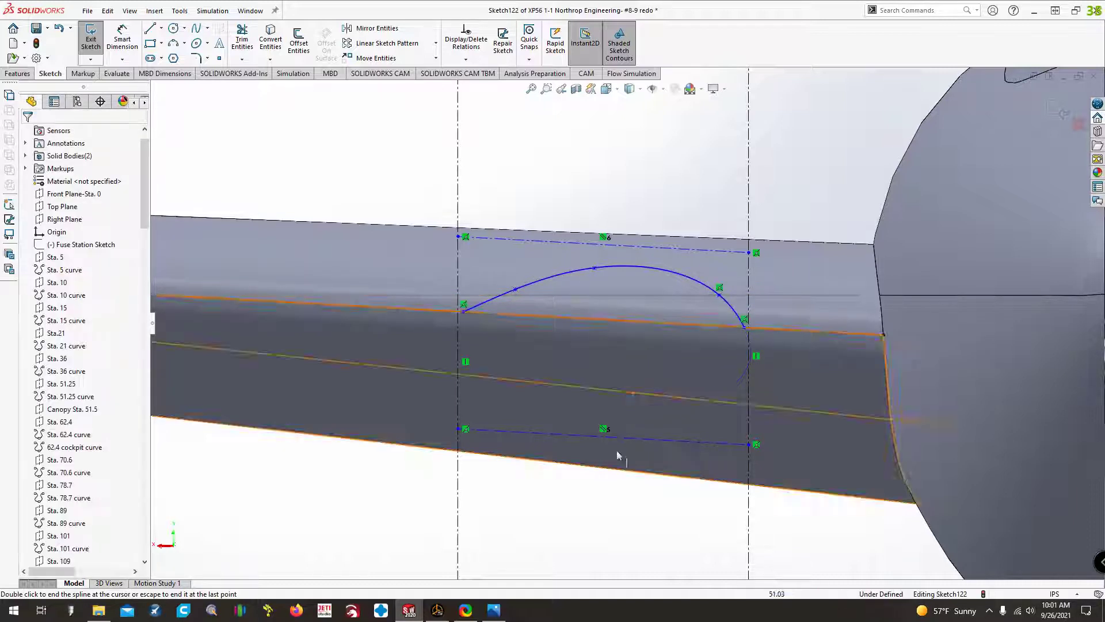
- Reshape the spline into a broader, more even arch by moving its interior points, checking the inlet in "xp-56 front.JPG"
click(494, 611)
click(494, 612)
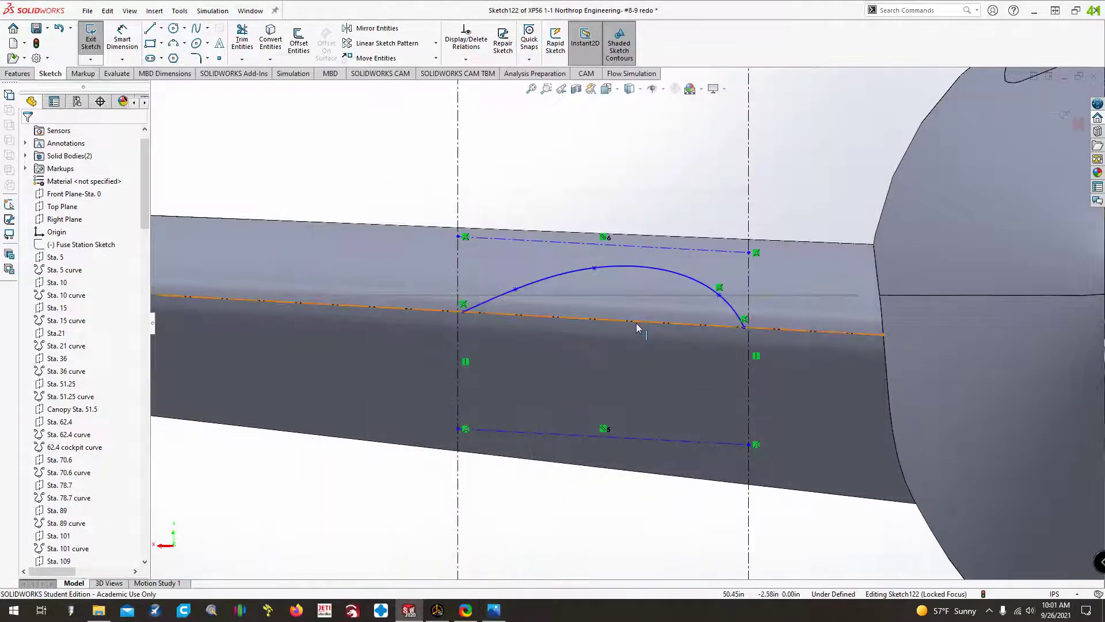
click(719, 295)
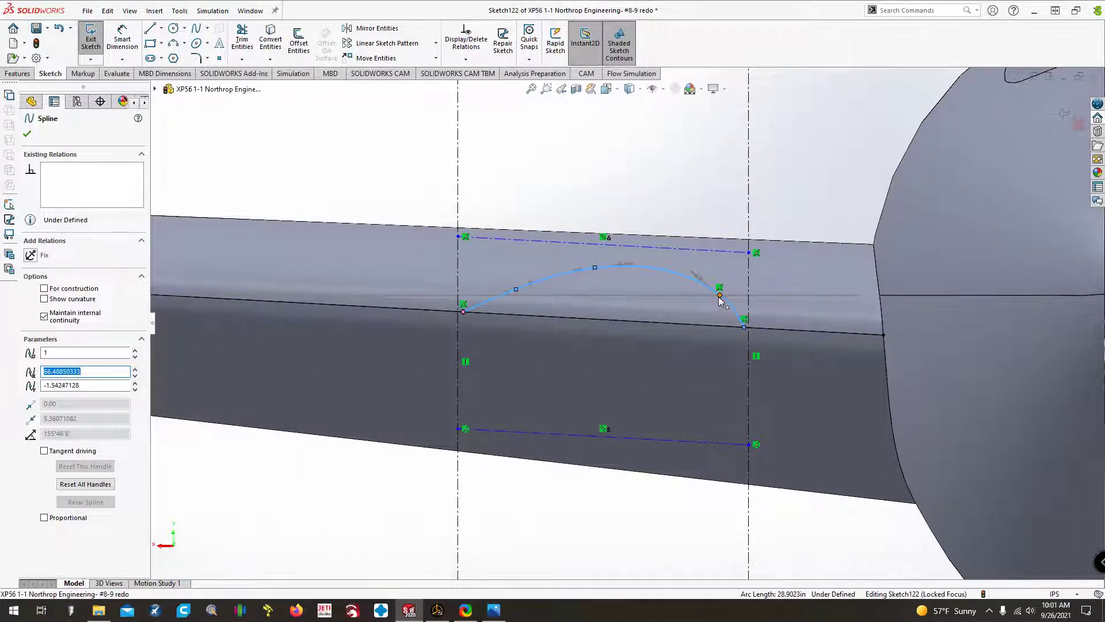
drag(720, 299, 698, 289)
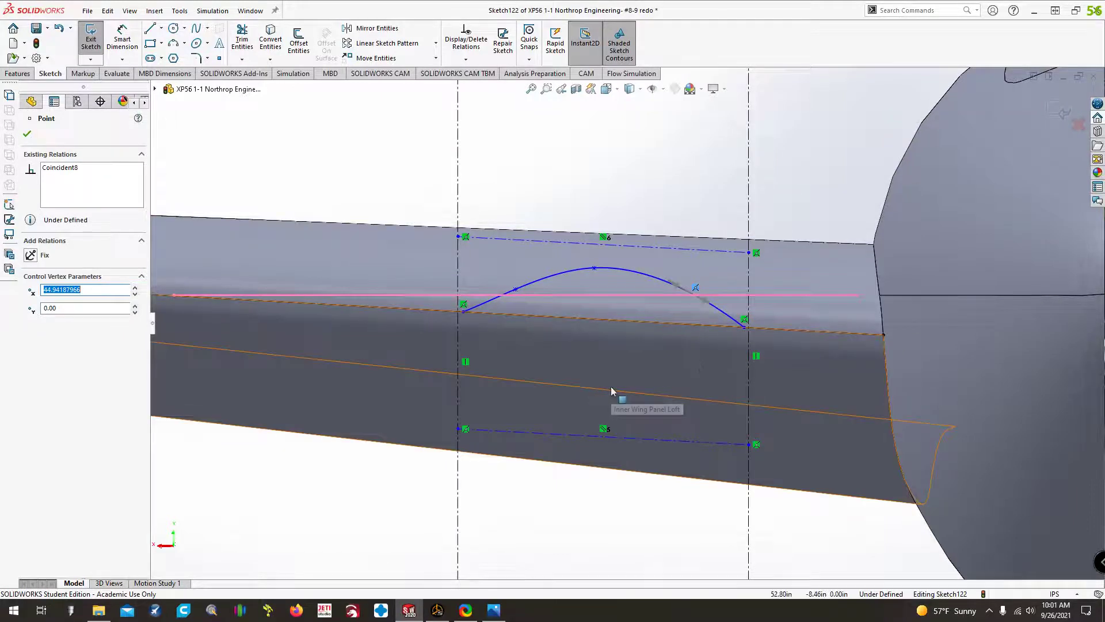
drag(696, 298, 690, 291)
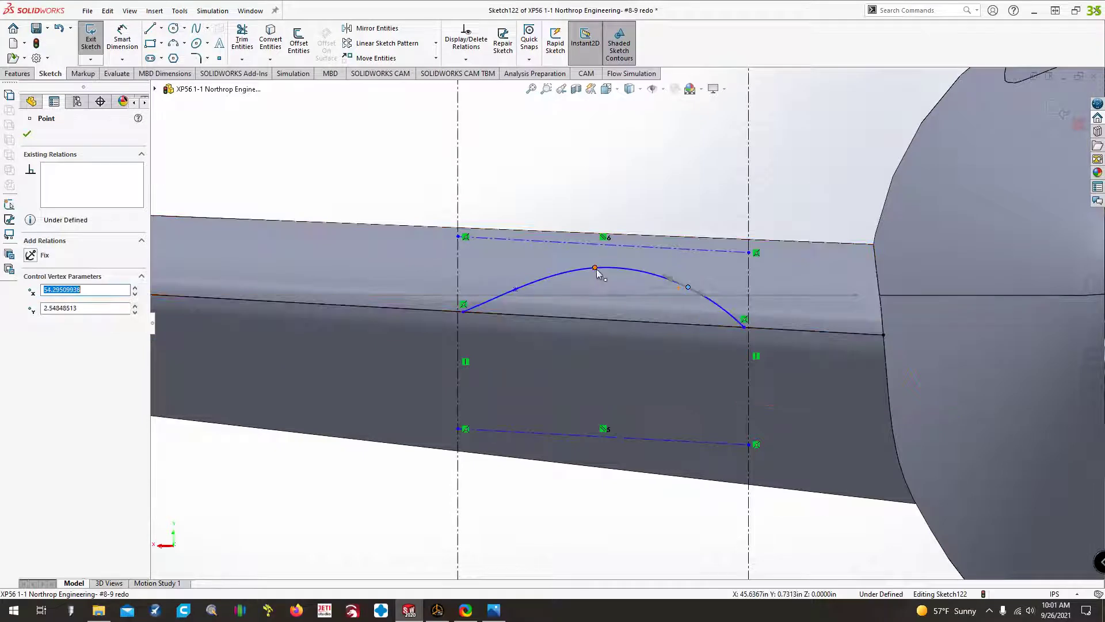
drag(597, 270, 508, 286)
click(493, 610)
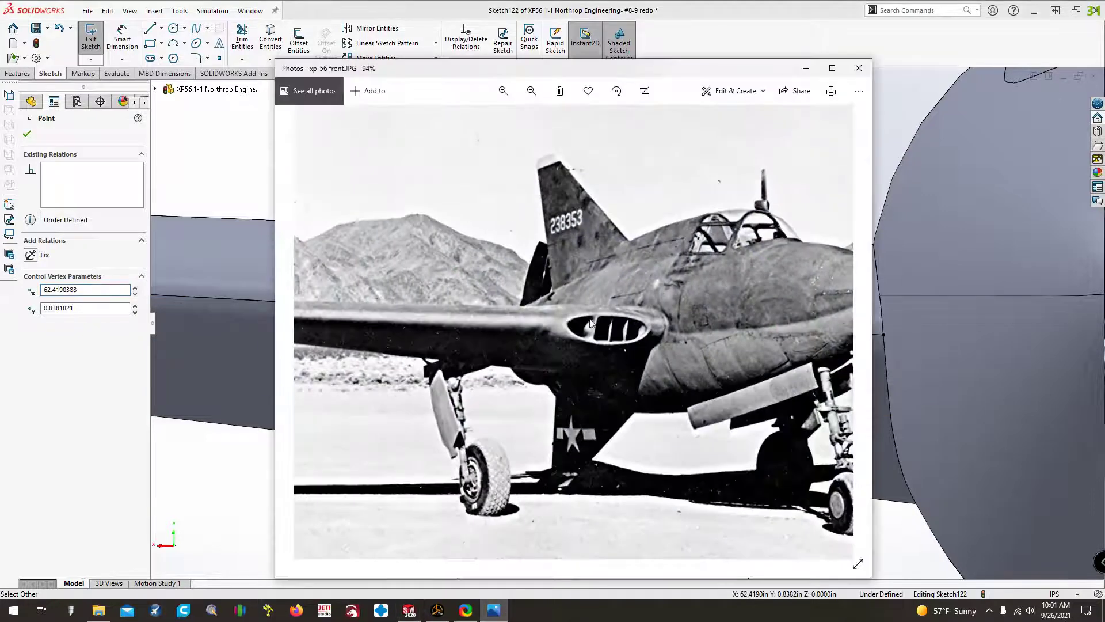
click(494, 610)
- Dimension the upper connecting centerline 5.5 in from the leading-edge construction line
click(122, 38)
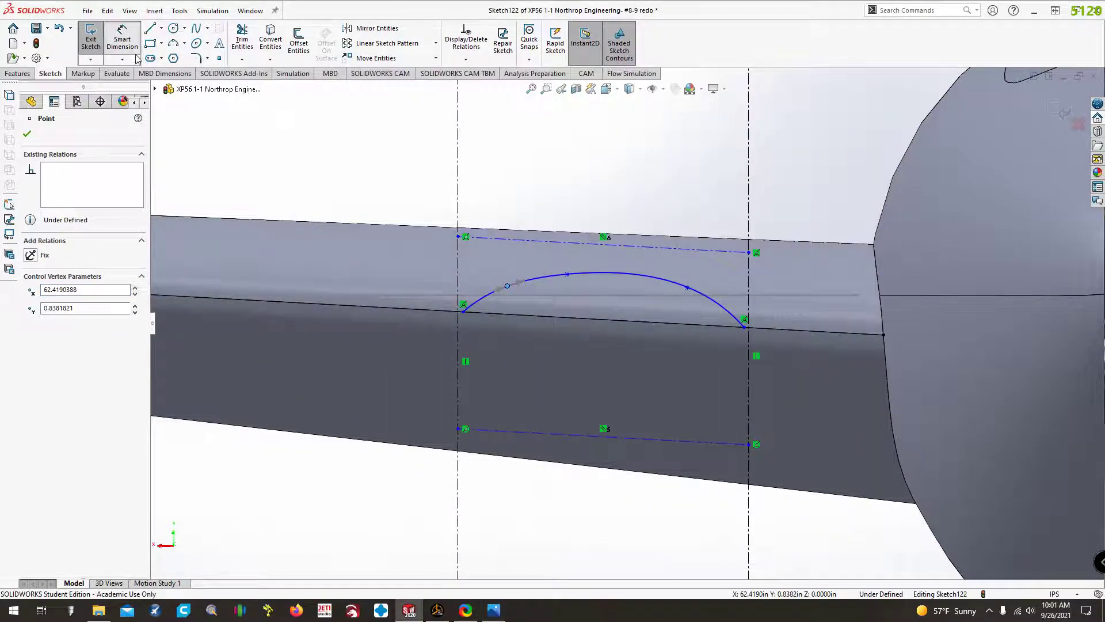
click(509, 317)
click(521, 242)
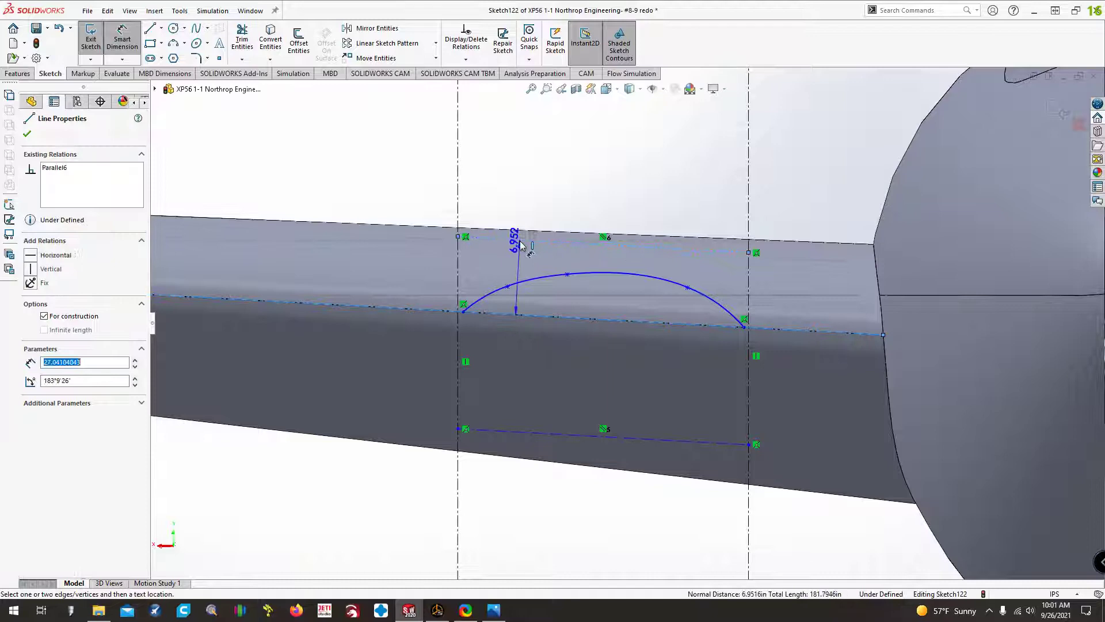
click(396, 175)
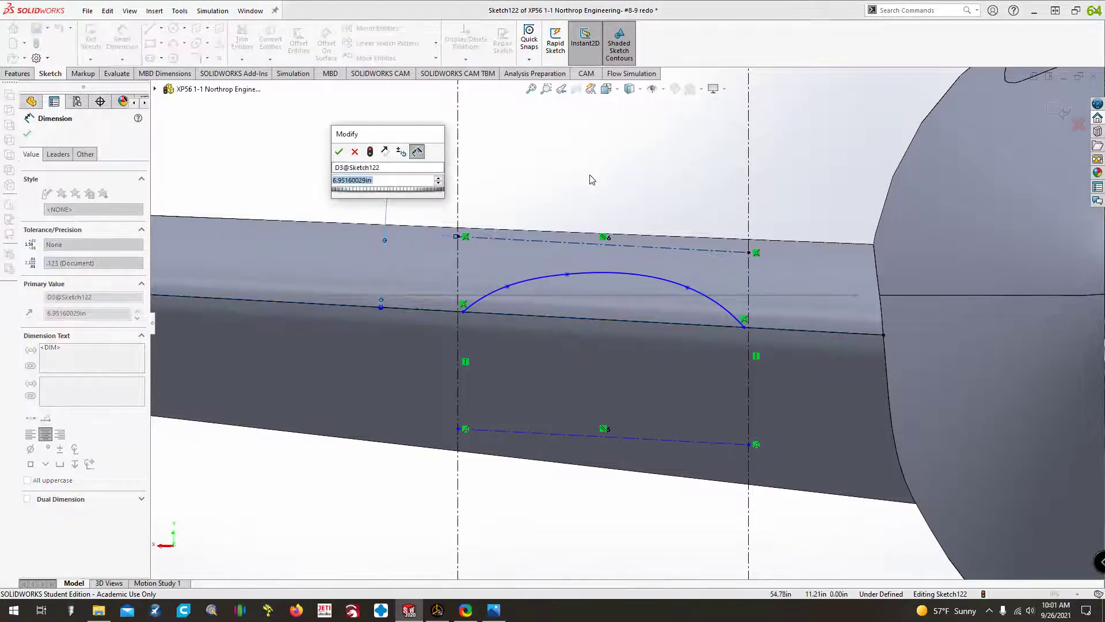
text(5)
key(Return)
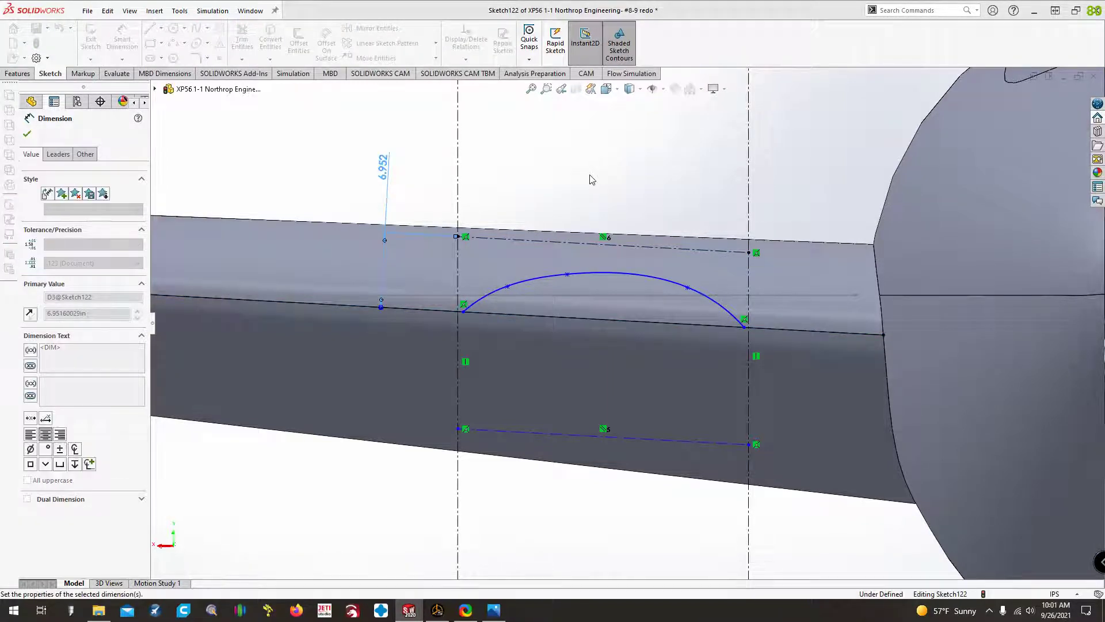
double_click(382, 206)
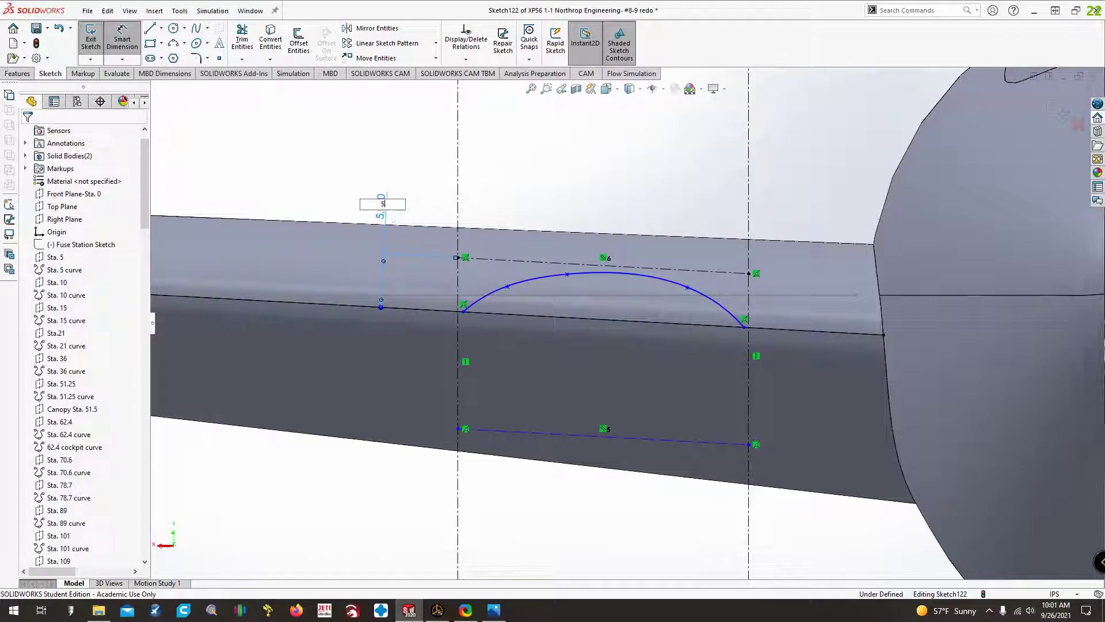
text(5.5)
key(Return)
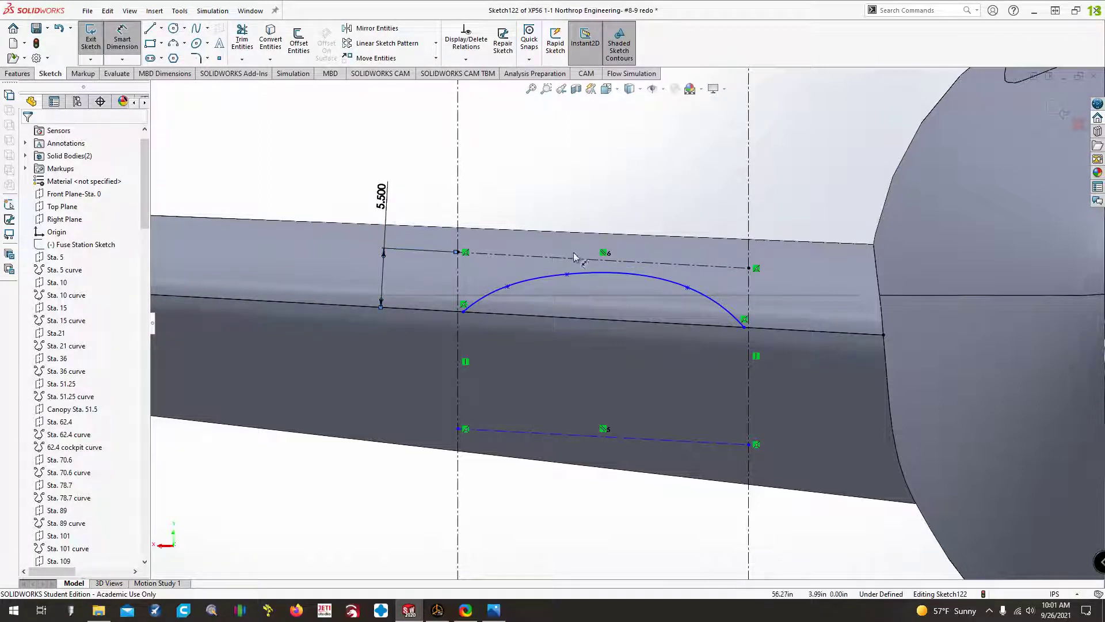
key(Escape)
- Examine the inlet's outline in "xp-56 front.JPG" in Photos and compare it with the spline in SOLIDWORKS
click(499, 615)
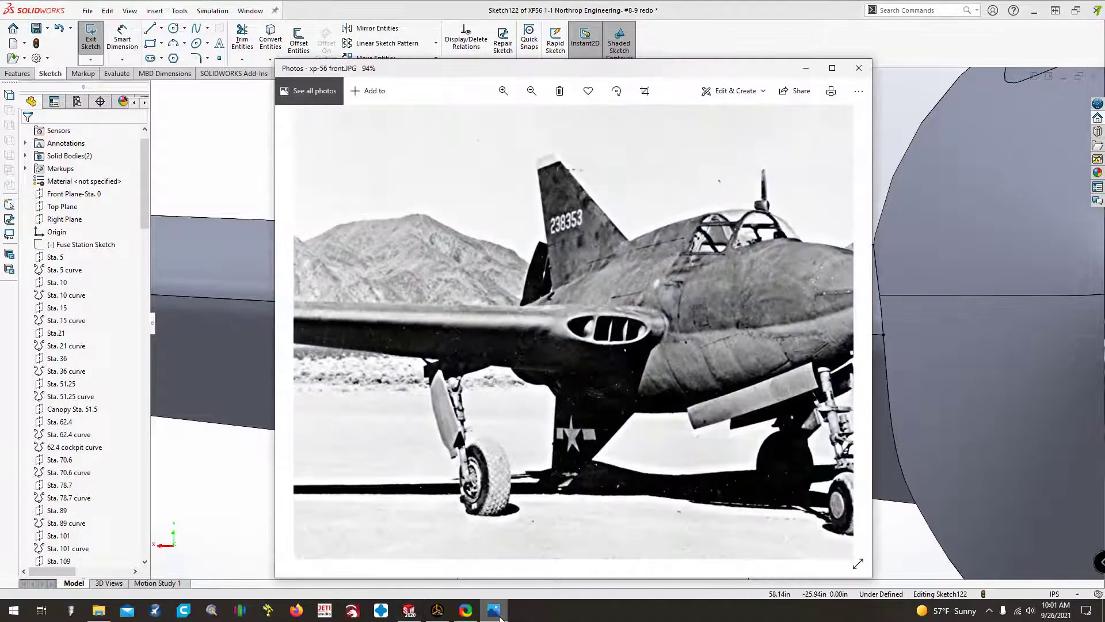
click(499, 615)
click(498, 614)
click(498, 614)
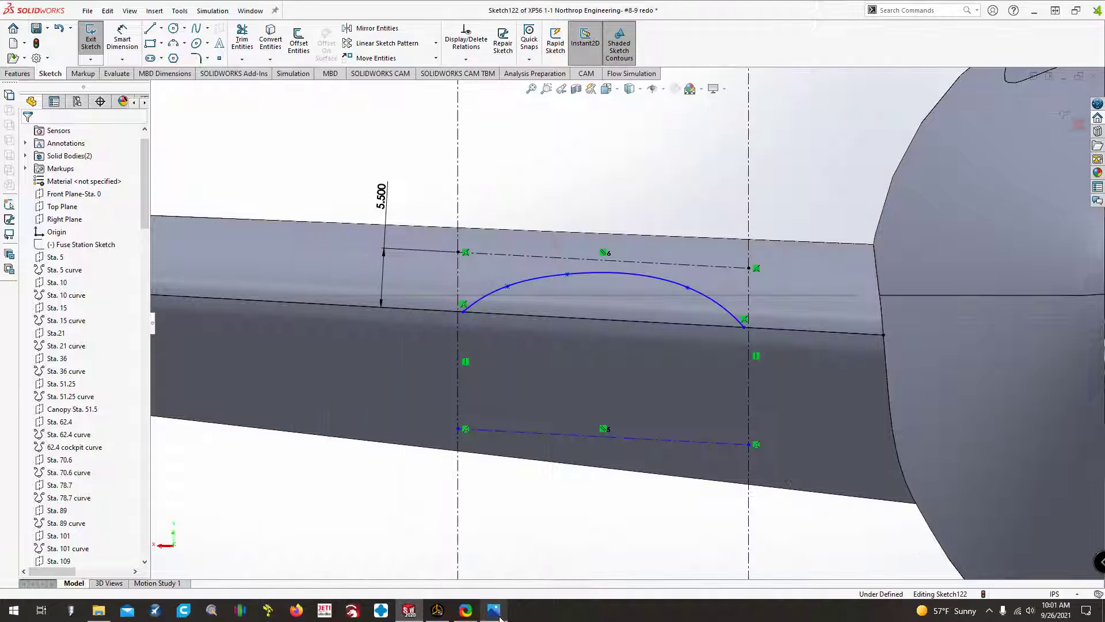
click(498, 615)
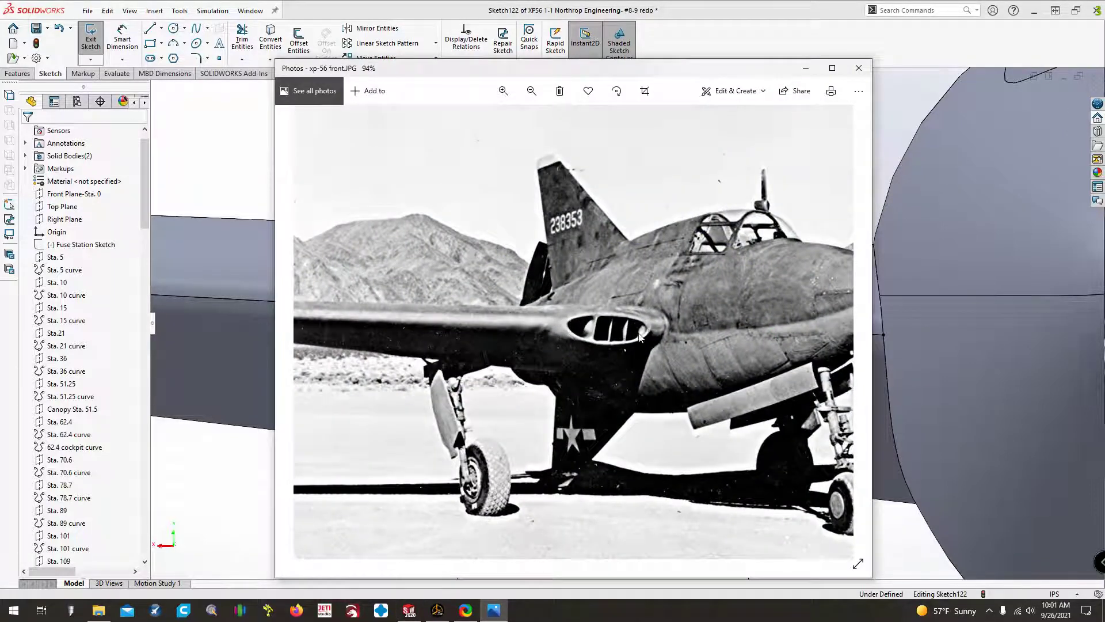
click(493, 610)
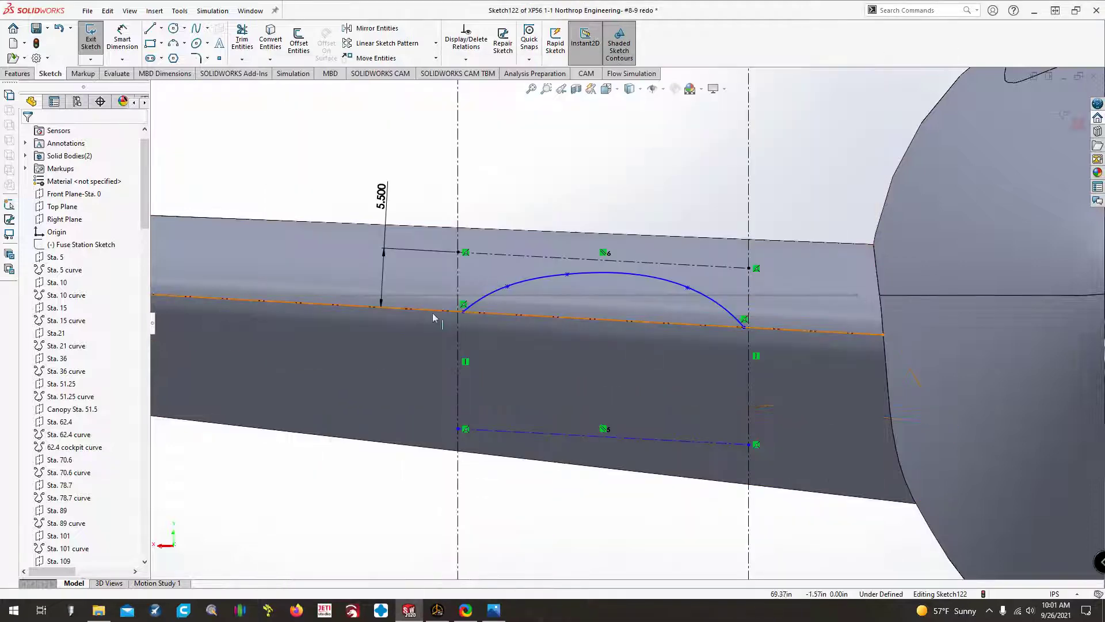
- Move the spline's ends along the leading-edge line past the vertical centerlines and make the spline tangent to the upper centerline
drag(464, 314, 449, 311)
drag(745, 328, 758, 328)
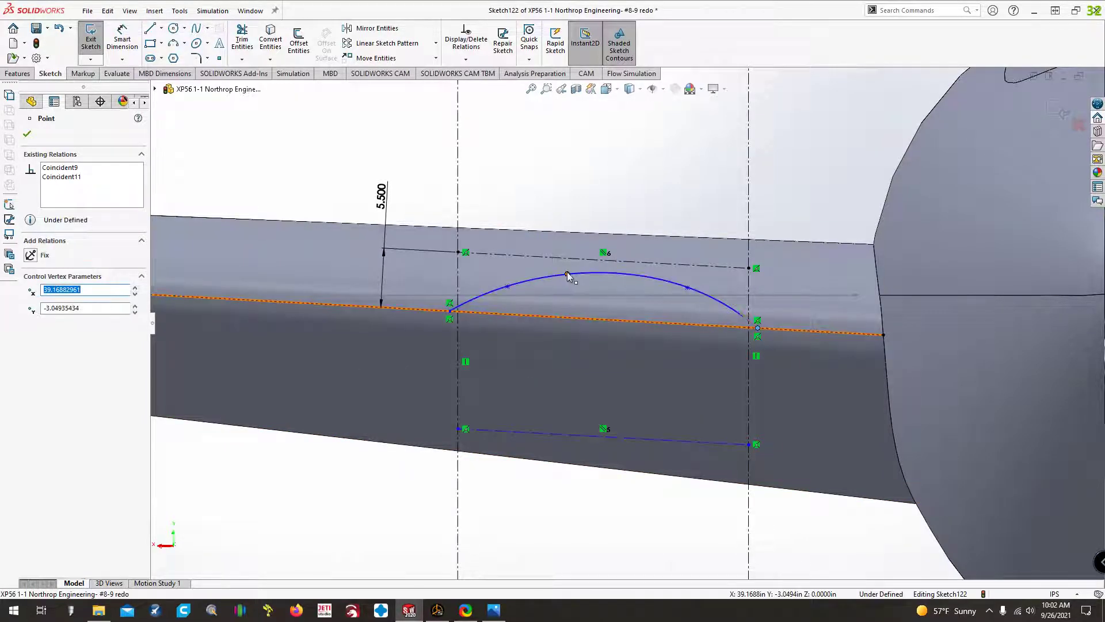
click(582, 274)
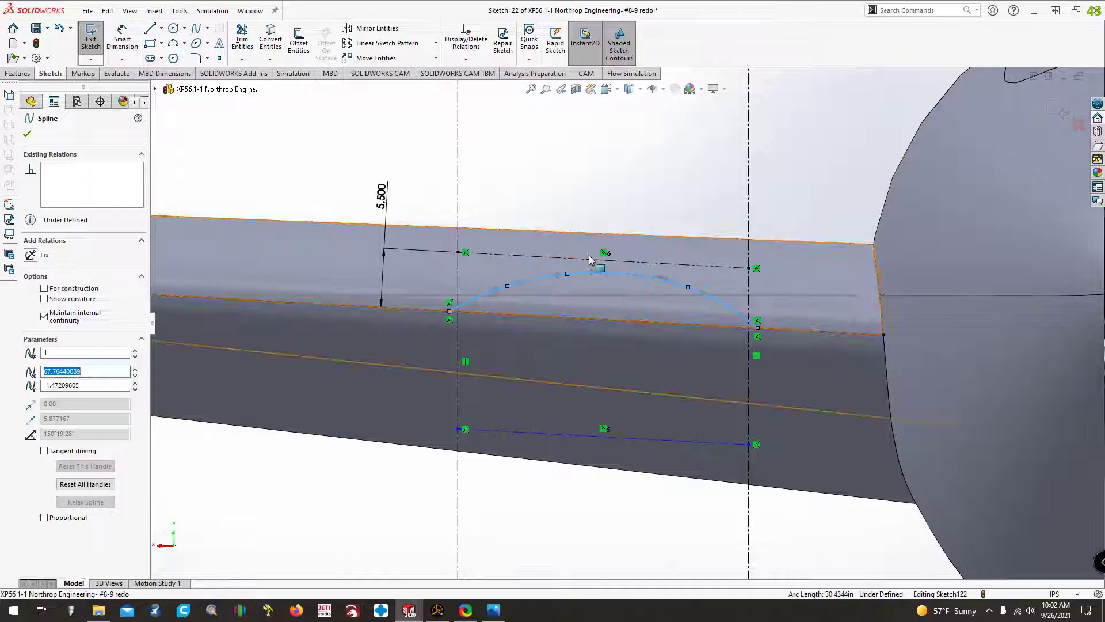
ctrl+click(589, 259)
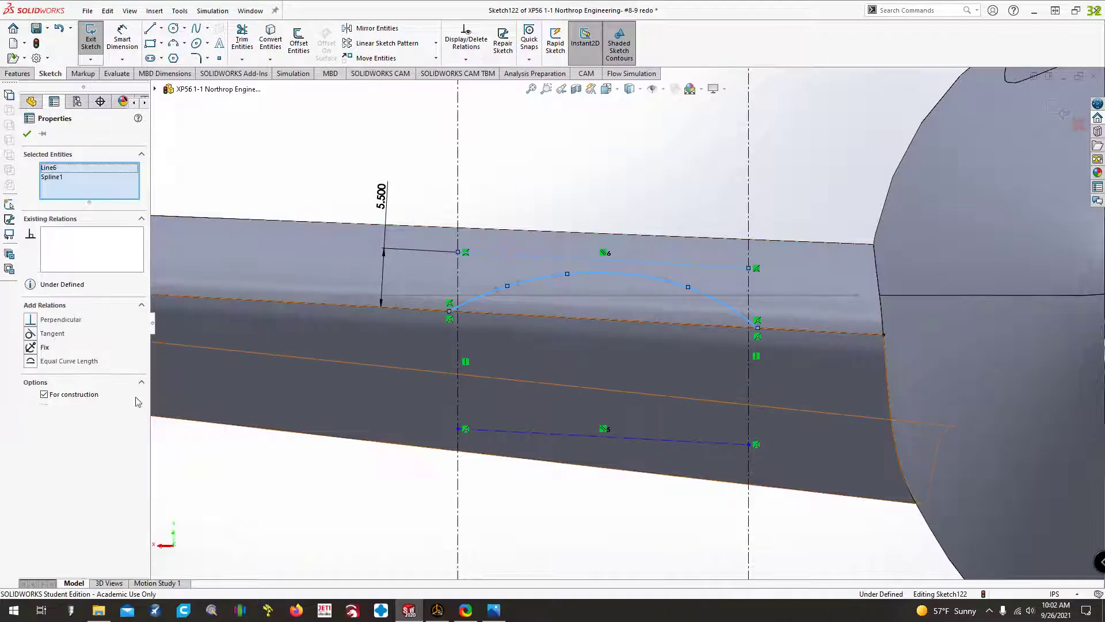
click(37, 334)
click(309, 522)
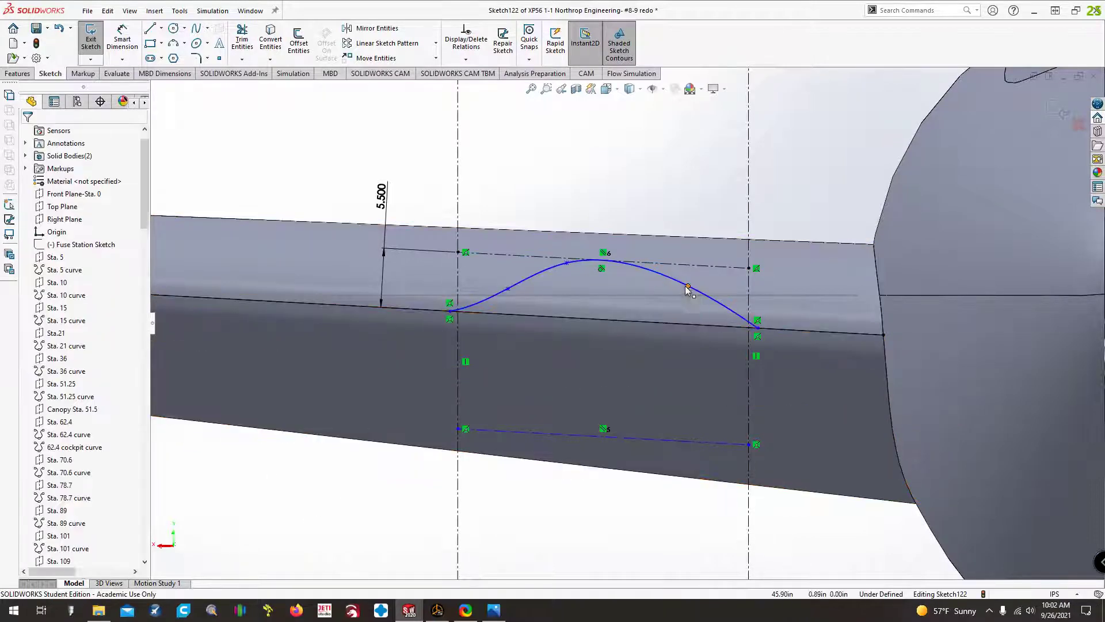
- Try to round out the tangent spline's shoulders by adjusting its interior points and its inboard endpoint
mouse_move(688, 287)
mouse_down()
mouse_move(703, 286)
mouse_move(696, 280)
mouse_up()
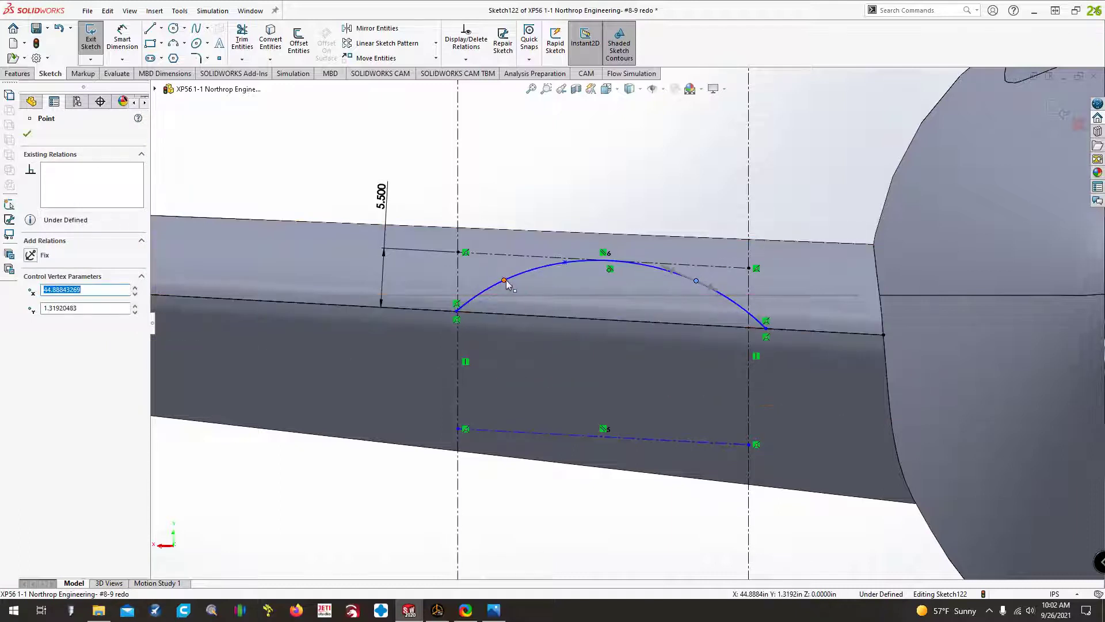
mouse_move(505, 280)
mouse_down()
mouse_move(532, 276)
mouse_move(509, 278)
mouse_up()
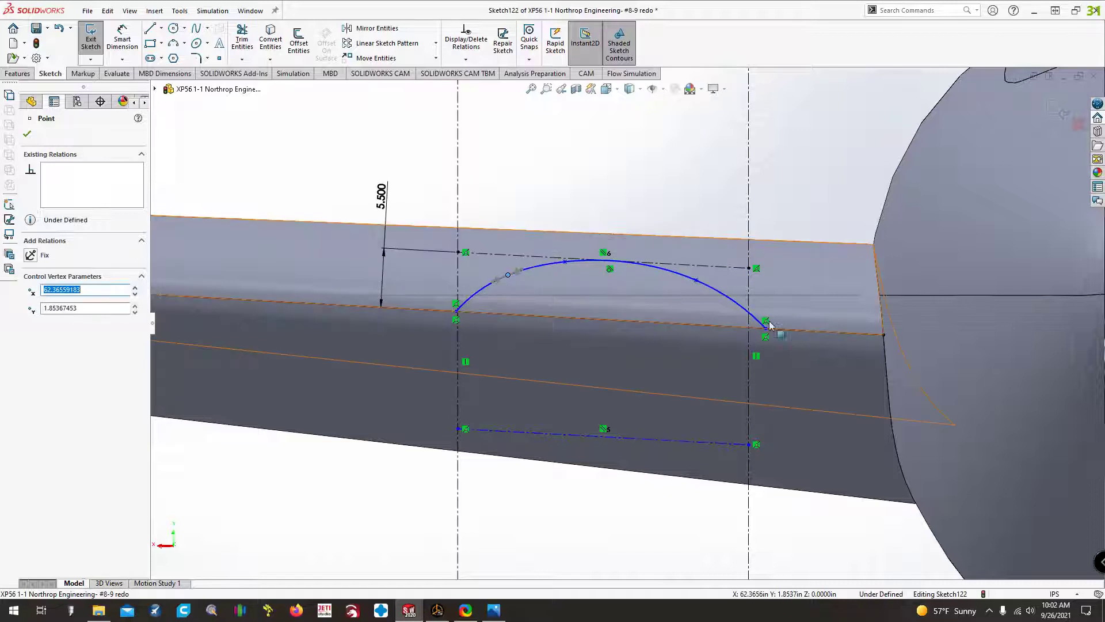
drag(765, 320, 757, 327)
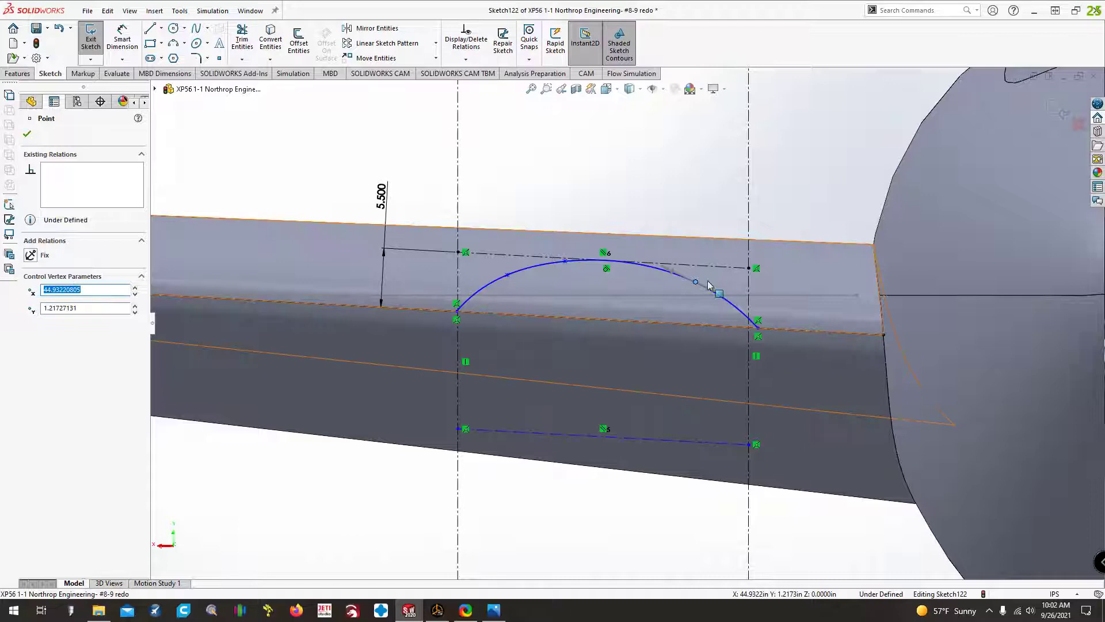
mouse_move(701, 280)
mouse_down()
mouse_move(708, 270)
mouse_move(721, 282)
mouse_up()
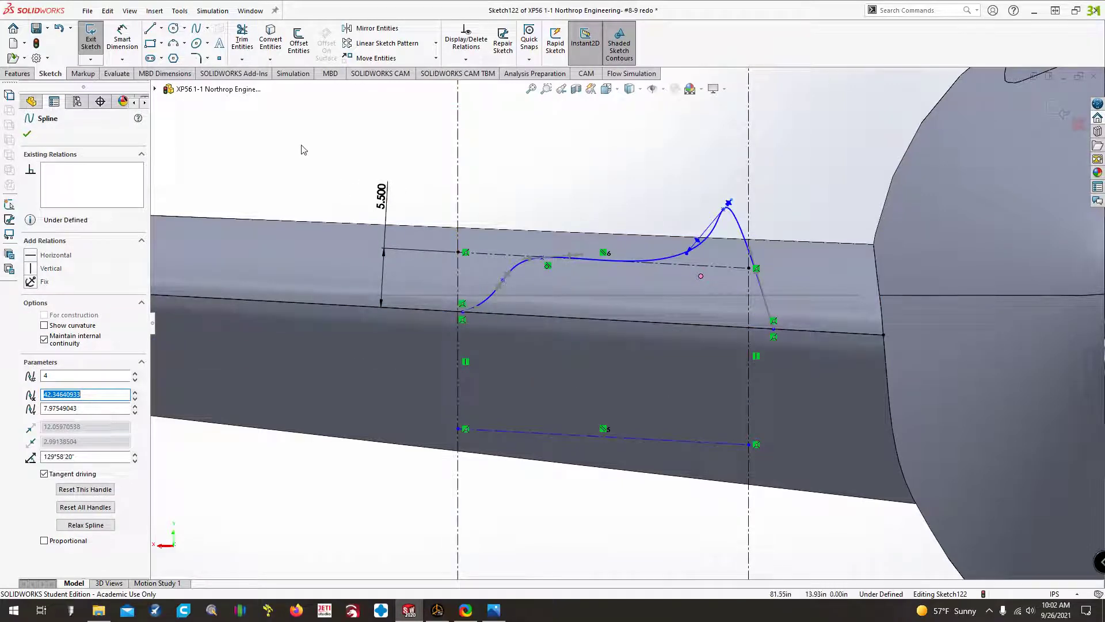
- Delete the distorted spline above the leading-edge line
click(453, 185)
click(739, 227)
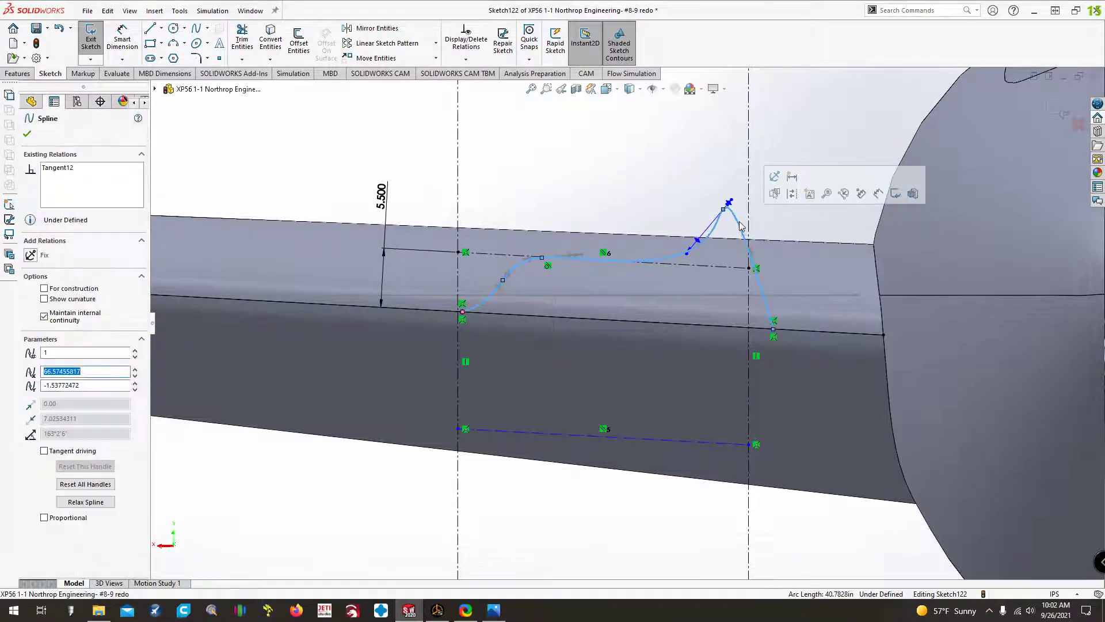
key(Delete)
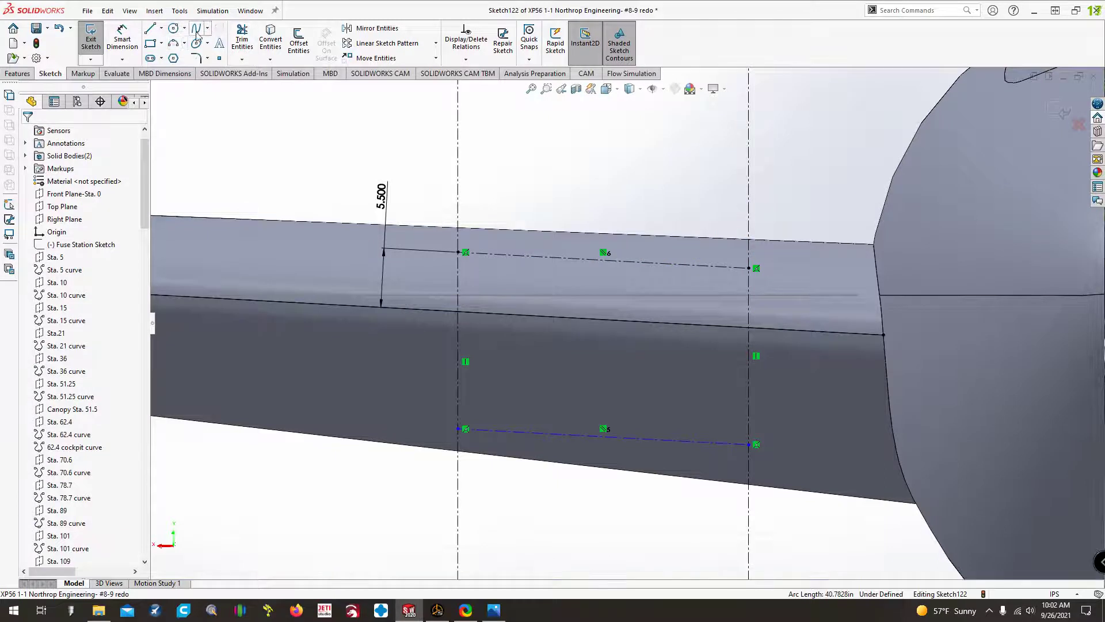
- Sketch a new five-point spline from inboard to outboard, starting and ending on the leading-edge line and peaking on the upper centerline
click(196, 29)
click(773, 328)
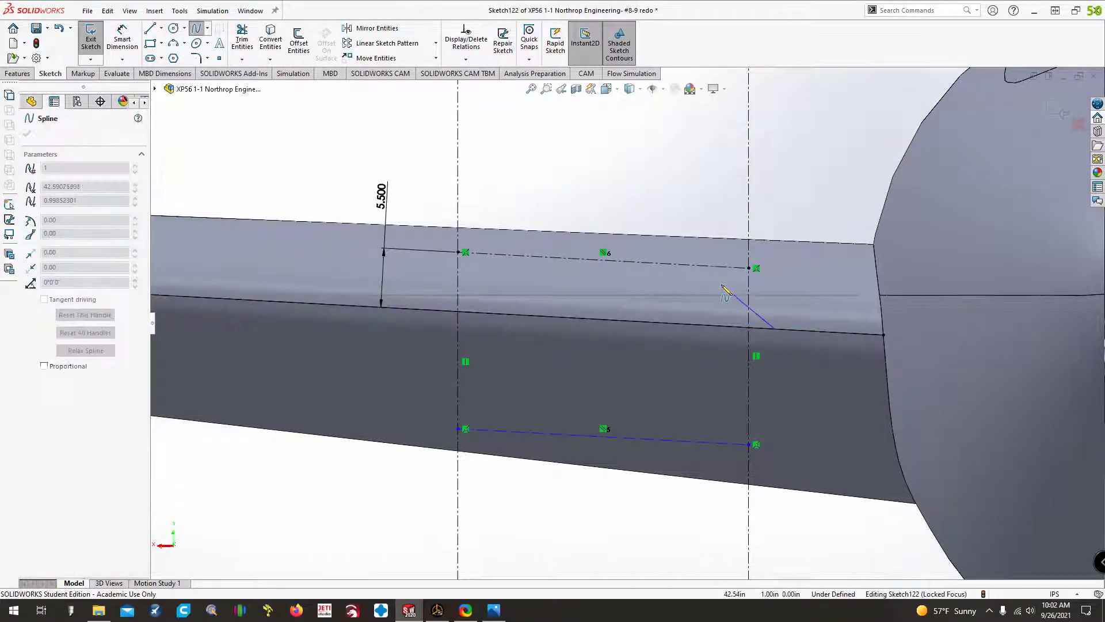
click(703, 283)
click(615, 261)
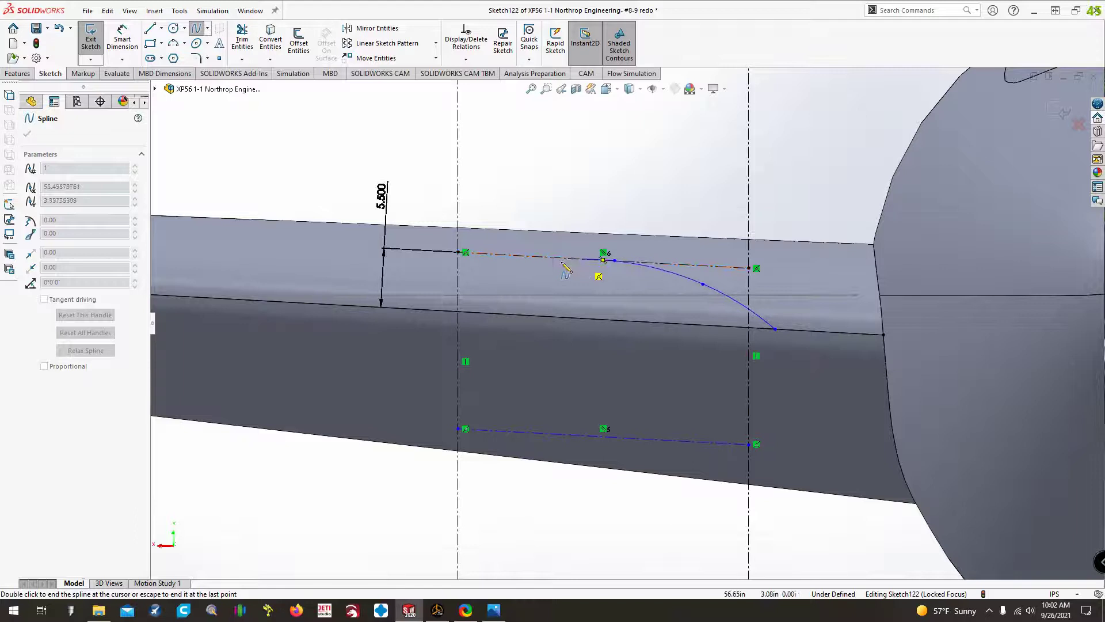
click(518, 276)
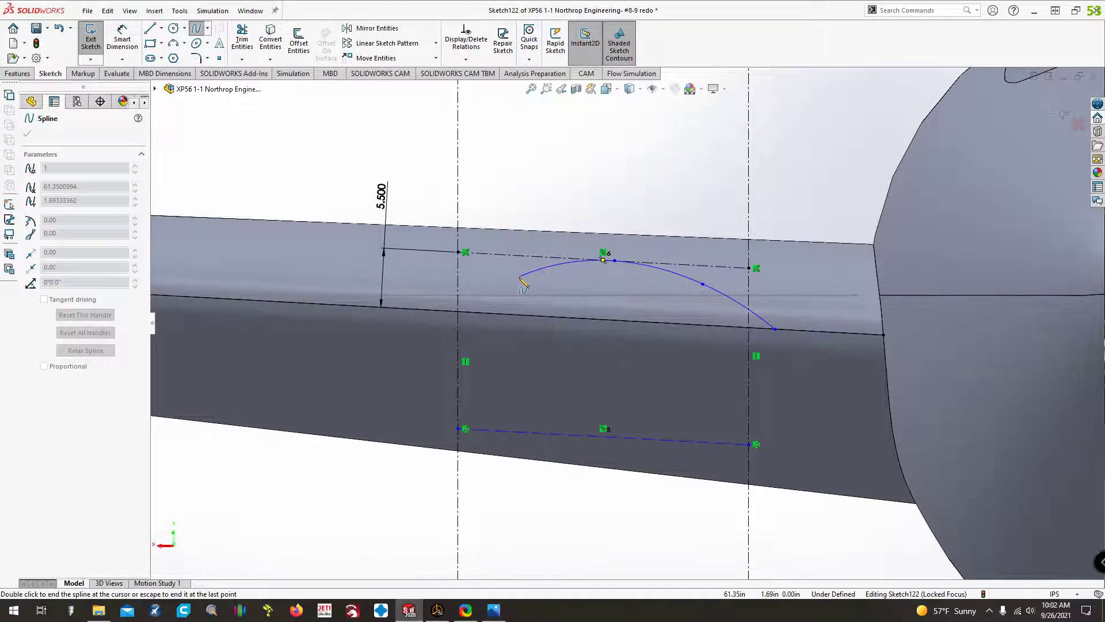
double_click(441, 311)
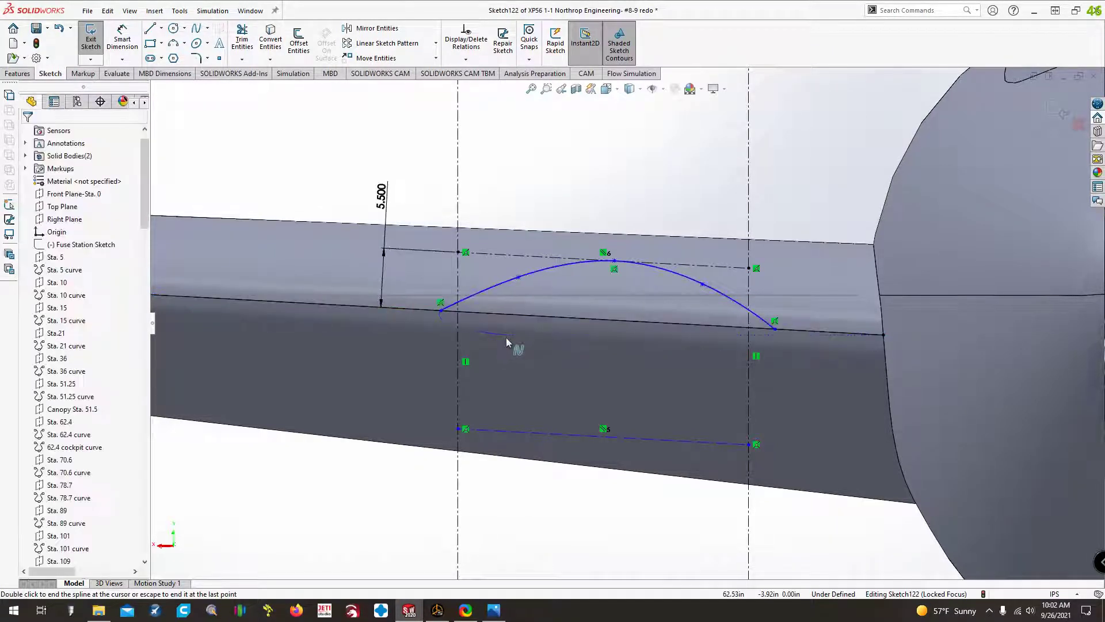
- Reshape the upper spline against the front photo, moving its interior points to about X 62.63, Y 1.53 in and X 43.29, Y 0.57 in
drag(519, 278, 505, 280)
click(495, 611)
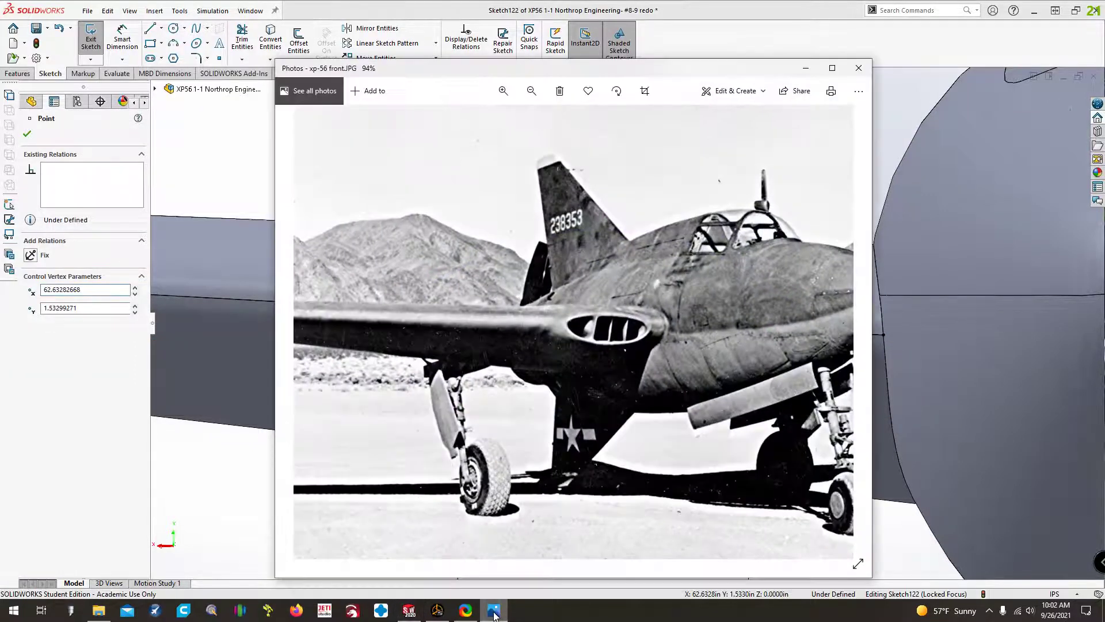
click(495, 612)
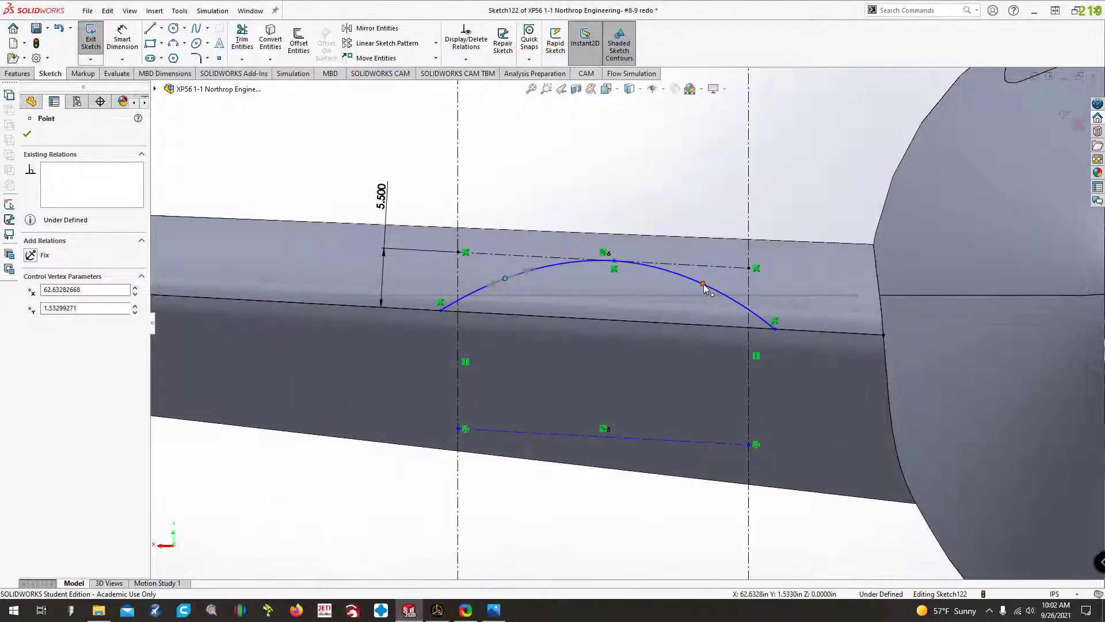
drag(717, 280, 714, 290)
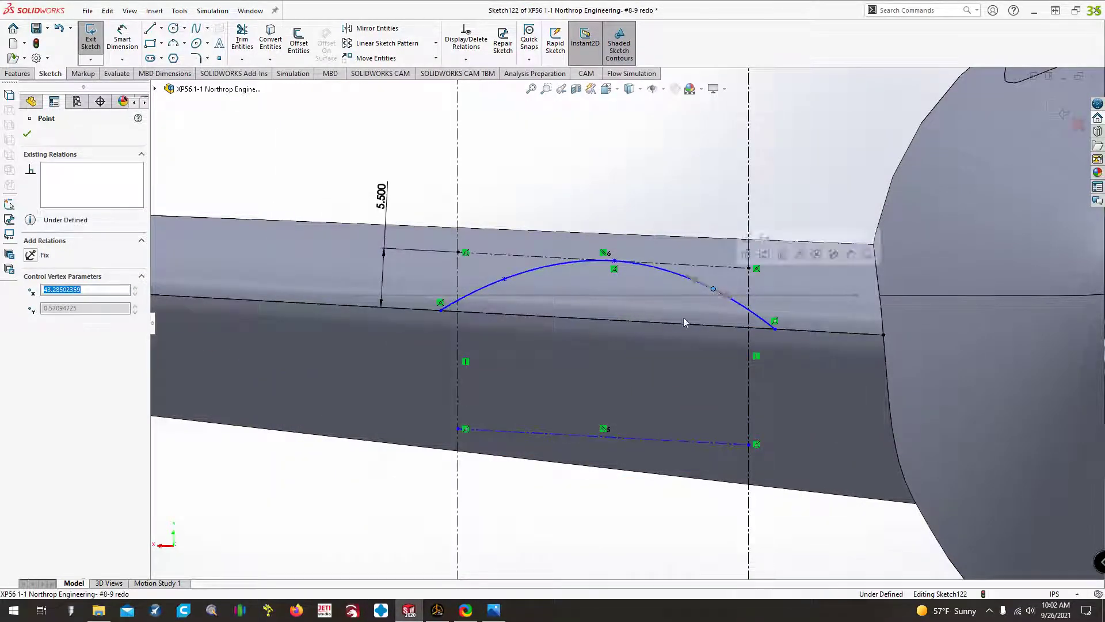
click(493, 611)
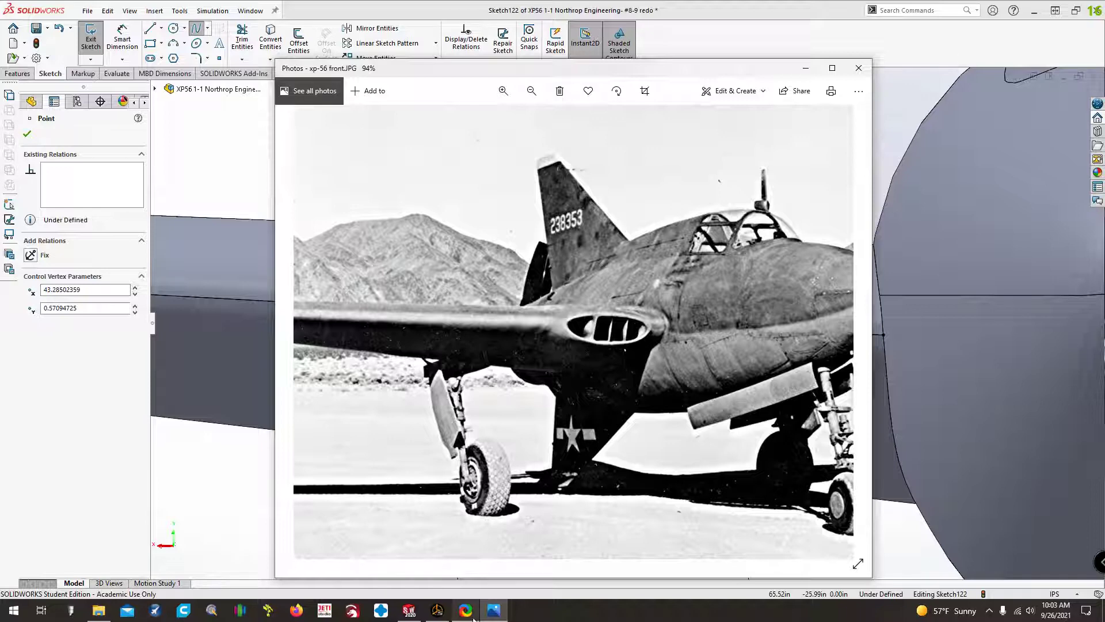
click(493, 611)
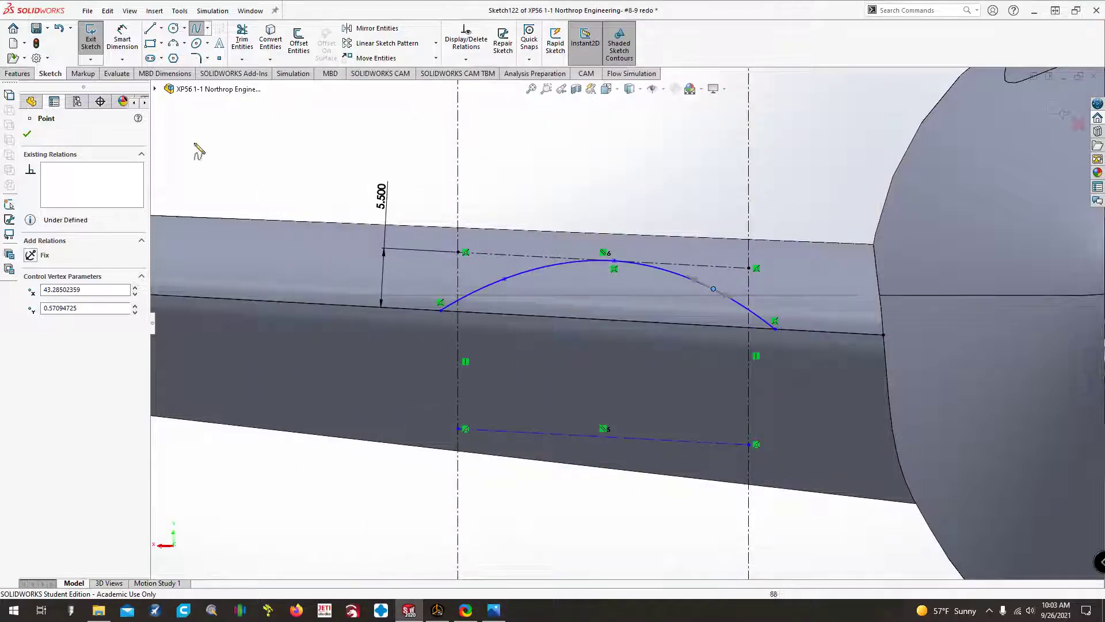
- Dimension the lower centerline 7.5 in from the leading-edge line
click(122, 40)
click(550, 318)
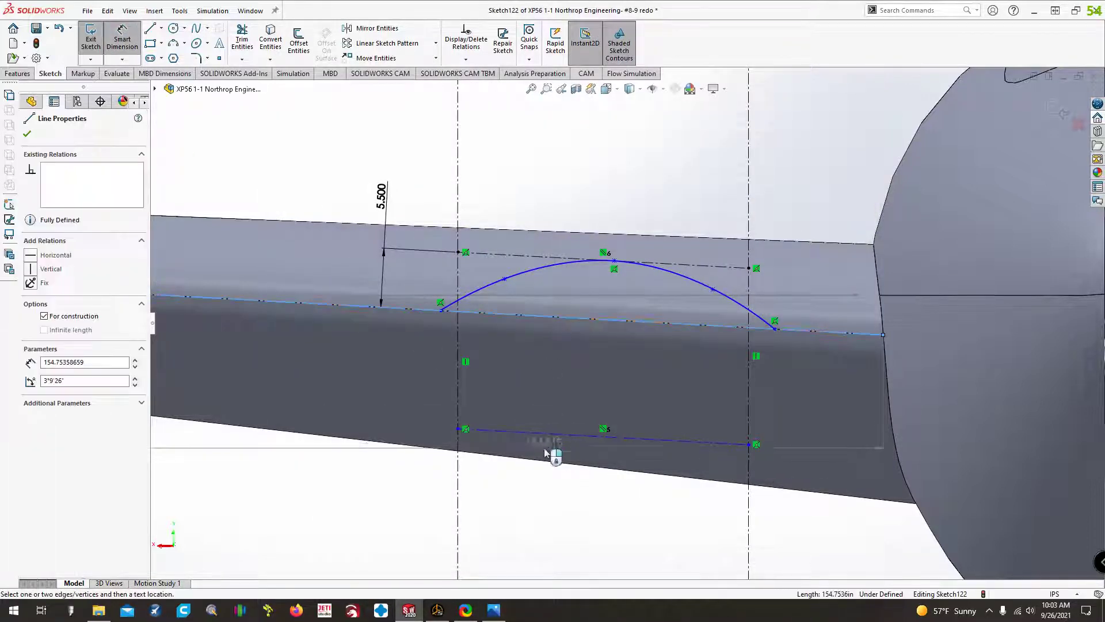
click(549, 435)
click(343, 375)
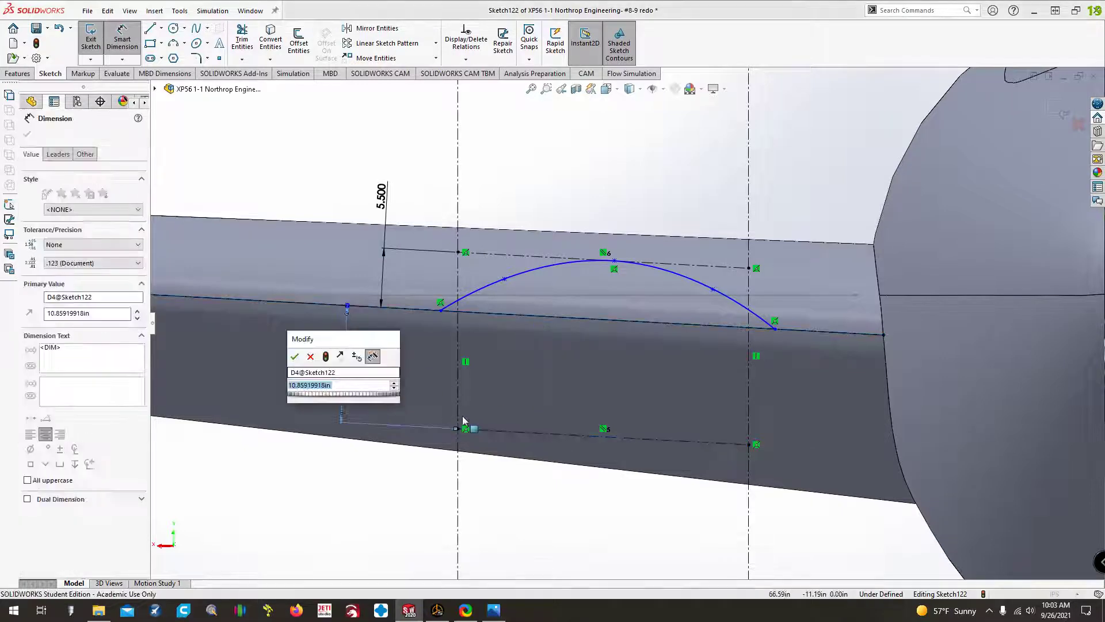
text(7.5)
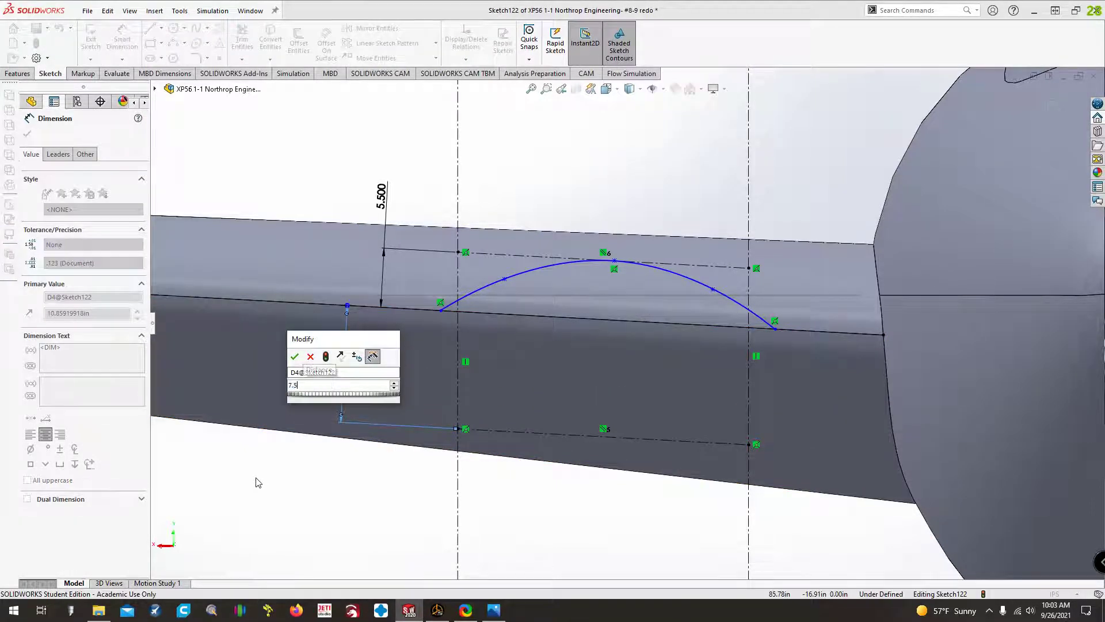
key(Return)
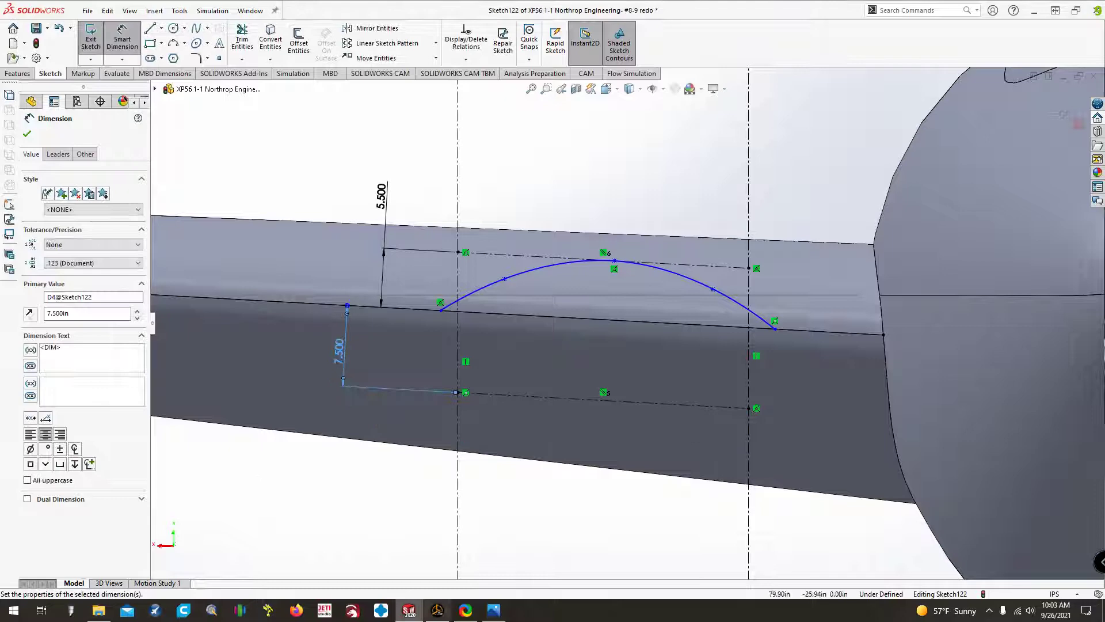
- Check the front photo and sketch a five-point lower spline between the upper spline's endpoints, with its middle point on the lower centerline
click(493, 611)
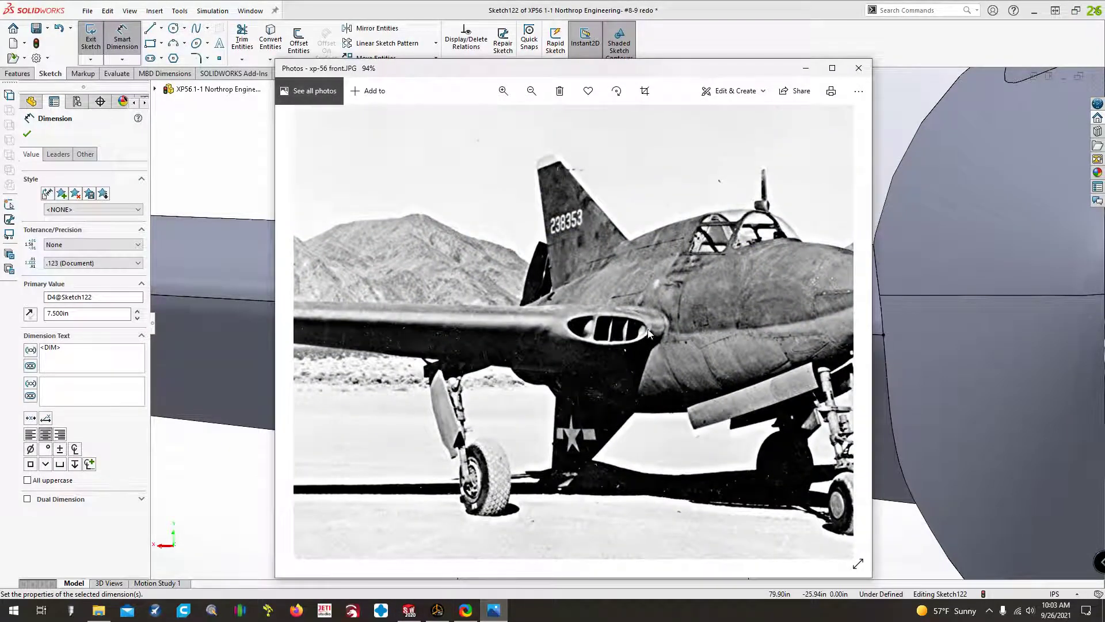
click(493, 611)
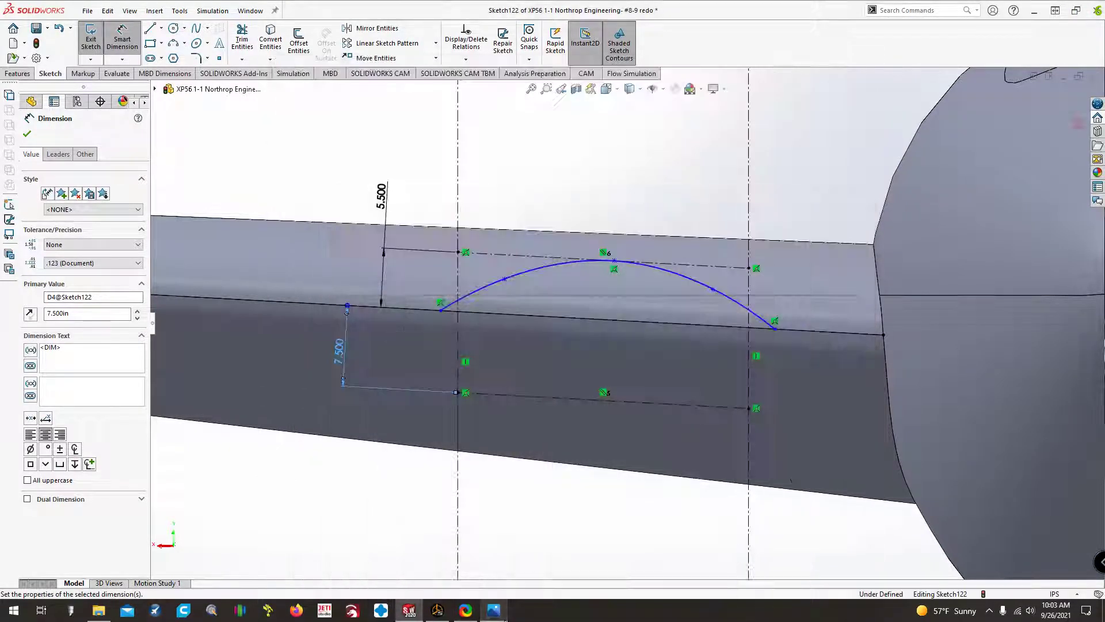
click(196, 27)
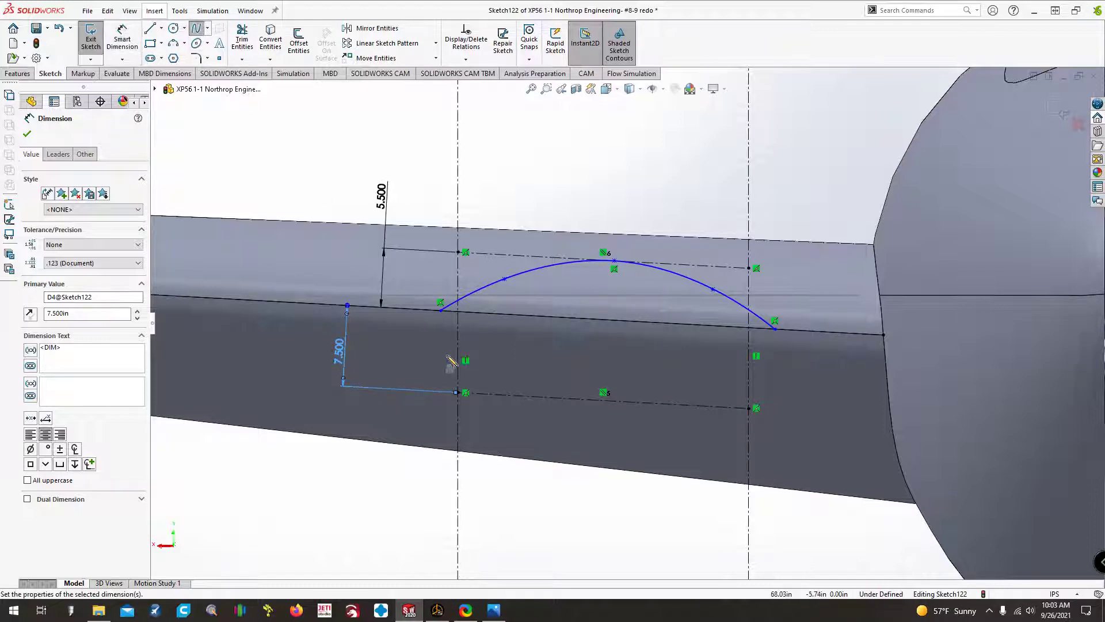
click(440, 311)
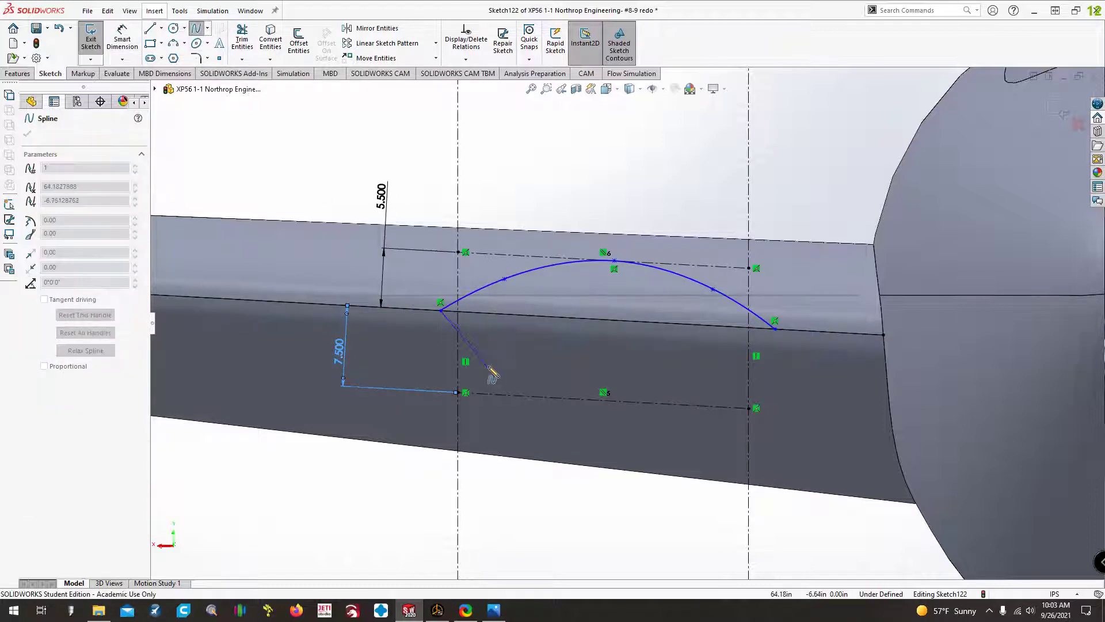
click(497, 372)
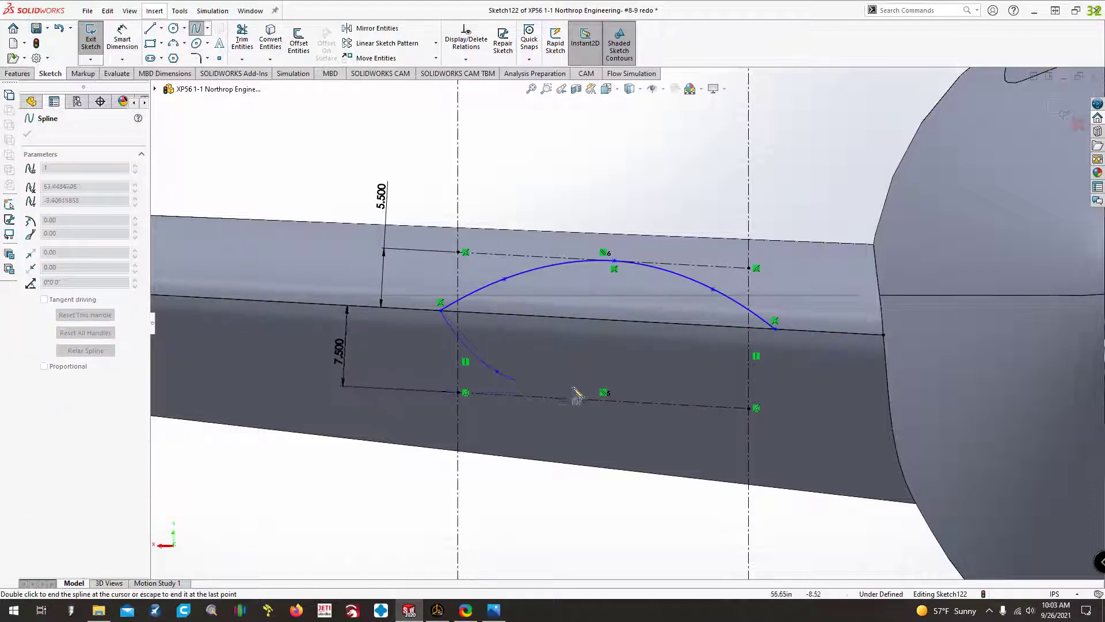
click(614, 401)
click(713, 393)
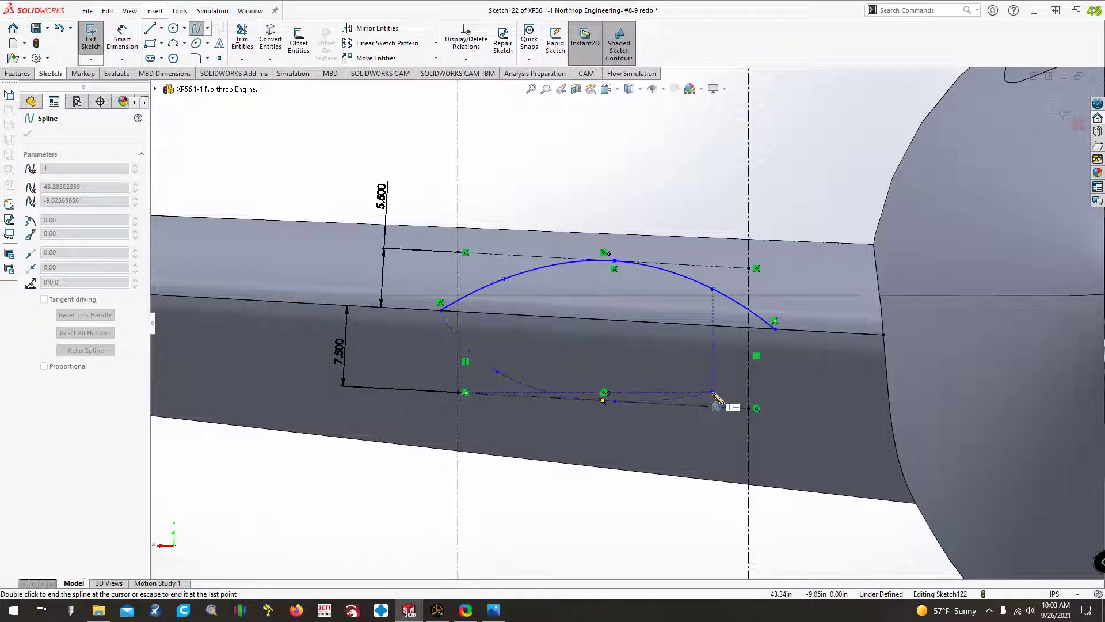
click(775, 329)
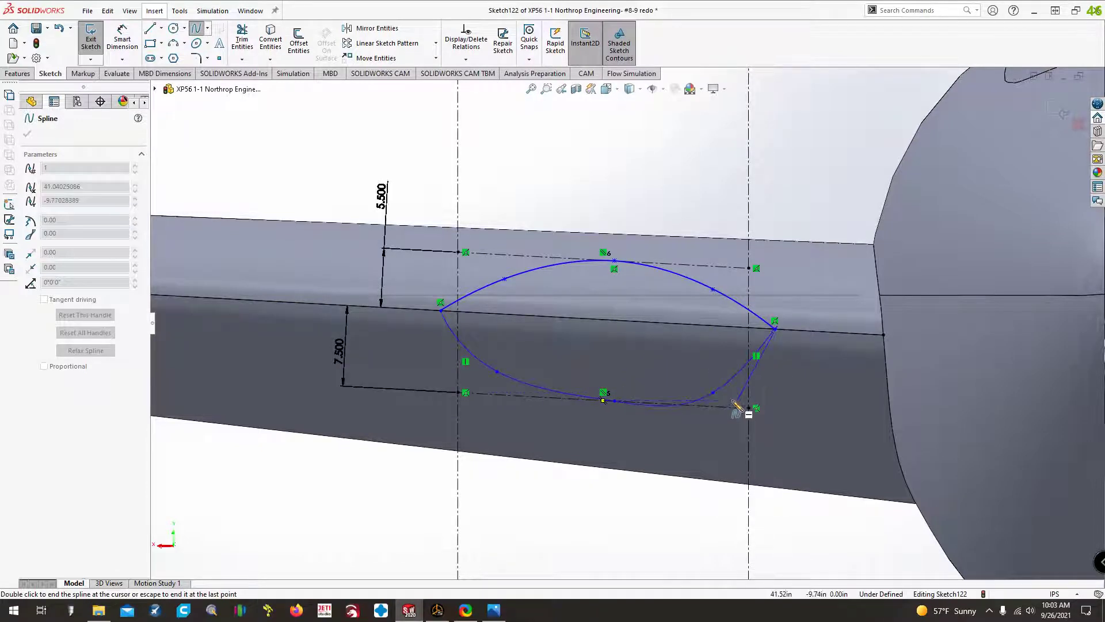
key(Escape)
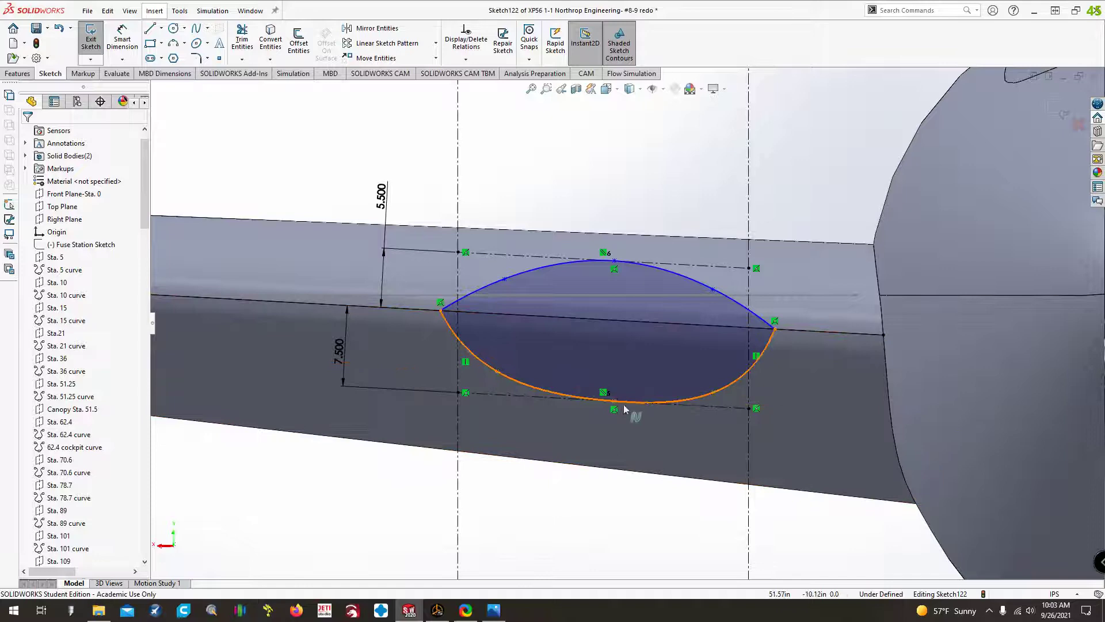
- Slide the lower spline's middle point inboard along the lower centerline to about X 51.51 in and compare the profile with the front photo
click(613, 400)
drag(607, 401, 626, 398)
click(494, 611)
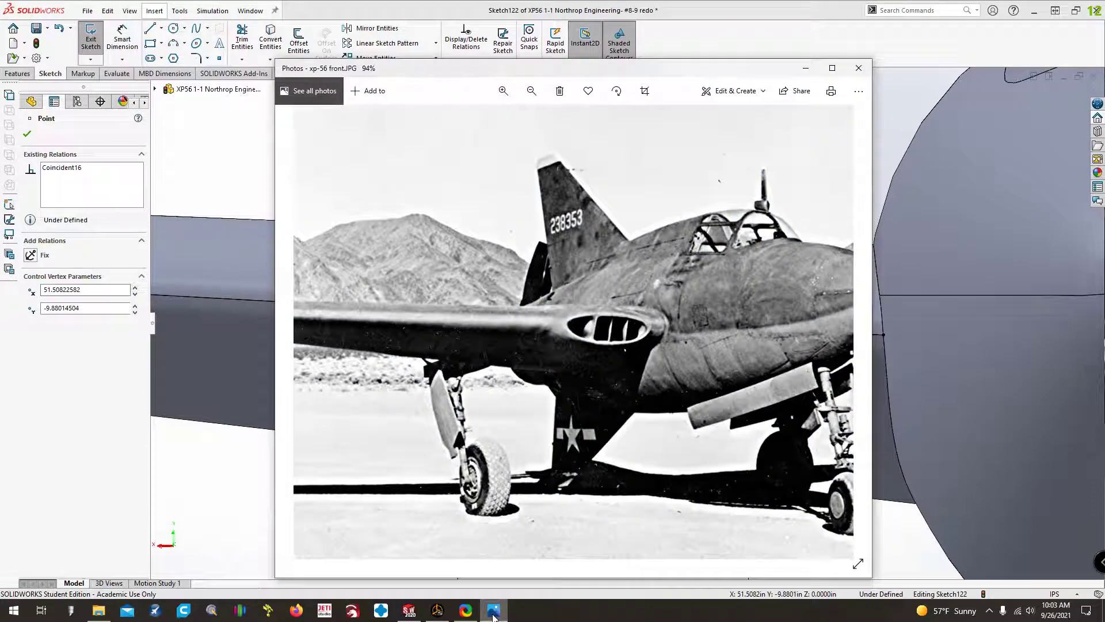
click(494, 614)
click(494, 614)
click(493, 613)
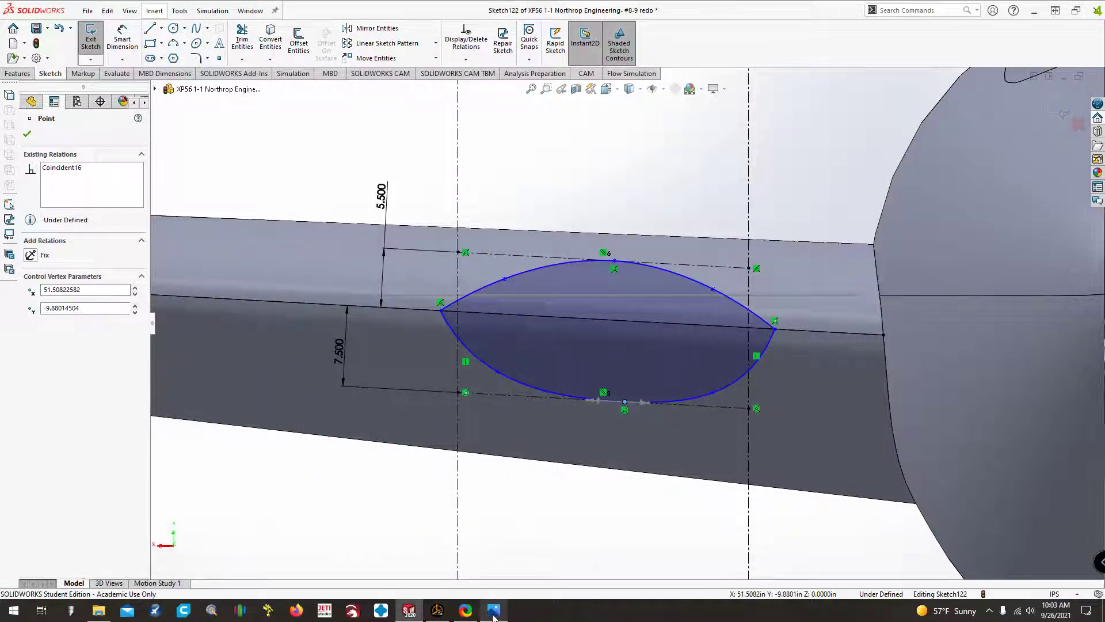
click(494, 614)
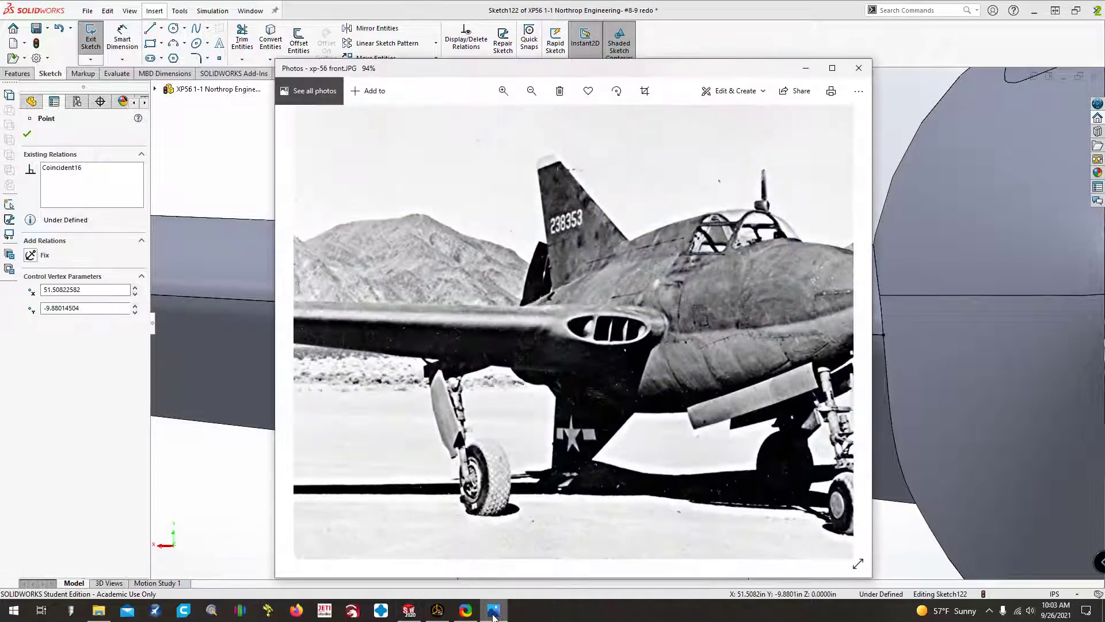
click(493, 613)
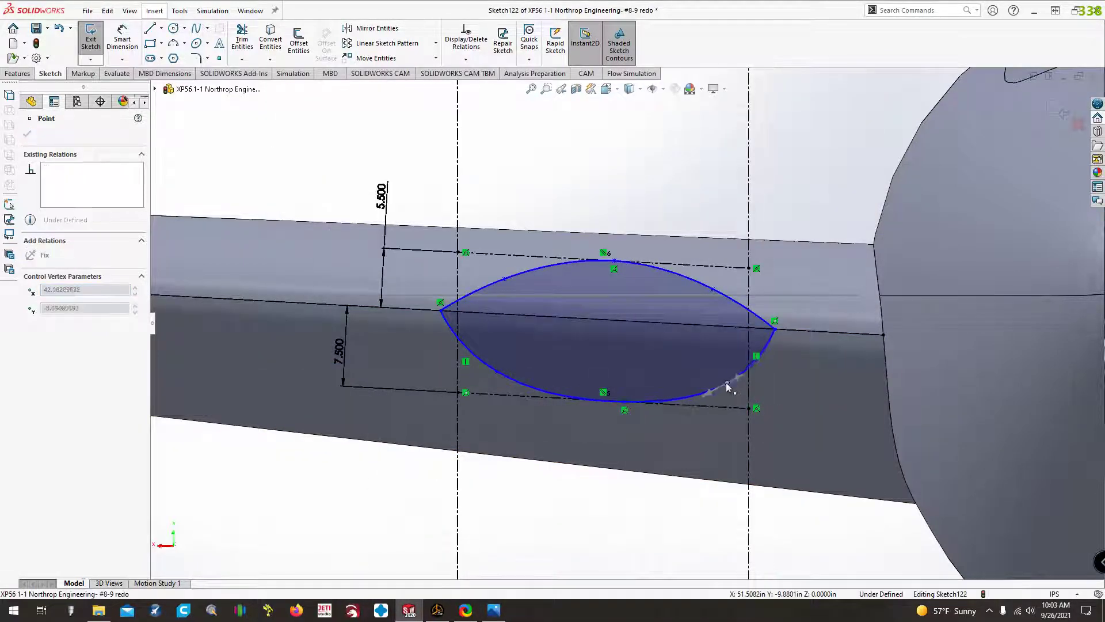
- Move the lower spline's interior points to about X 42.80, Y -7.93 in and X 65.14, Y -5.09 in, and recheck the front photo
drag(727, 383, 719, 380)
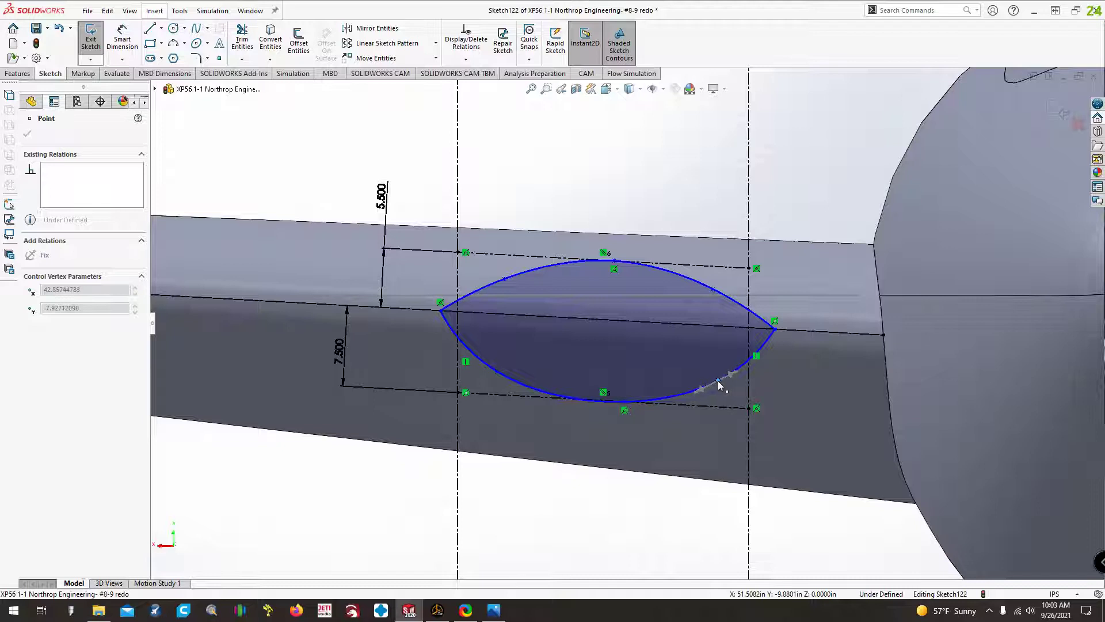
click(718, 382)
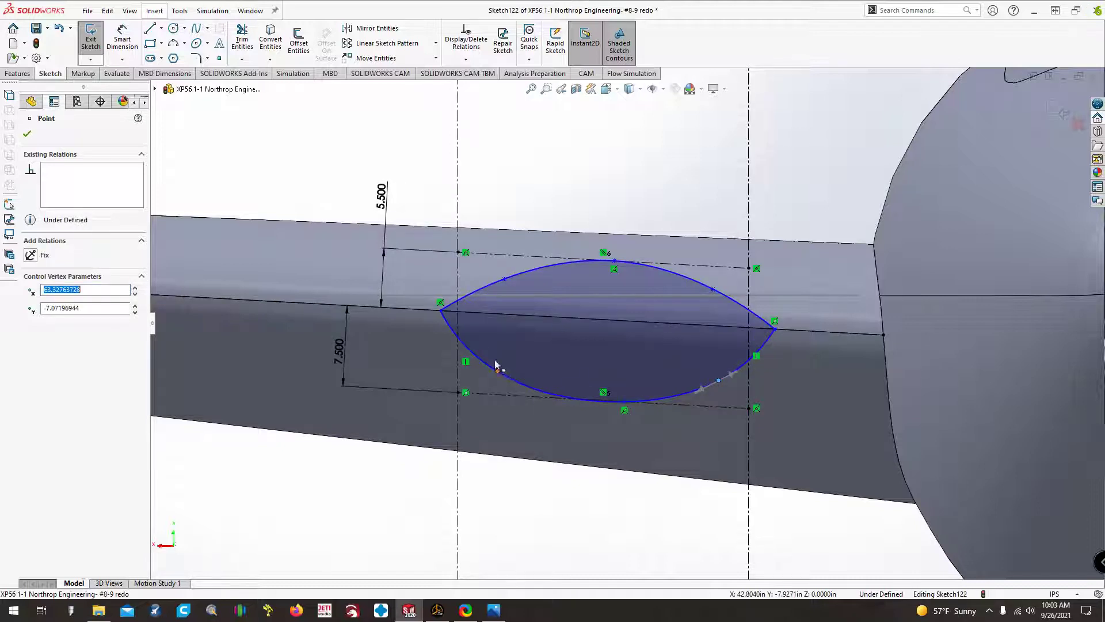
drag(496, 362, 474, 348)
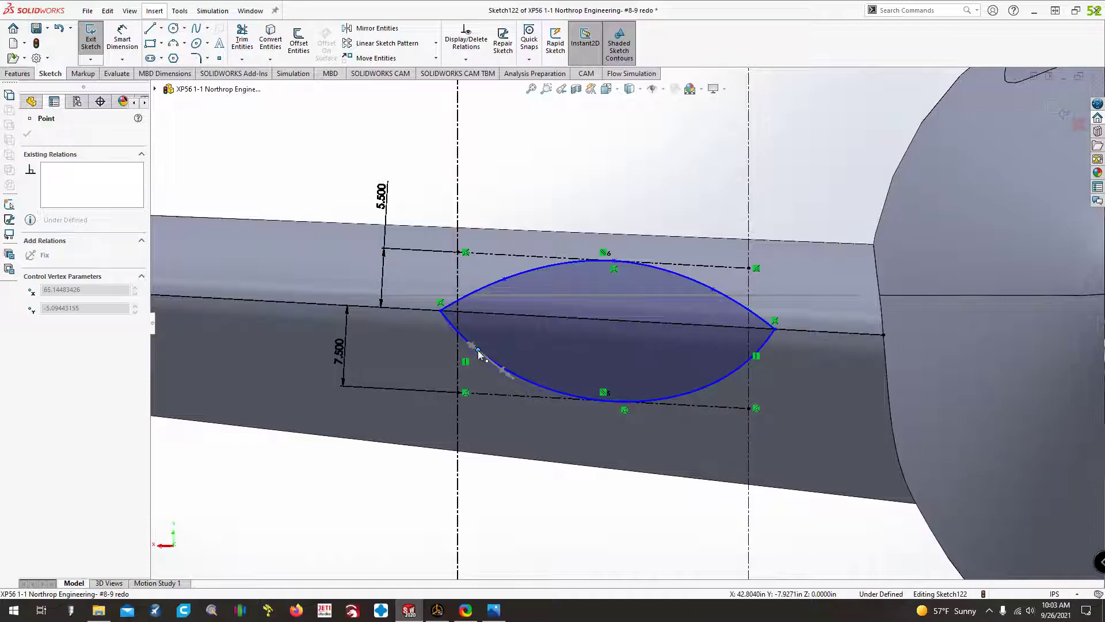
click(492, 611)
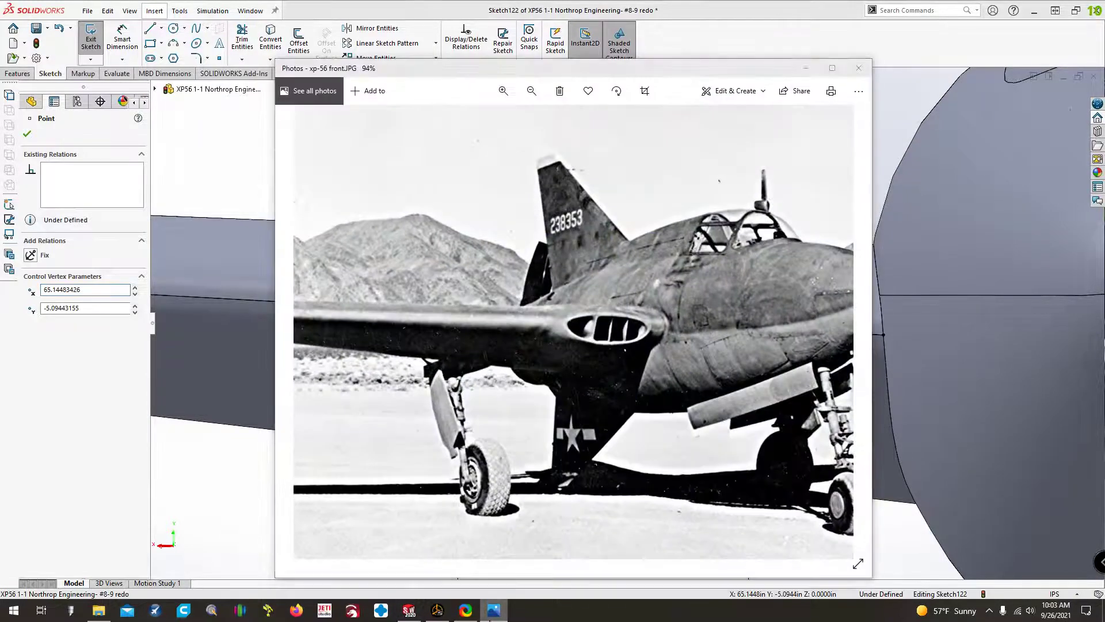
click(489, 616)
click(490, 616)
click(490, 616)
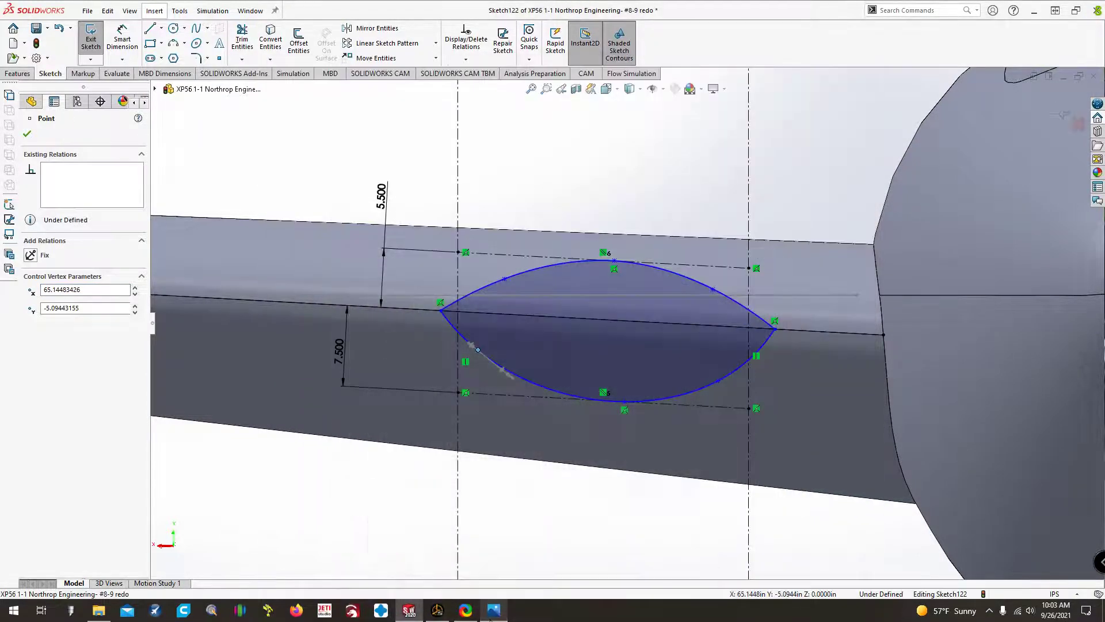
click(490, 616)
click(490, 616)
- Remove the outboard corner's coincidence with the vertical centerline and place the corner on the leading-edge line at about X 68.20 in
click(441, 311)
mouse_move(454, 310)
mouse_down()
mouse_move(476, 321)
mouse_move(427, 313)
mouse_move(449, 317)
mouse_up()
click(568, 567)
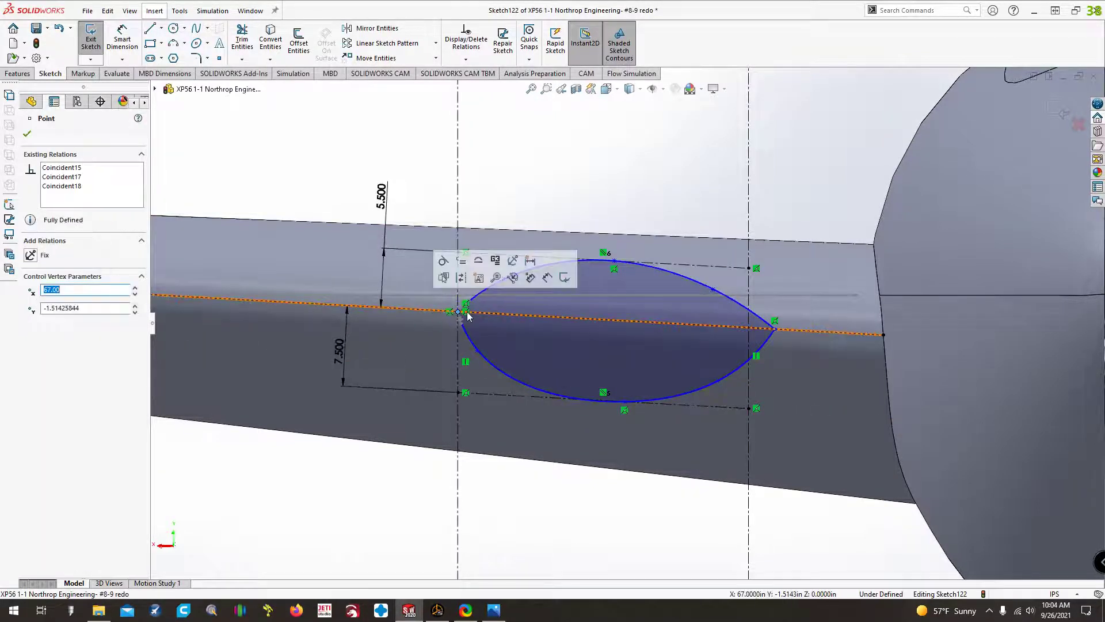
key(Delete)
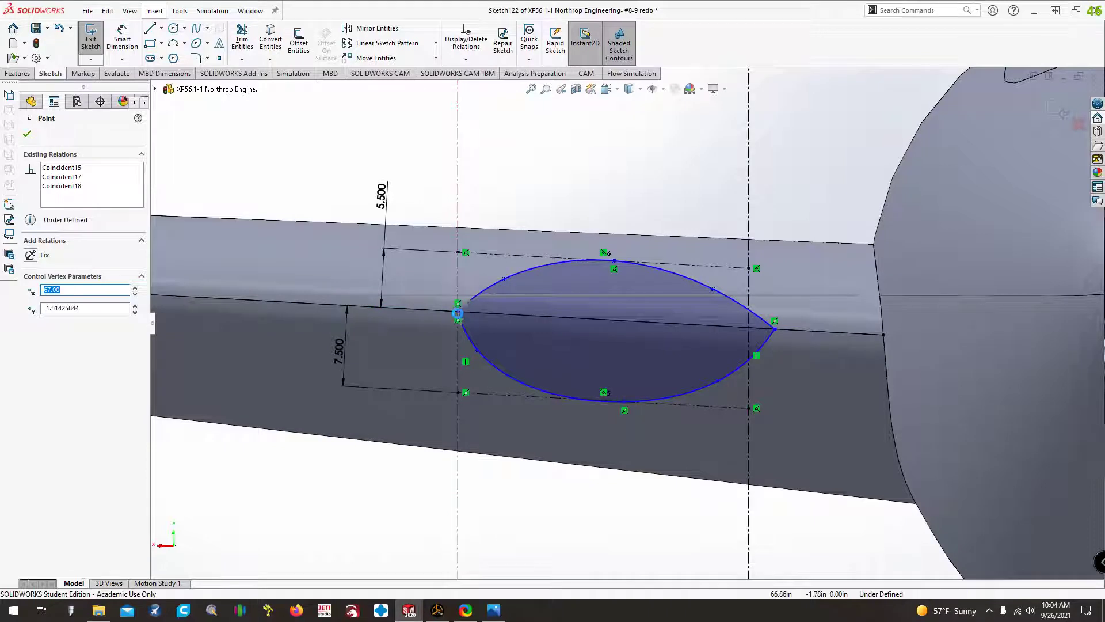
drag(458, 312, 445, 310)
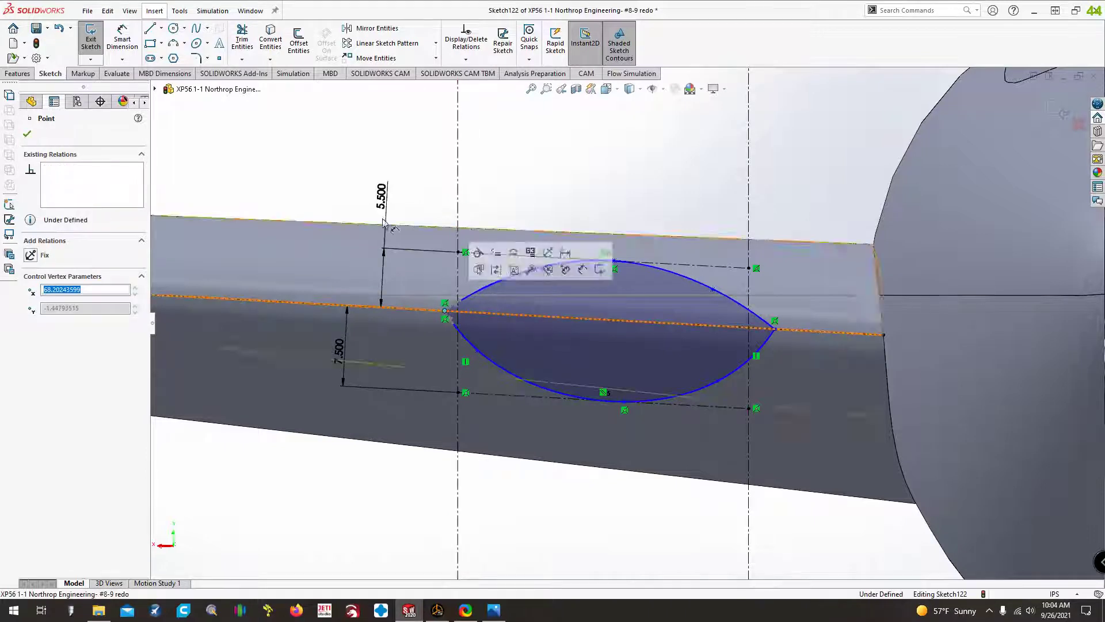
- Begin a sketch fillet on the outboard corner where the upper and lower splines meet, accepting deletion of the corner's relations
click(196, 57)
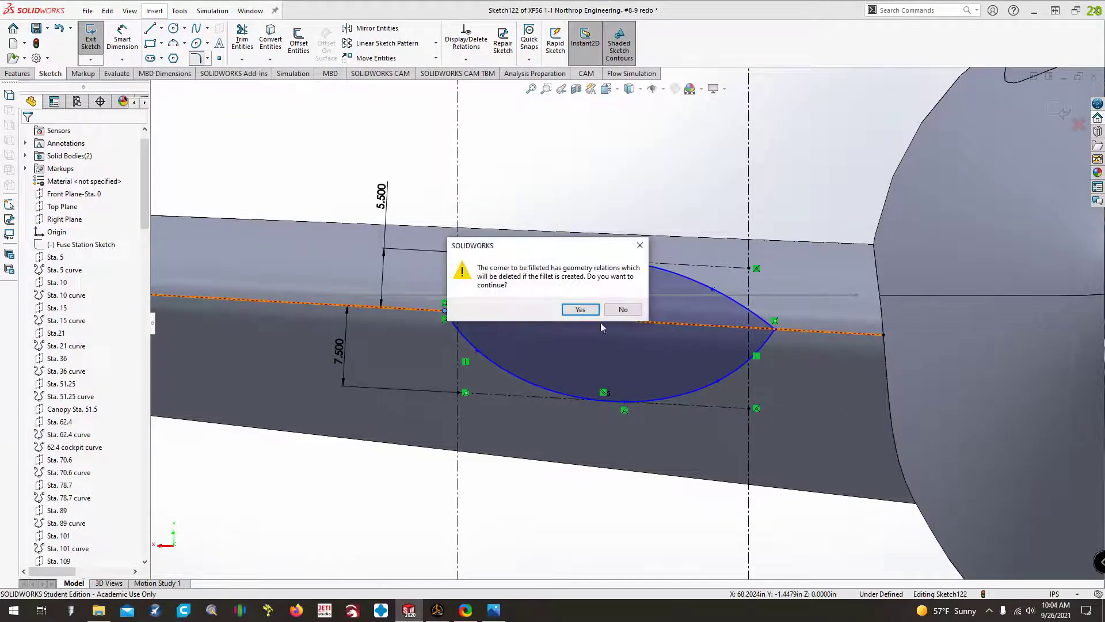
click(580, 309)
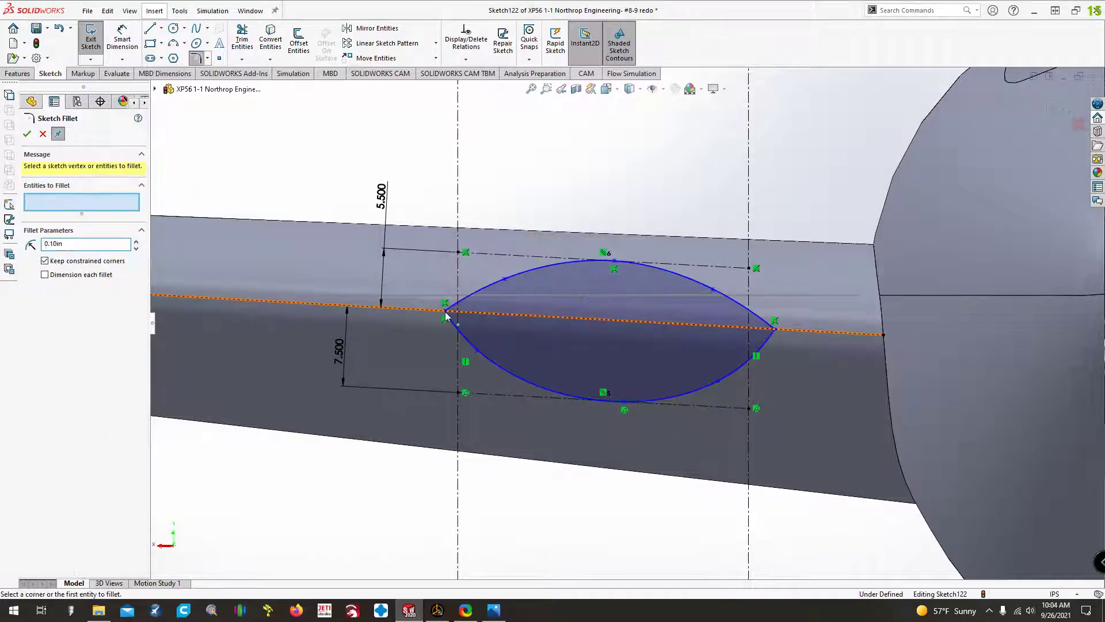
key(z)
scroll(603, 337, down, 5)
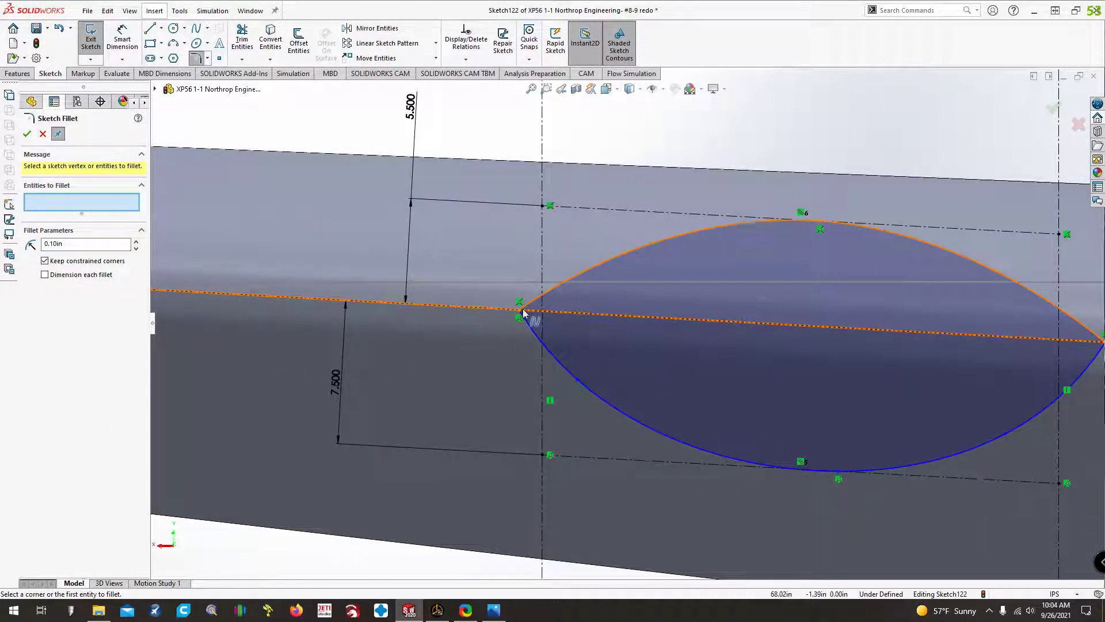
click(520, 313)
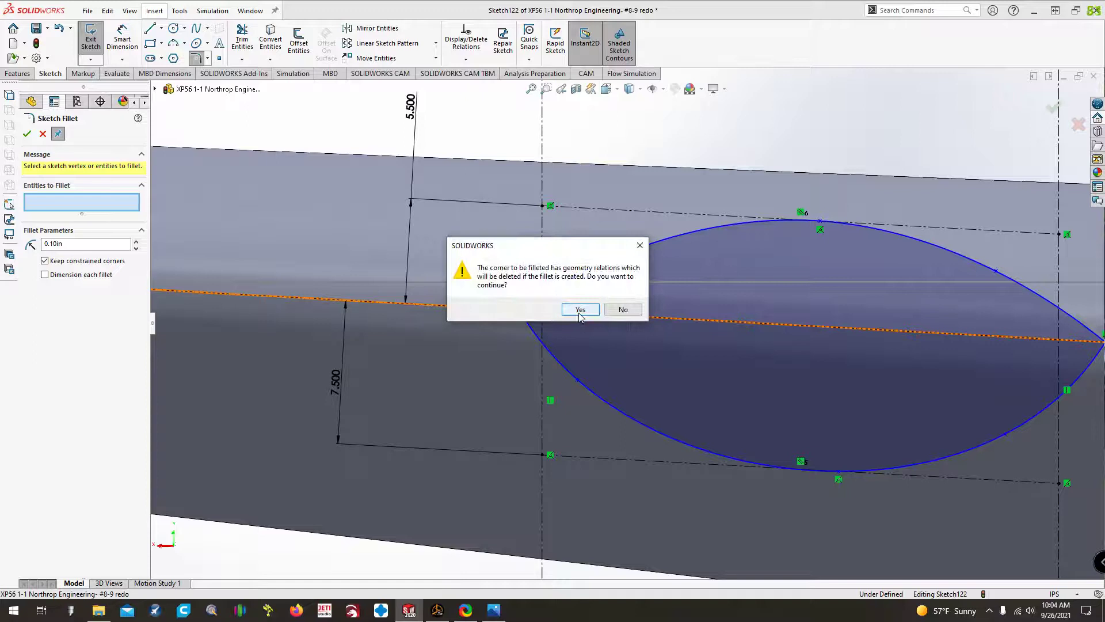
click(580, 314)
drag(276, 286, 550, 307)
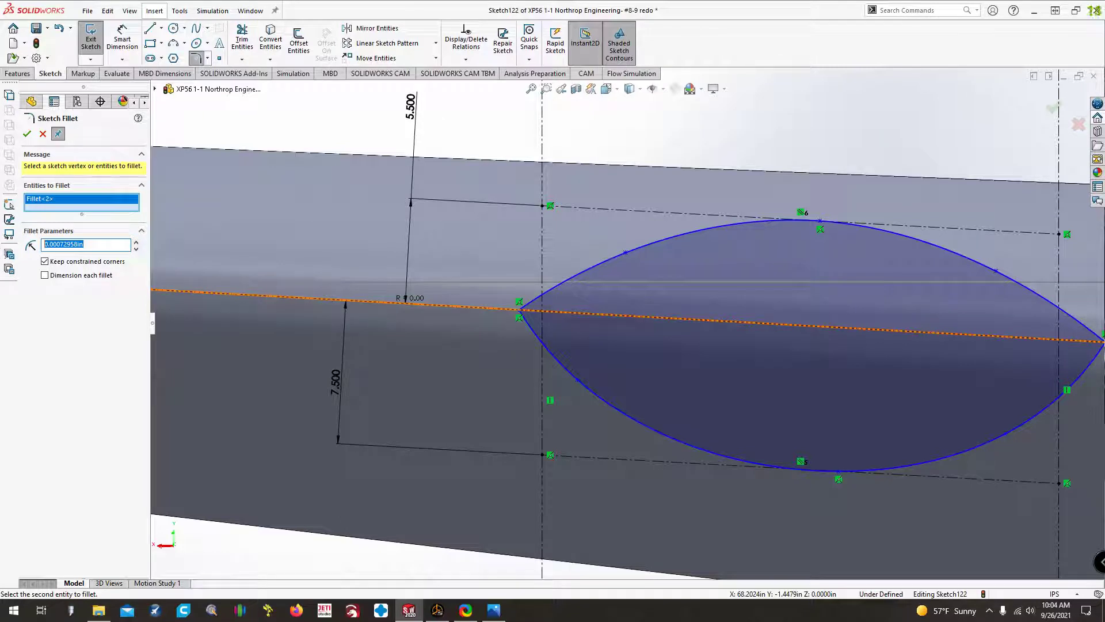
- Try larger radii up to about 2.78 in for the outboard corner fillet and compare the shape with the front photo
click(136, 243)
click(137, 242)
click(137, 242)
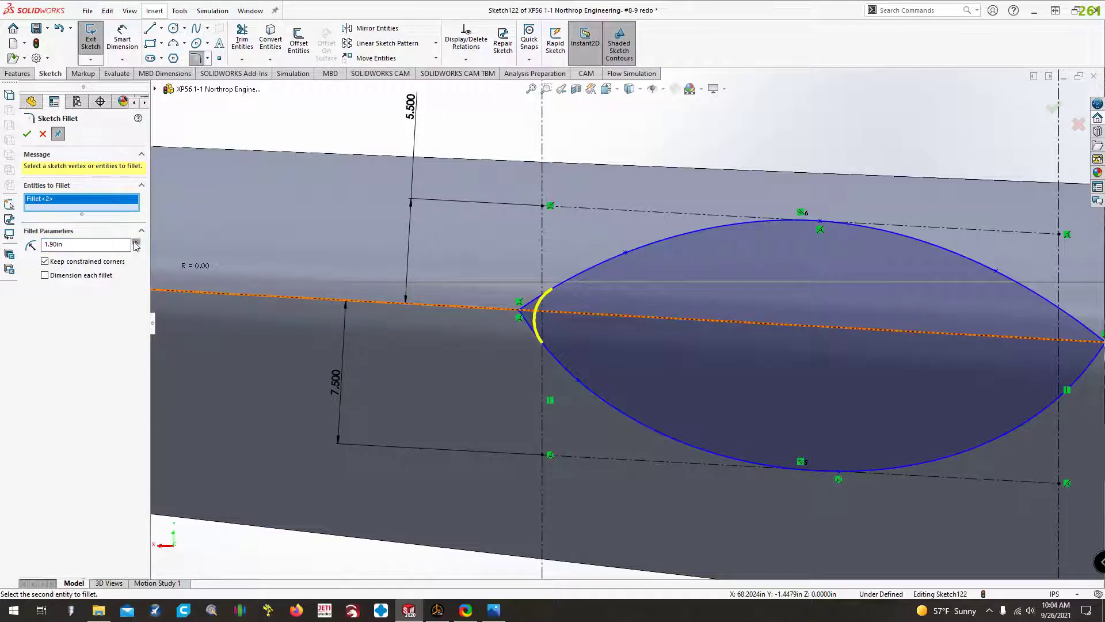
click(137, 242)
click(136, 243)
click(137, 242)
click(136, 242)
click(137, 242)
click(137, 243)
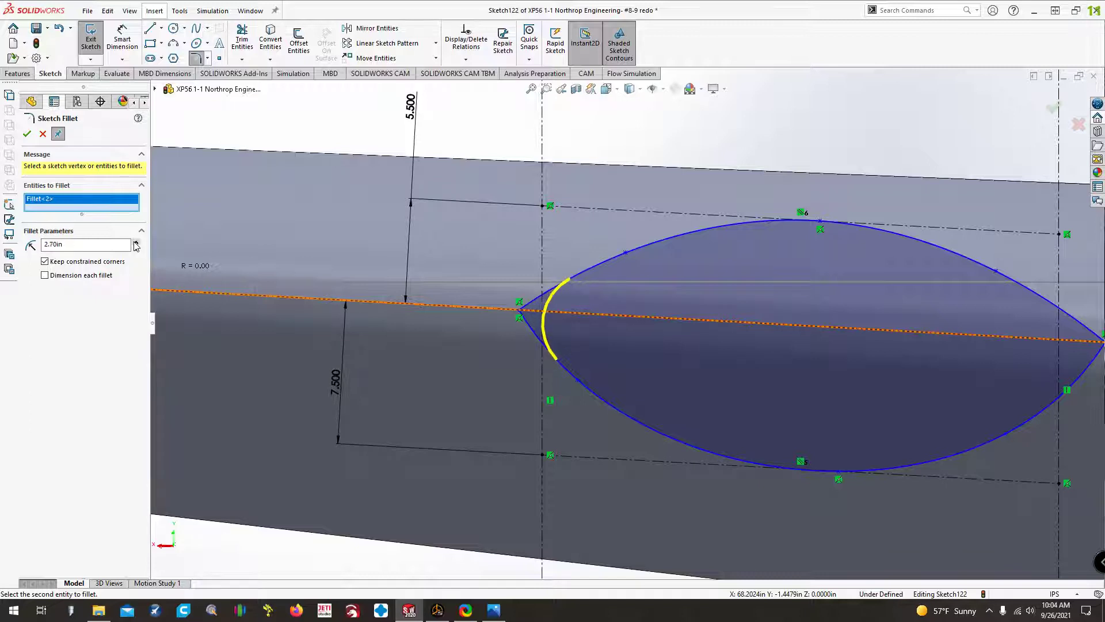
click(135, 248)
mouse_move(545, 312)
mouse_down()
mouse_move(586, 285)
mouse_move(544, 311)
mouse_up()
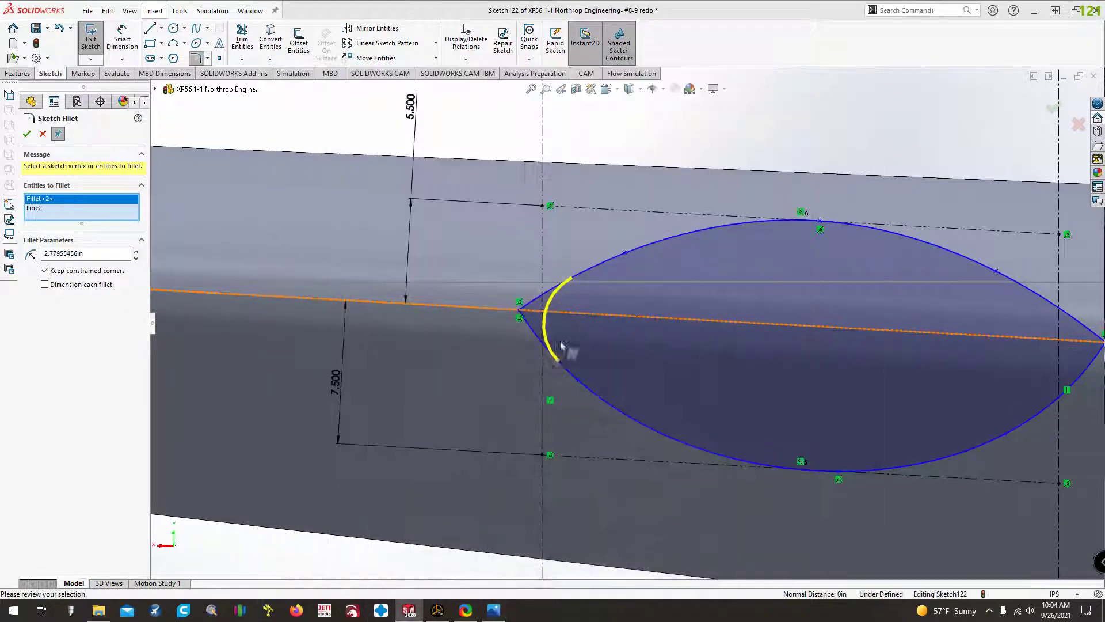
click(493, 609)
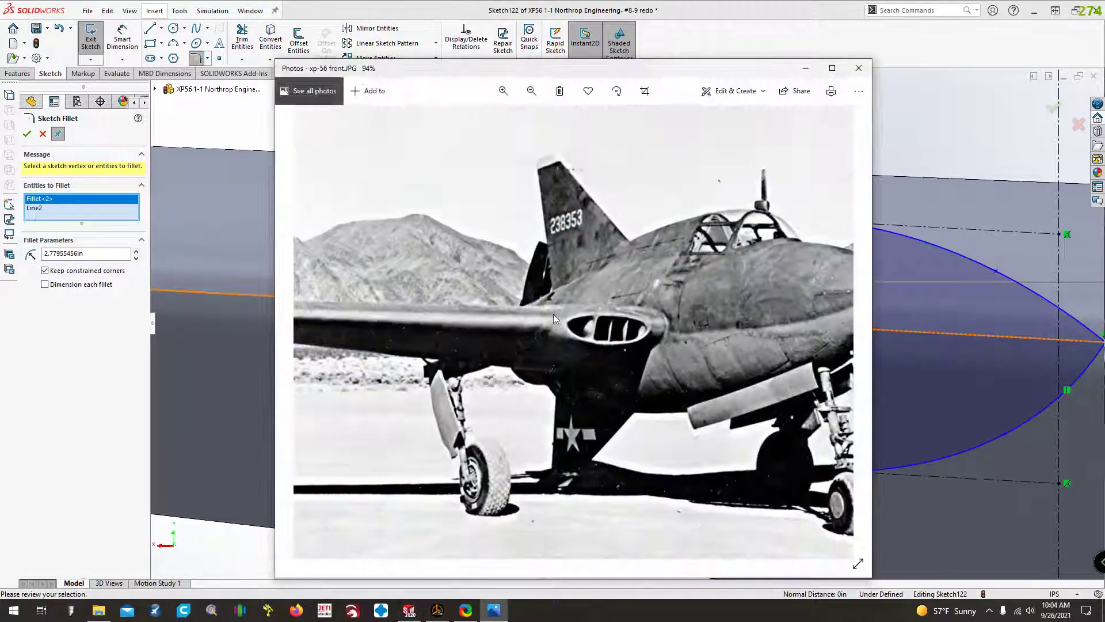
click(491, 609)
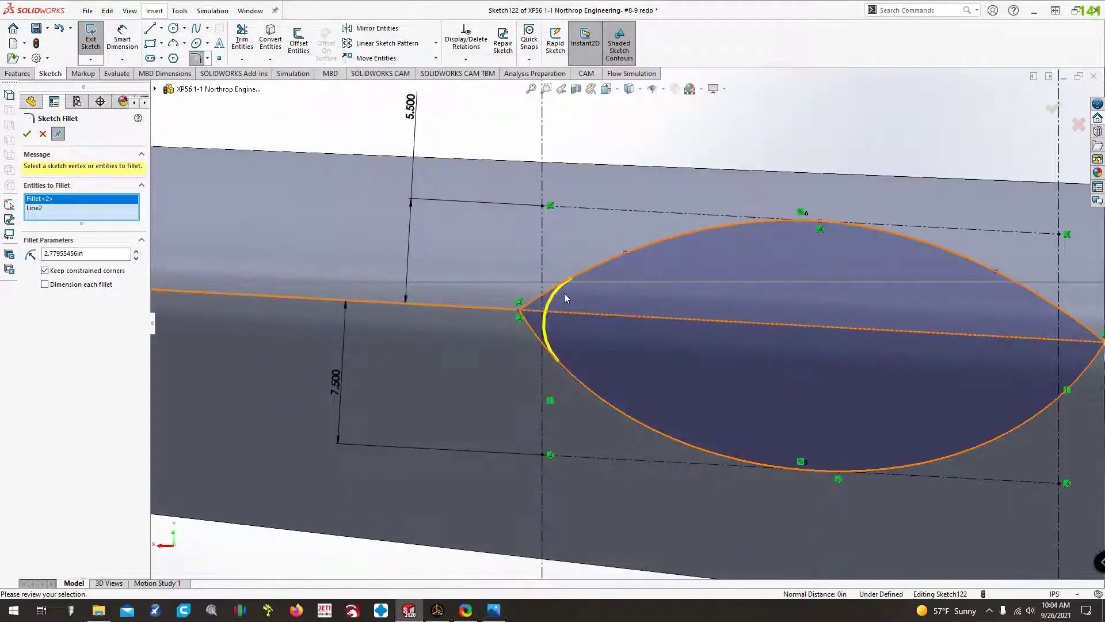
- Try a 1.5 in radius for the outboard corner fillet and check it against the front photo
drag(110, 253, 2, 266)
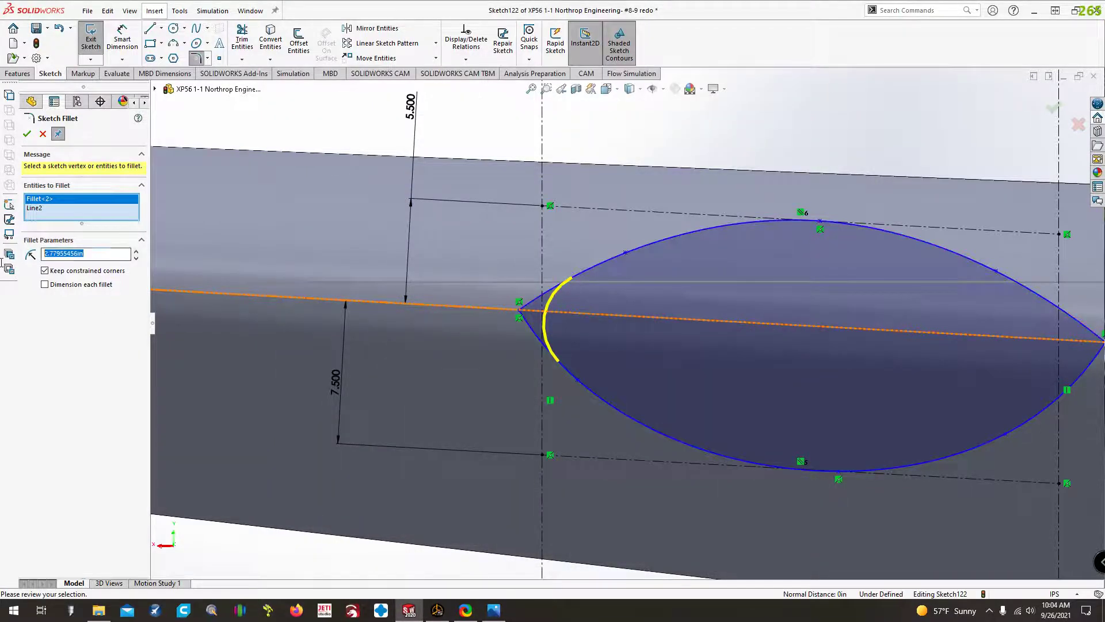
text(1.5)
key(Return)
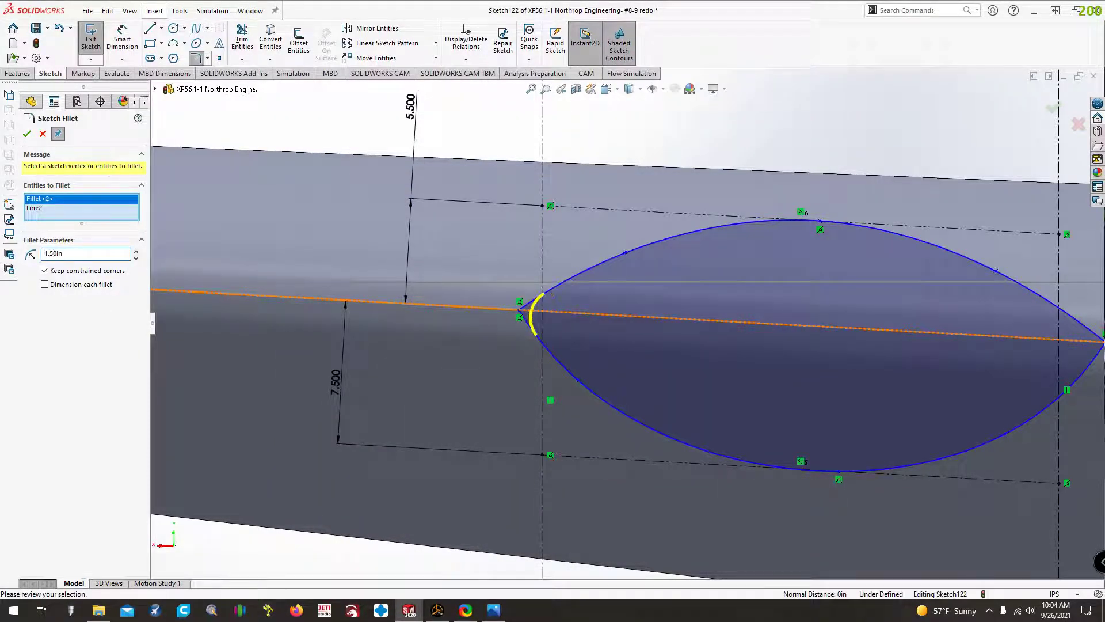
click(495, 613)
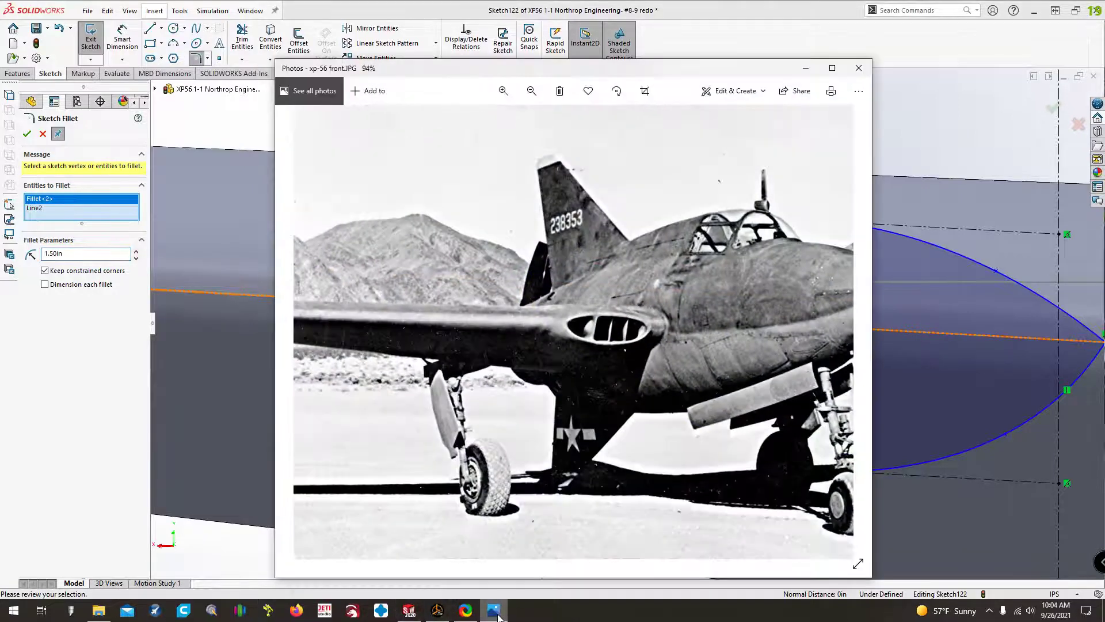
click(496, 613)
click(496, 614)
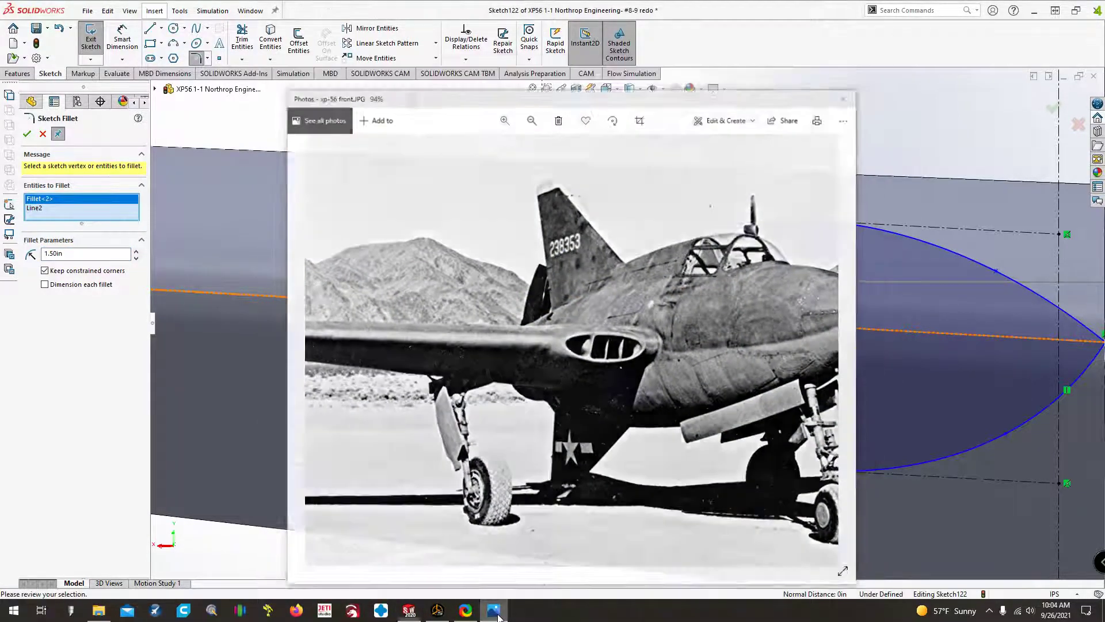
click(496, 614)
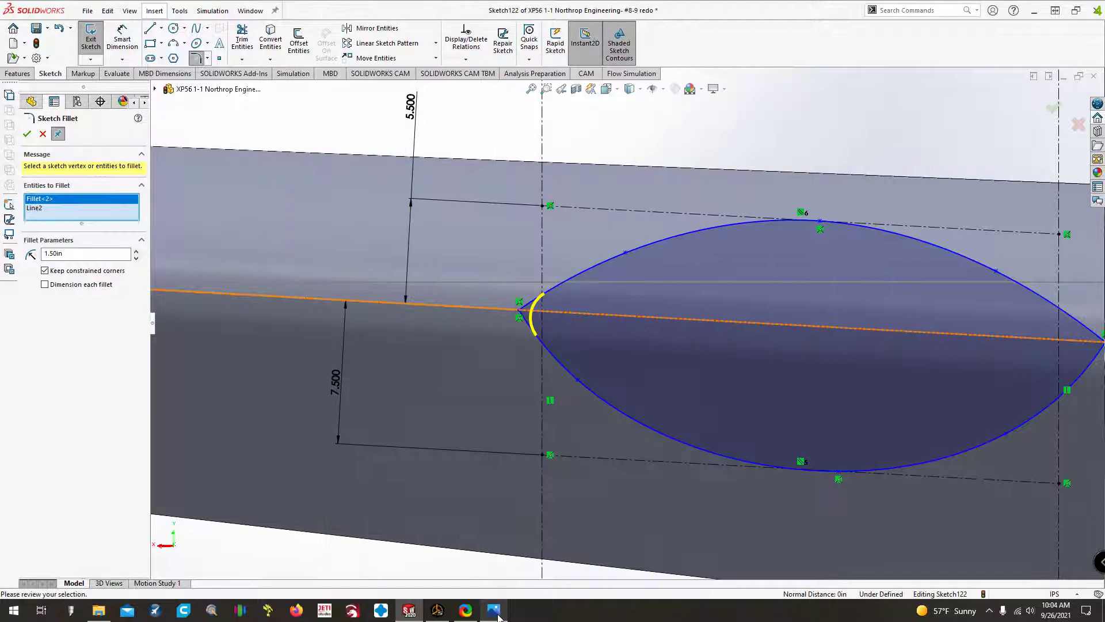
key(ctrl+Left)
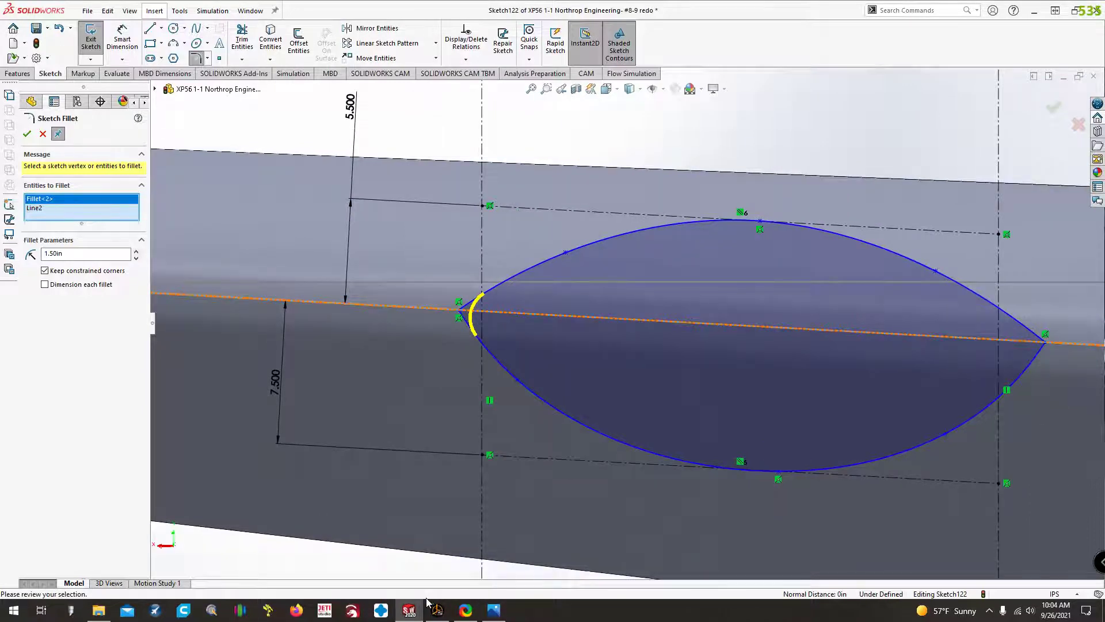
click(497, 614)
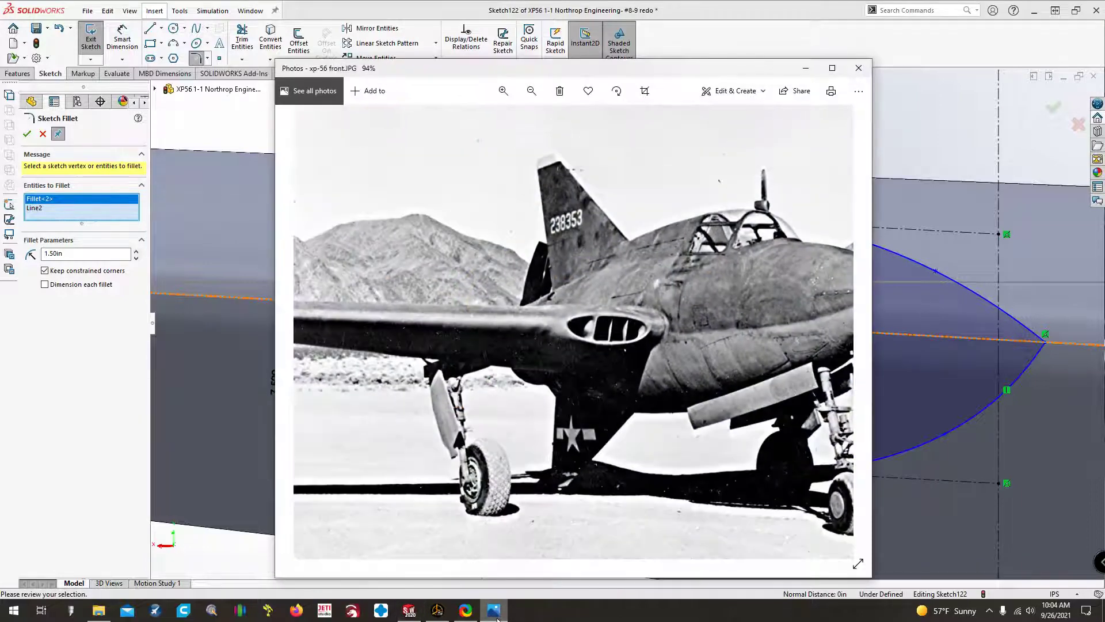
click(497, 614)
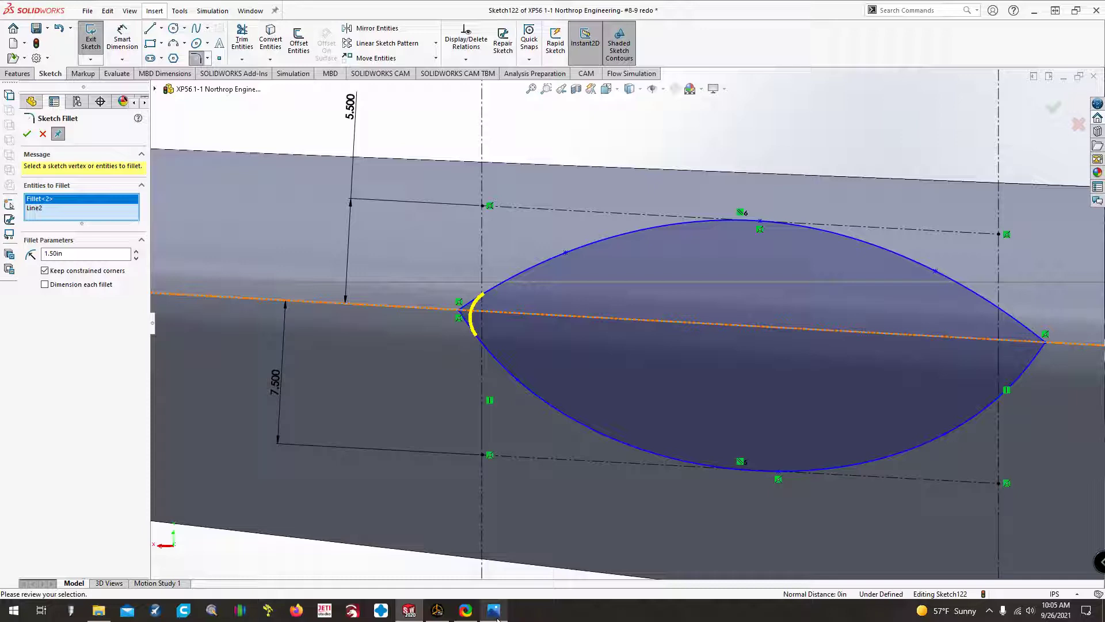
- Recheck the front photo and fillet the outboard corner with a 0.75 in radius
click(497, 617)
click(496, 618)
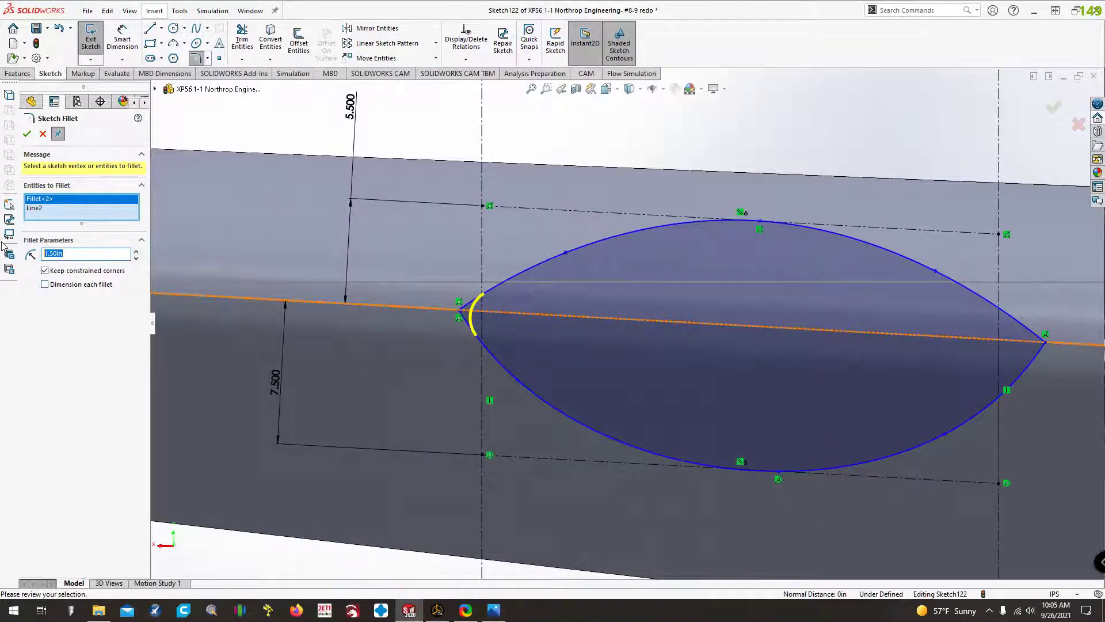
key(Return)
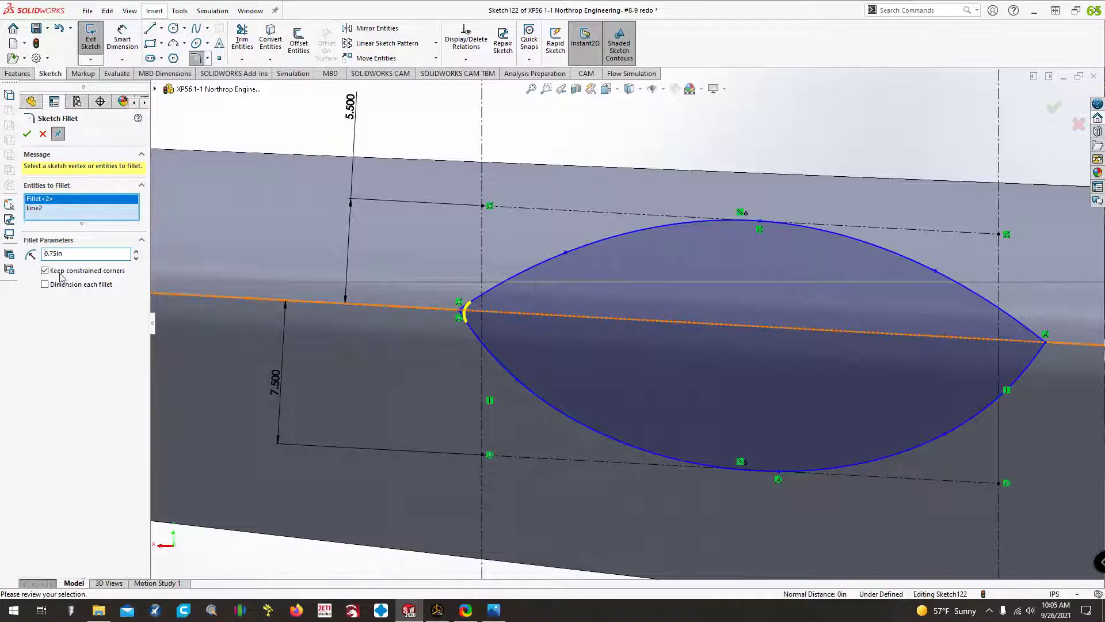
click(27, 134)
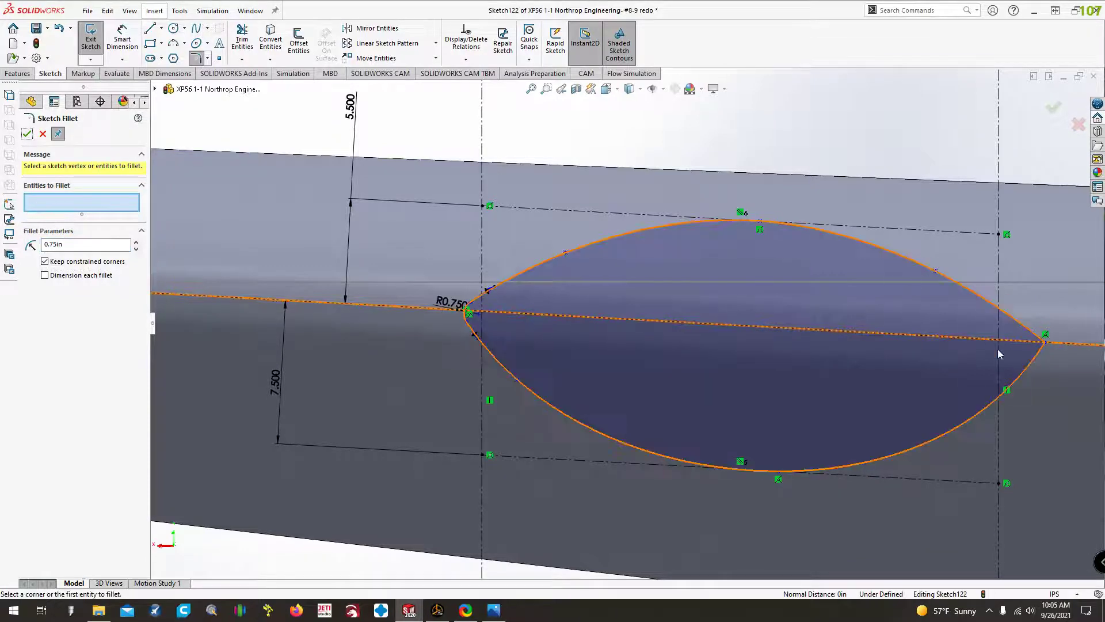
- Fillet the inboard corner of the two splines with a 2 in radius, checking the rounding against the front photo
click(1045, 344)
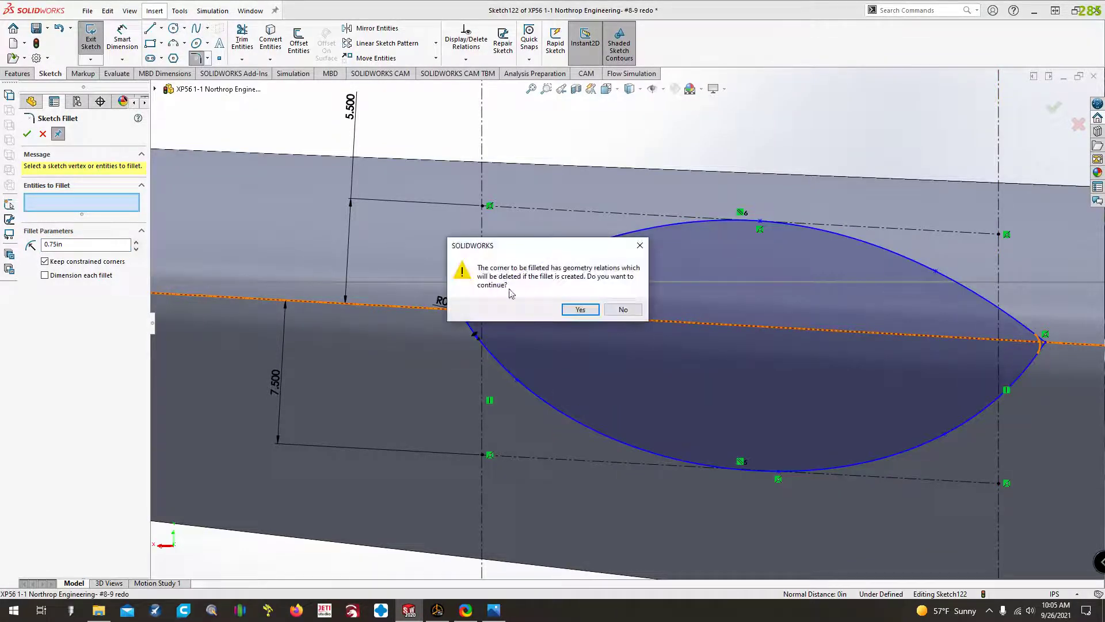
click(580, 310)
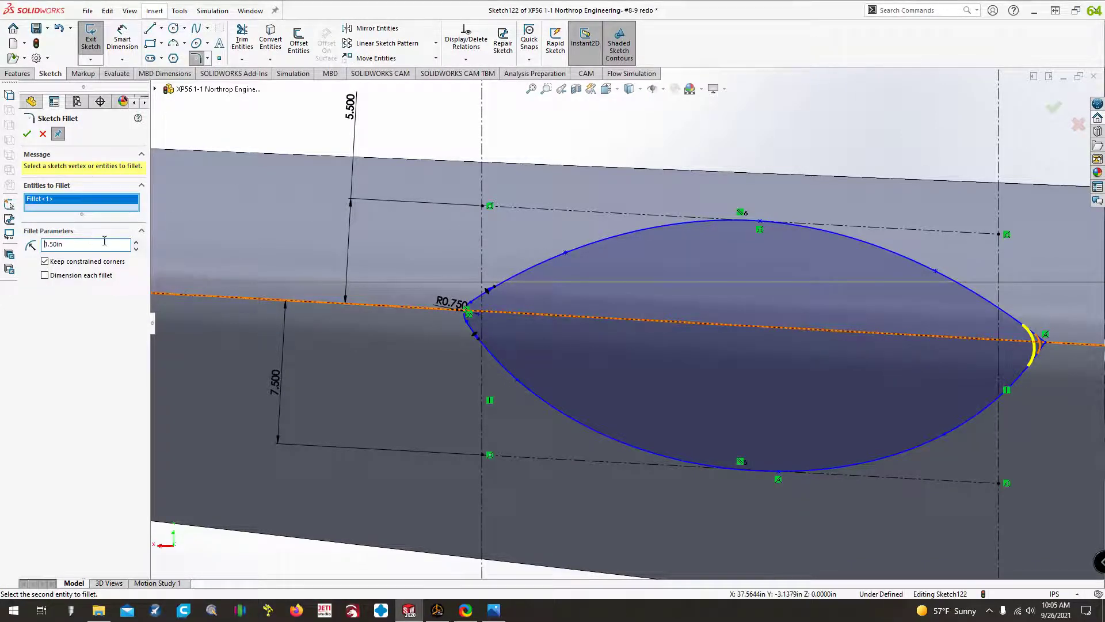
text(2)
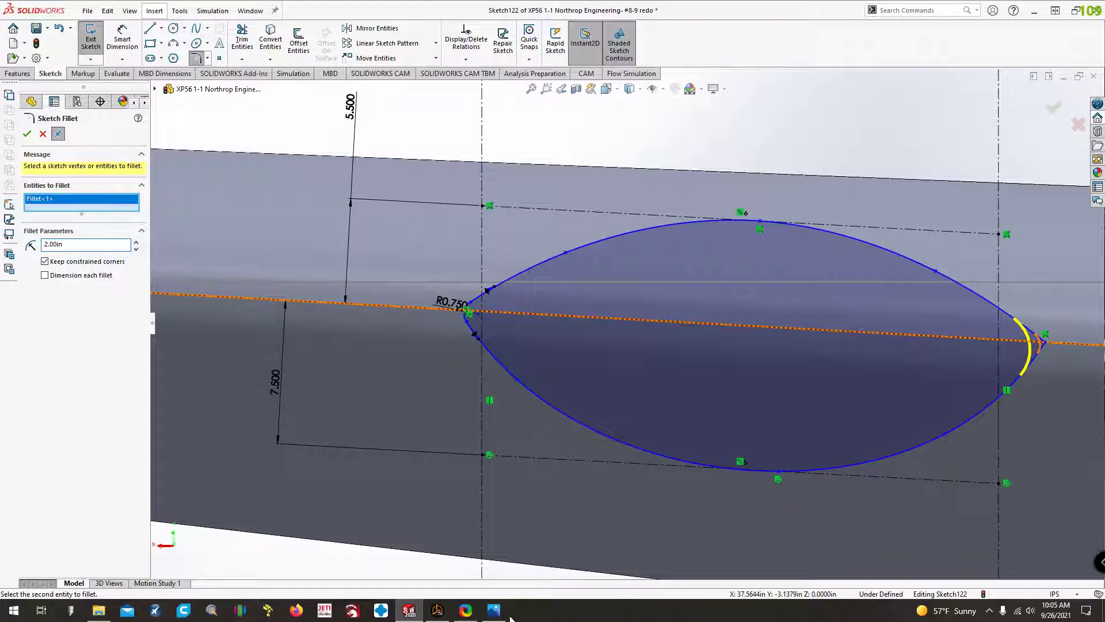
click(503, 614)
click(502, 613)
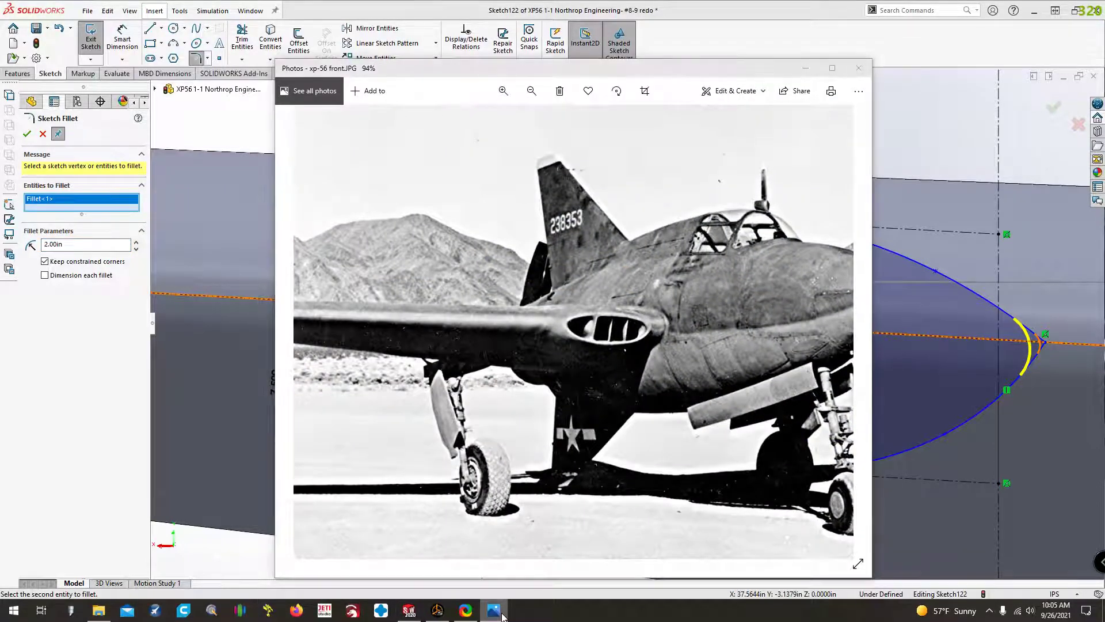
click(502, 613)
click(502, 614)
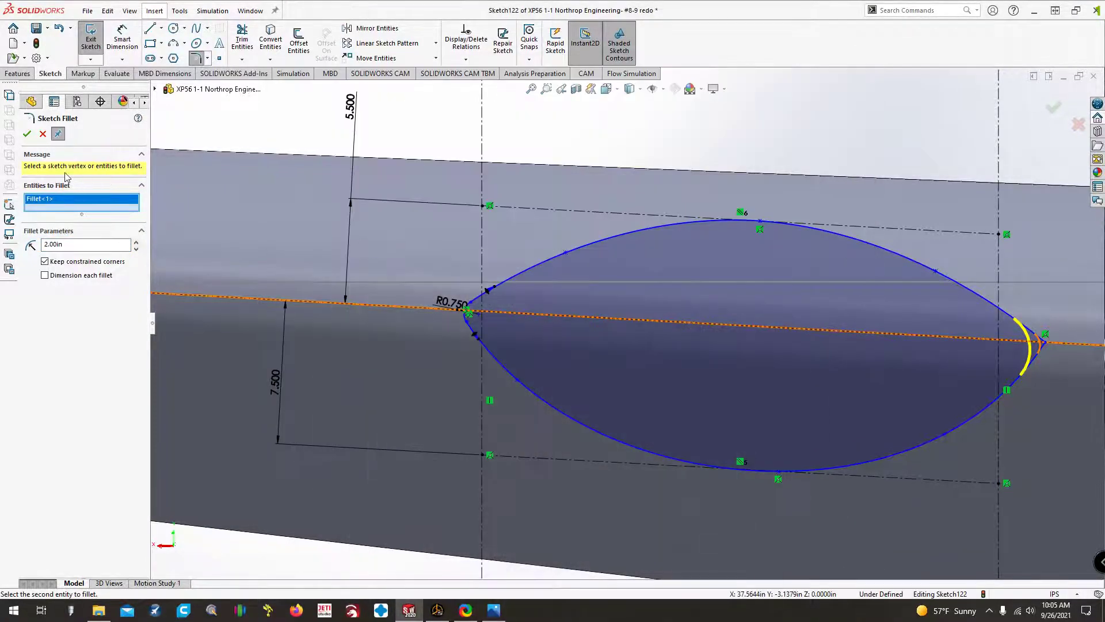
click(27, 136)
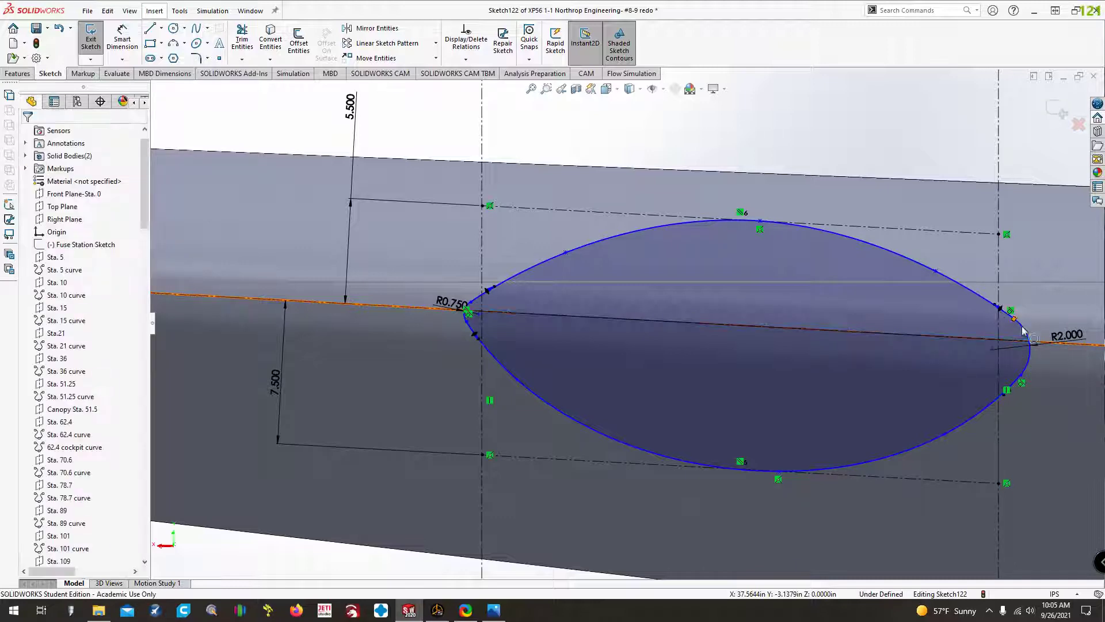
- Move the inboard fillet arc outboard so its midpoint lies at about X 39.86, Y -3.47 in by the inboard vertical centerline
mouse_move(1032, 351)
mouse_down()
mouse_move(1013, 352)
mouse_move(1027, 348)
mouse_up()
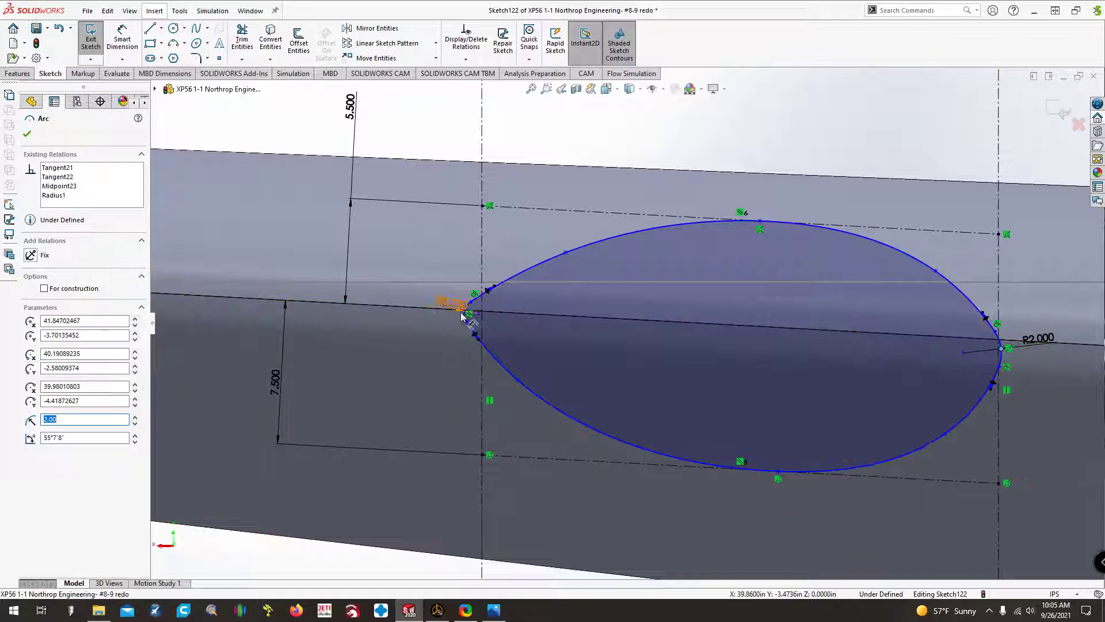
scroll(465, 316, up, 3)
key(Escape)
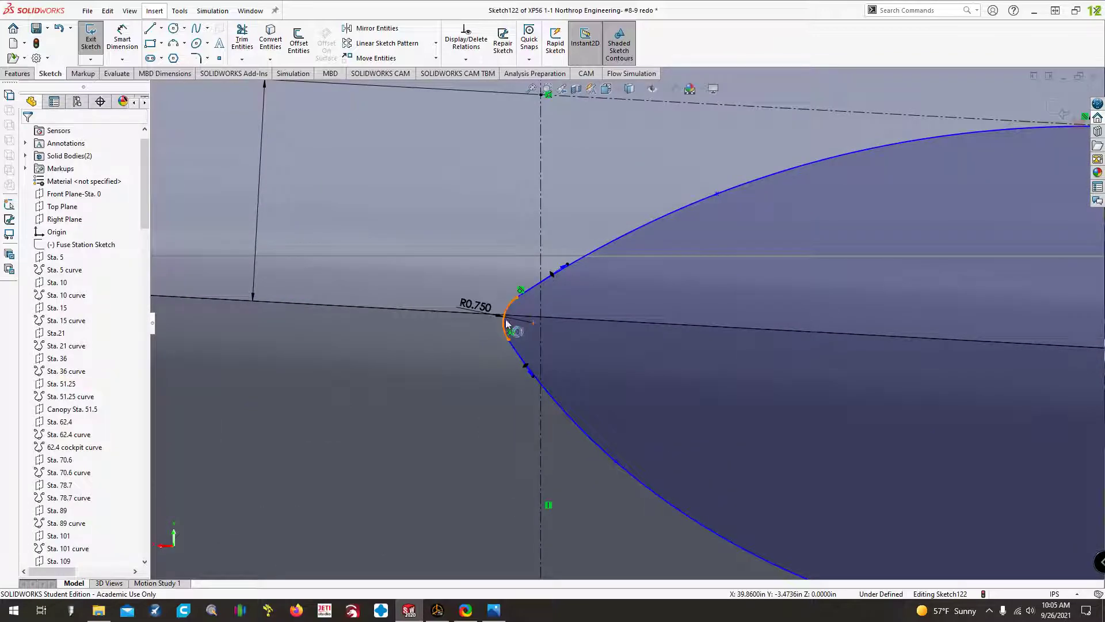
- Place the center of the outboard fillet arc on the leading-edge line at about X 66.29, Y -1.55 in
click(506, 322)
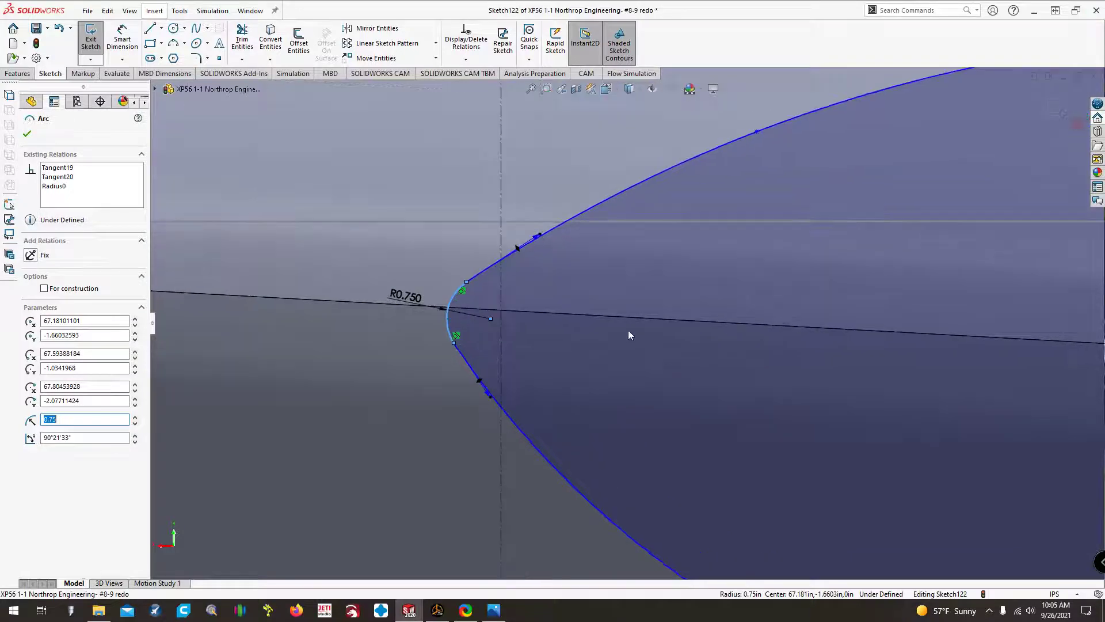
scroll(627, 330, down, 3)
key(Escape)
click(555, 326)
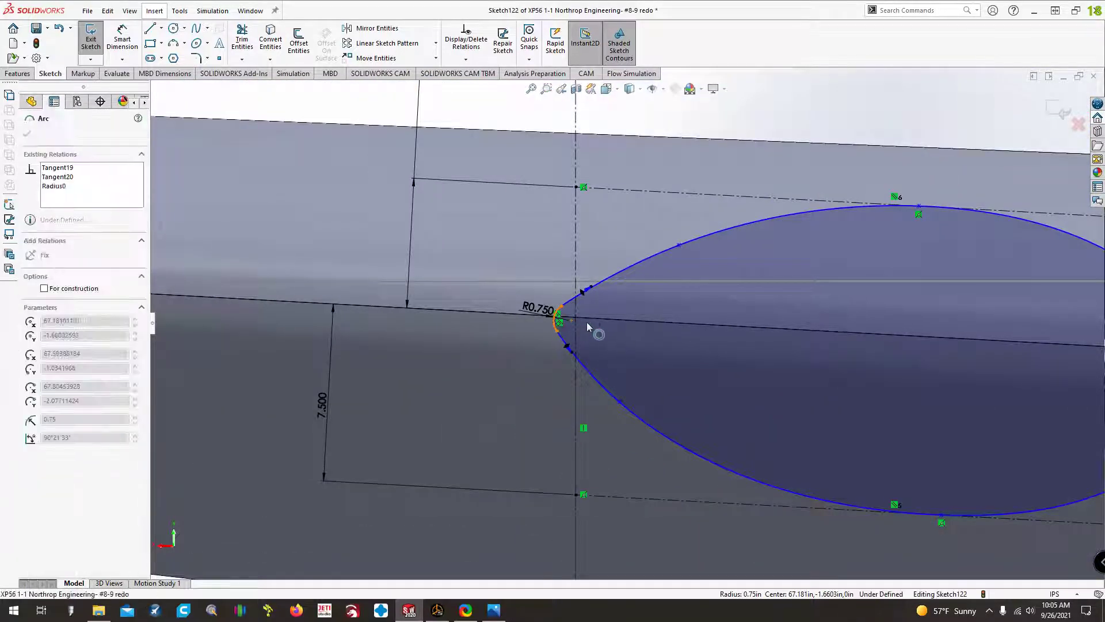
click(571, 320)
mouse_move(572, 320)
mouse_down()
mouse_move(627, 322)
mouse_move(594, 329)
mouse_move(592, 318)
mouse_up()
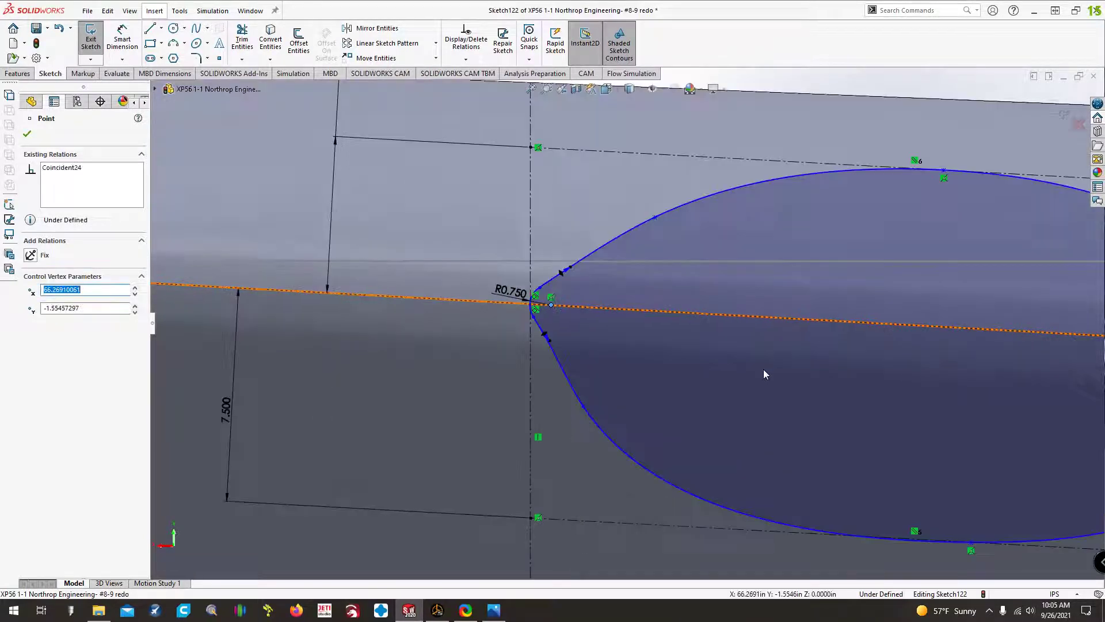
- Reshape the lower spline by moving its outboard interior point and placing its inboard interior point at about X 43.53, Y -7.77 in
scroll(763, 373, up, 2)
click(596, 381)
drag(598, 384, 633, 395)
mouse_move(1037, 437)
mouse_down()
mouse_move(1011, 431)
mouse_move(1023, 438)
mouse_up()
ctrl+middle_drag(1022, 438, 907, 436)
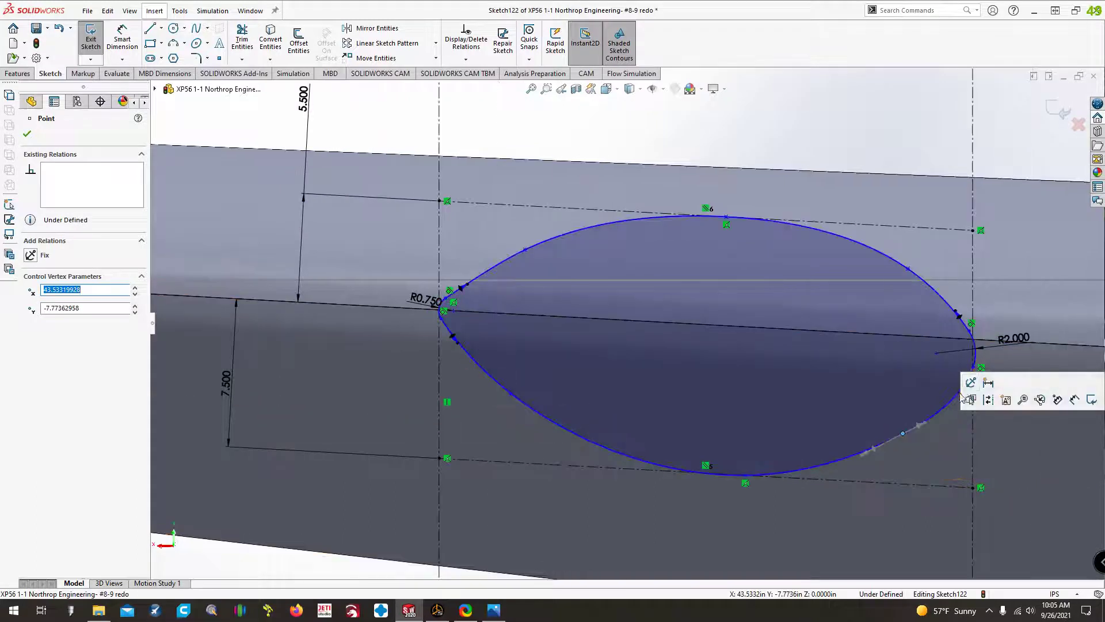
- Move the lower end point of the inboard fillet arc to about X 40.19, Y -4.89 in
click(971, 369)
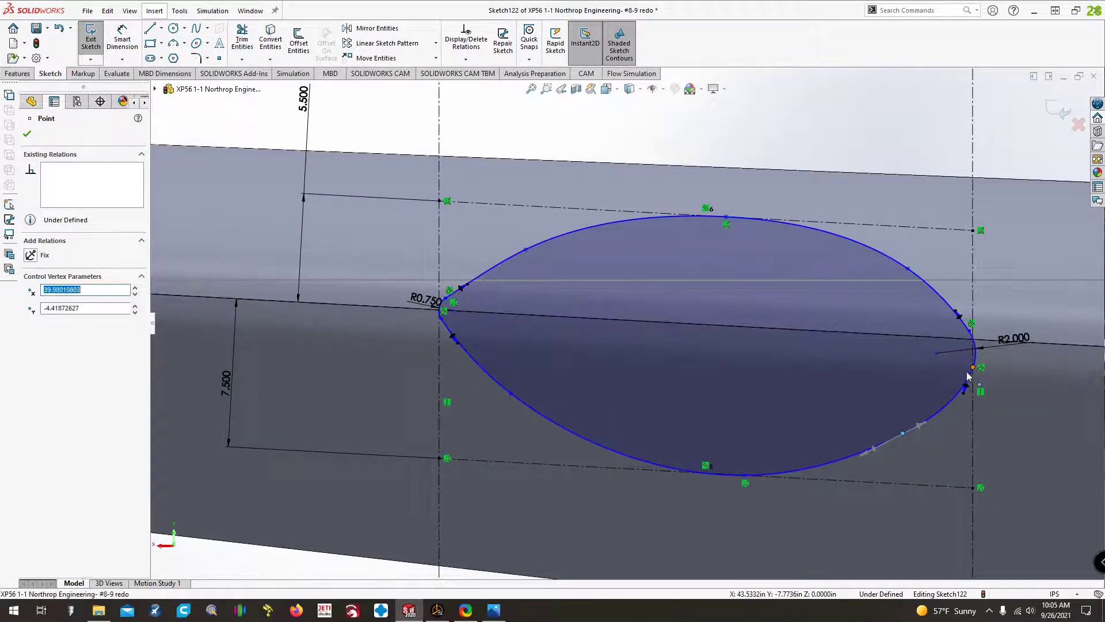
mouse_move(967, 375)
mouse_down()
mouse_move(963, 387)
mouse_move(969, 375)
mouse_up()
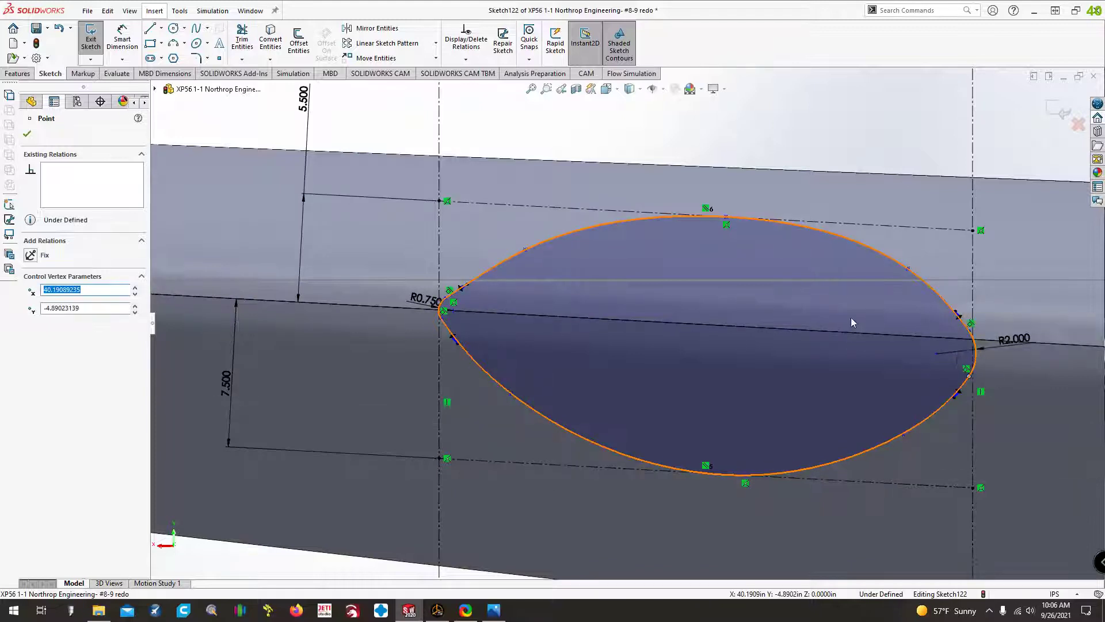
- Try to shift the whole selected profile slightly by its inboard arc center, and undo the move
click(934, 358)
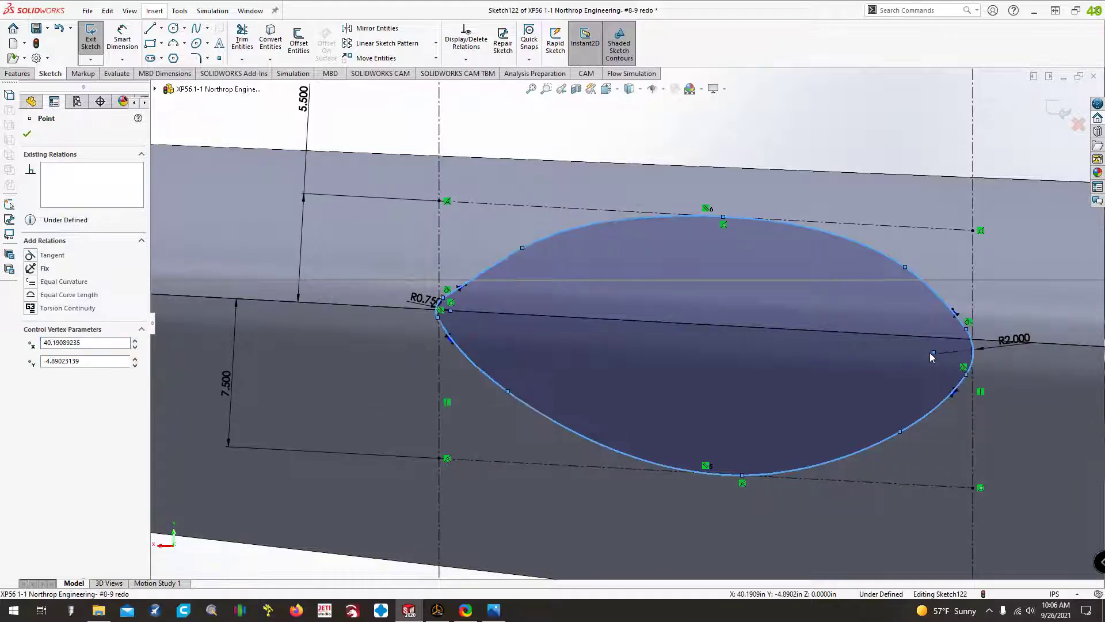
drag(929, 354, 930, 347)
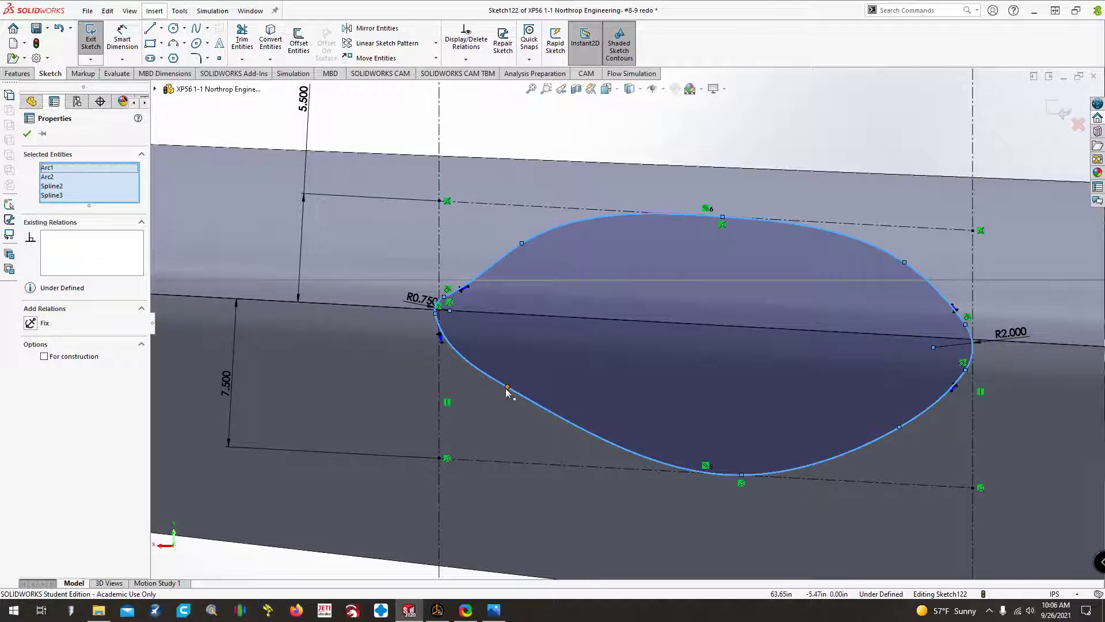
click(60, 30)
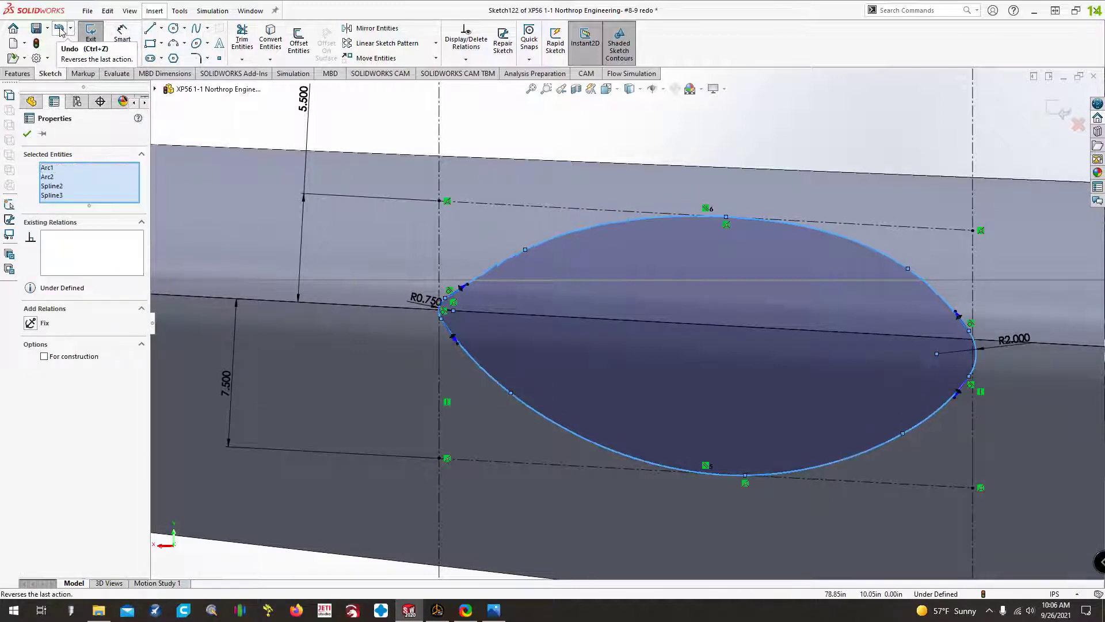
key(Escape)
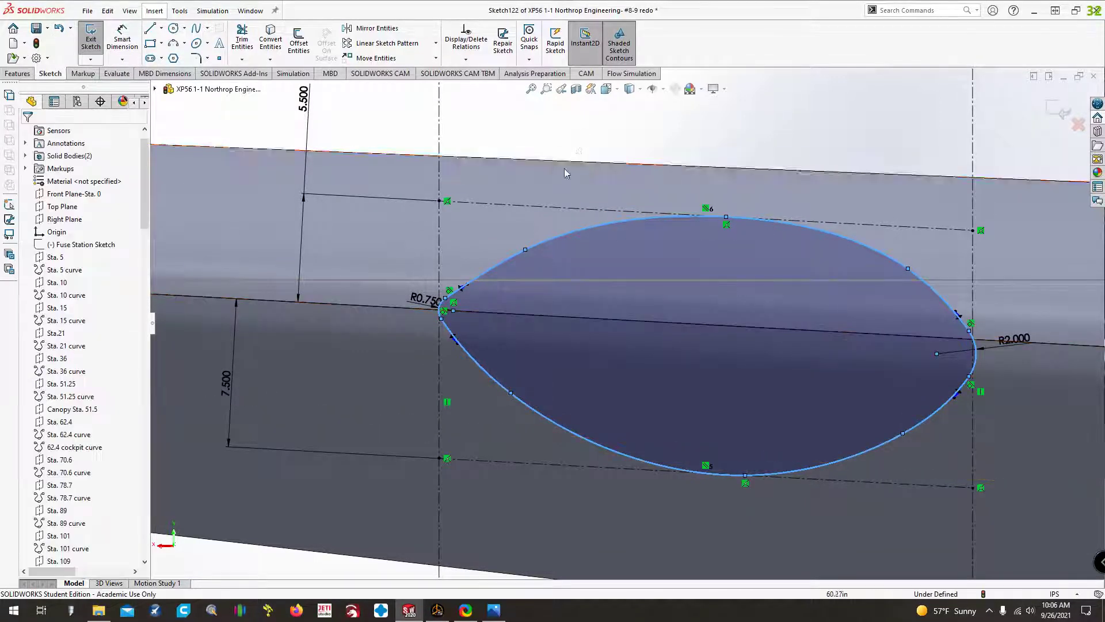
- Move the upper spline's outboard interior point to about X 61.72, Y 1.93 in and compare the profile with the front photo
mouse_move(524, 250)
mouse_down()
mouse_move(511, 258)
mouse_move(544, 244)
mouse_up()
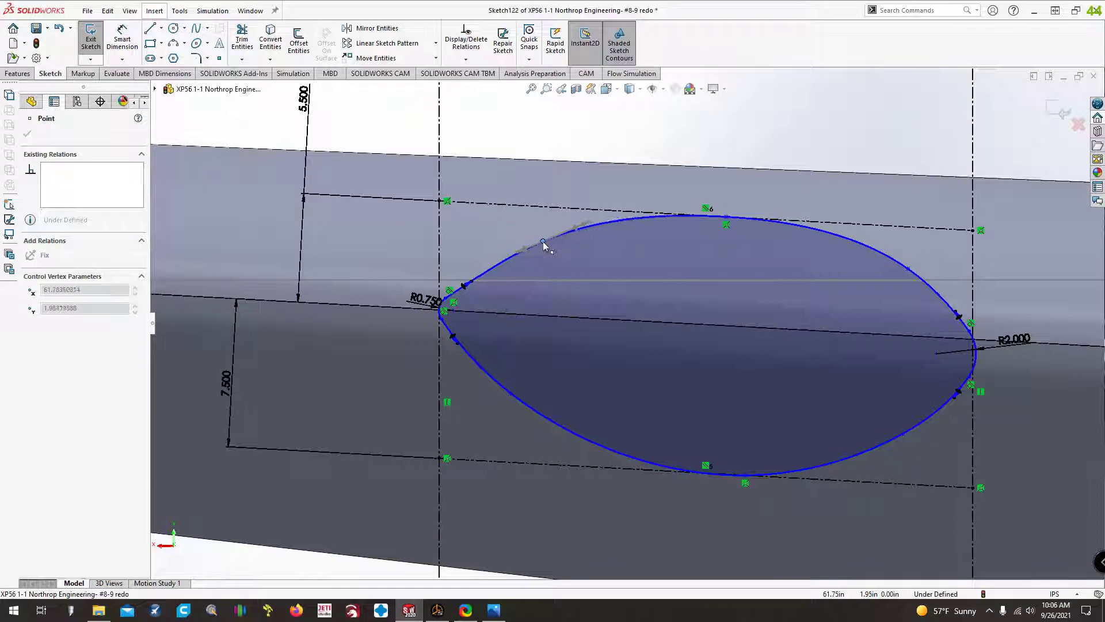
click(493, 610)
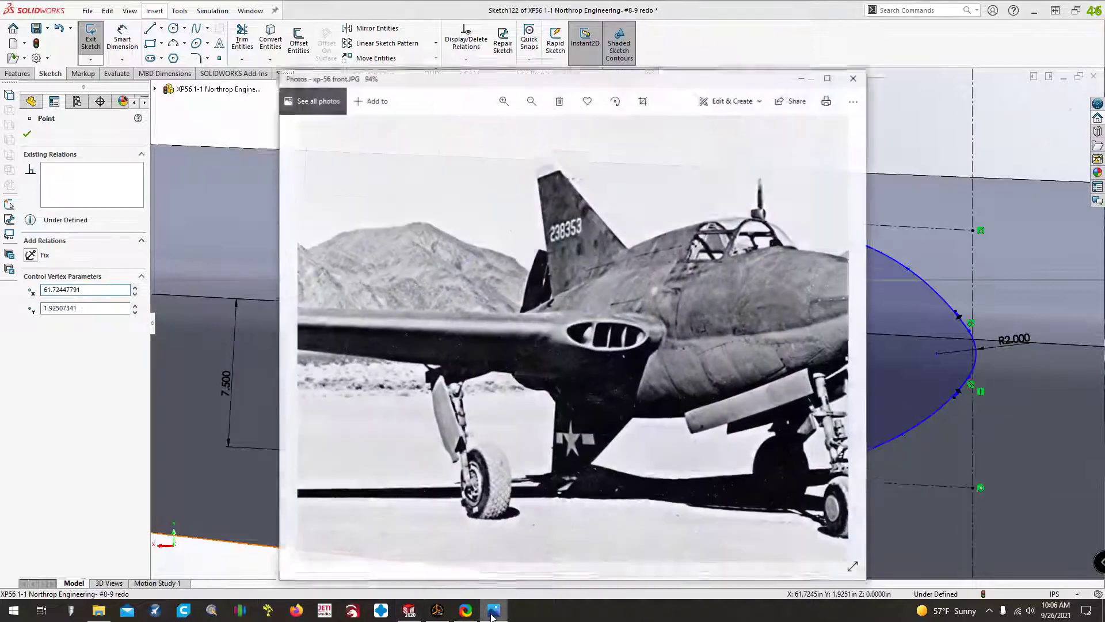
drag(699, 65, 323, 32)
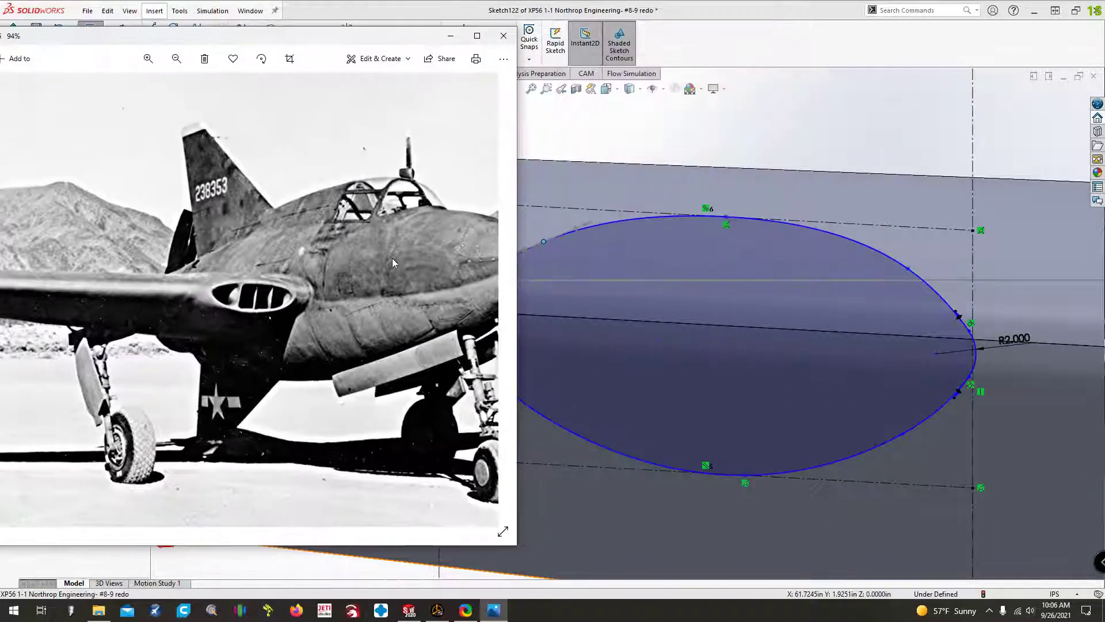
scroll(393, 263, down, 2)
scroll(690, 257, down, 2)
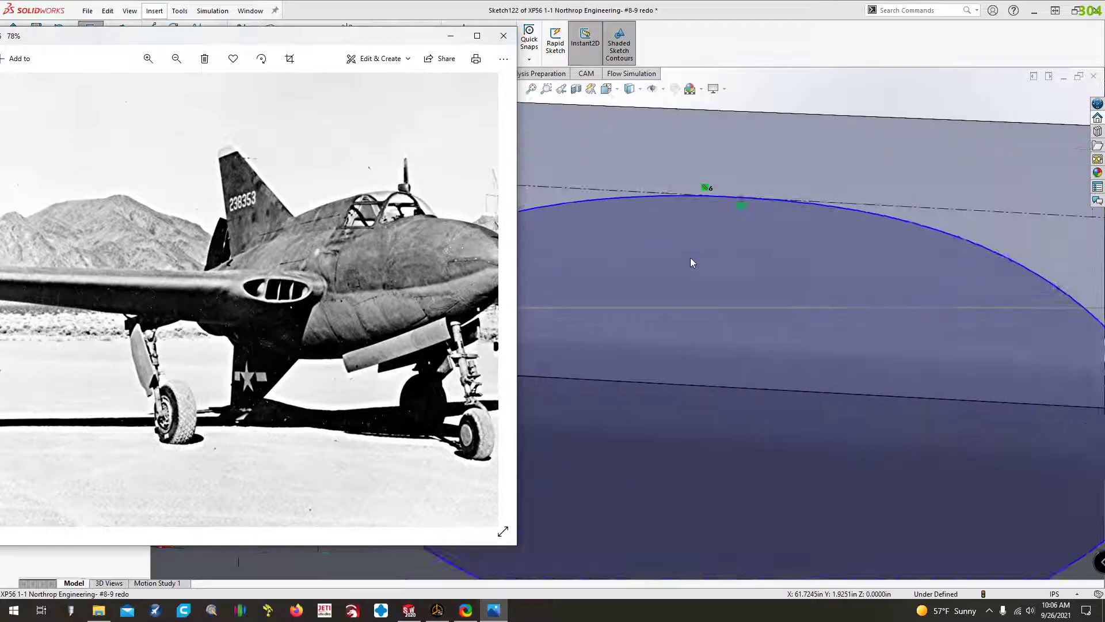
scroll(689, 257, up, 5)
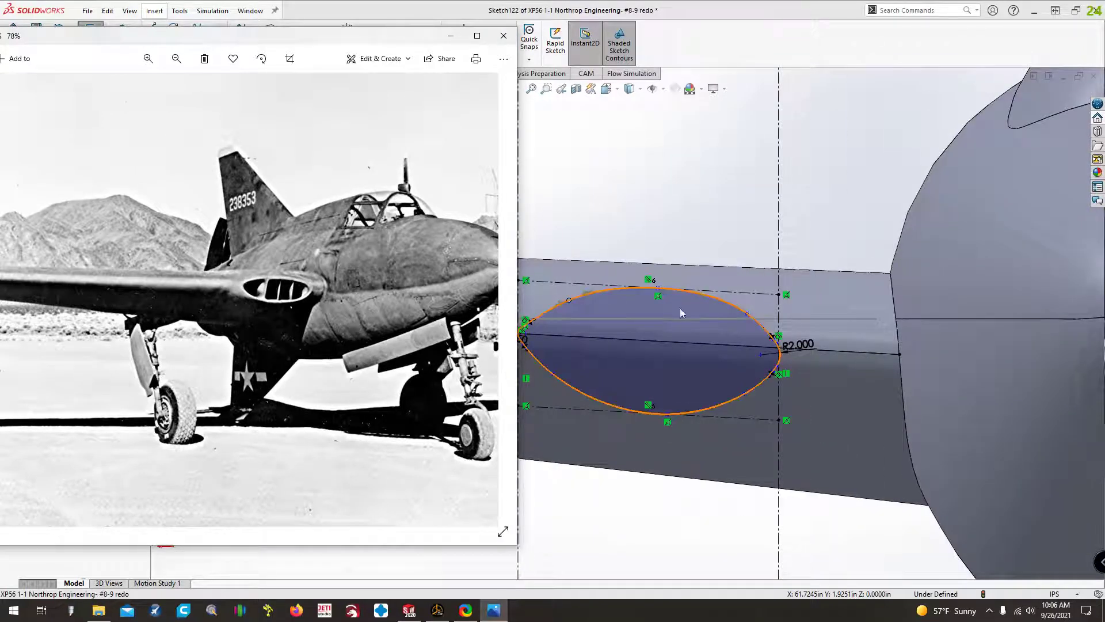
- Set the height dimension of the upper construction line above the leading-edge line to 4.5 in
click(545, 169)
double_click(448, 230)
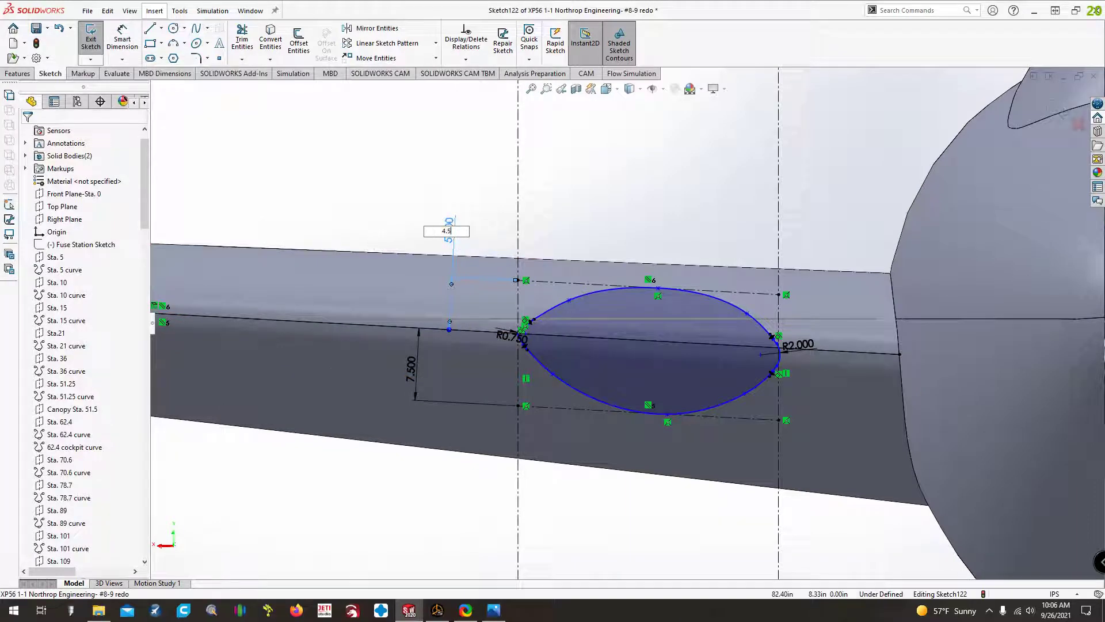
key(Return)
- Reshape the upper spline, placing its outboard interior point at about X 63.57, Y 0.83 in and its inboard one at about X 42.96, Y -0.15 in
scroll(644, 327, down, 5)
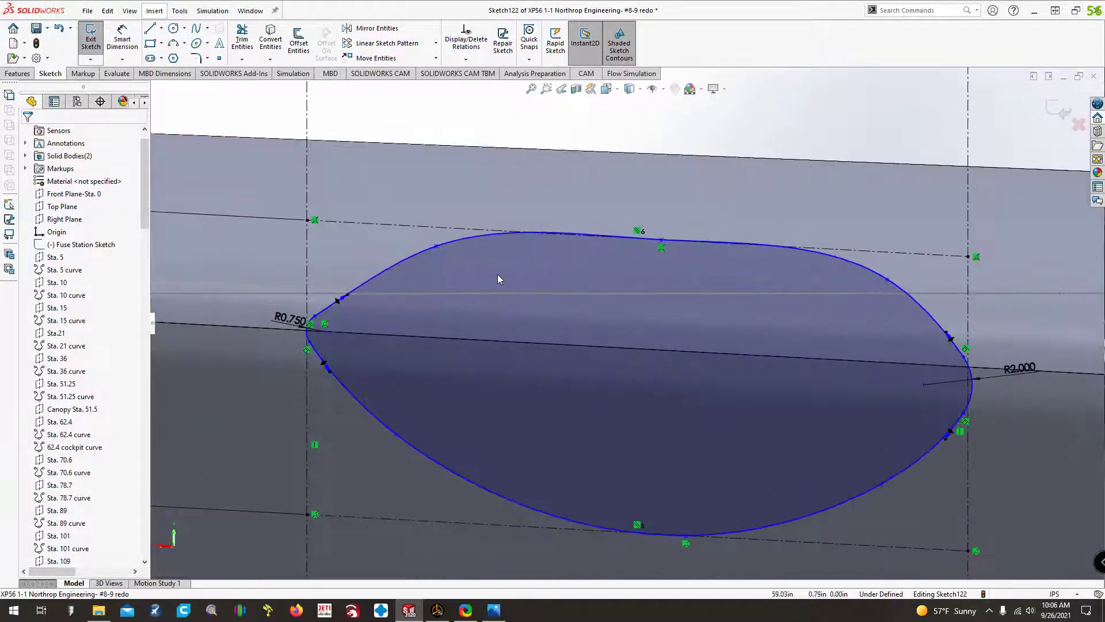
drag(438, 247, 454, 253)
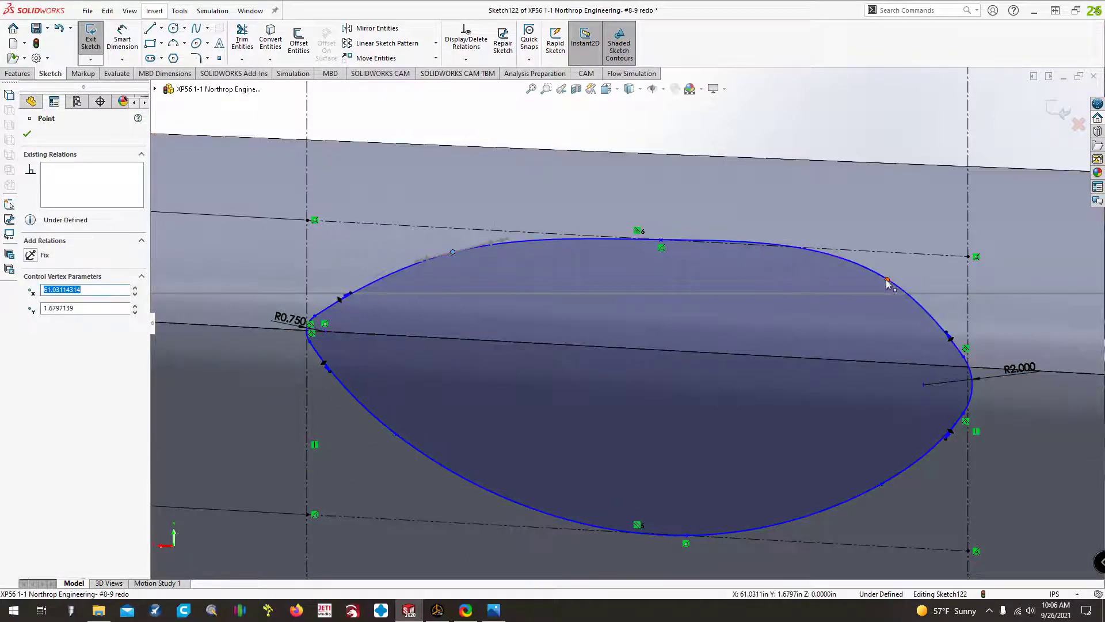
drag(886, 280, 862, 282)
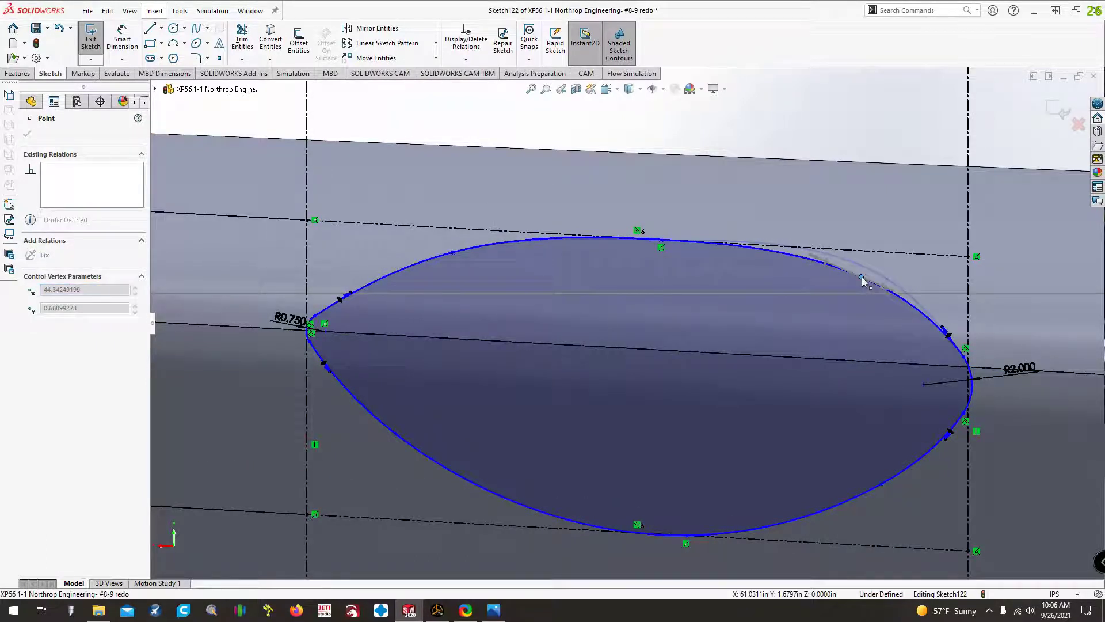
drag(862, 279, 862, 279)
drag(456, 253, 391, 279)
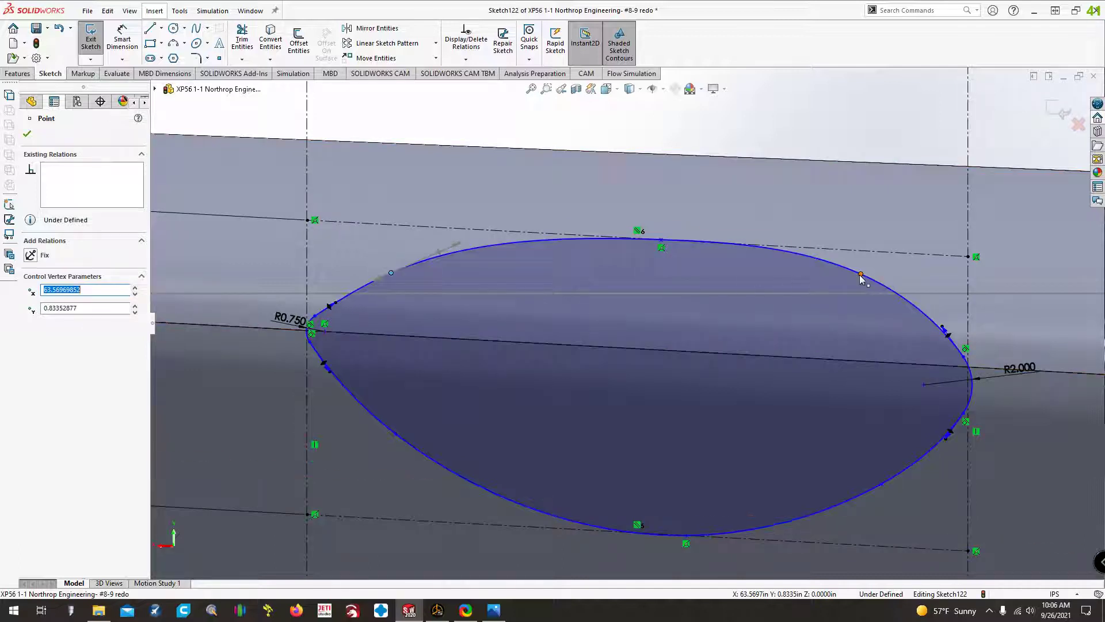
drag(861, 277, 896, 297)
scroll(703, 393, down, 2)
scroll(708, 376, up, 3)
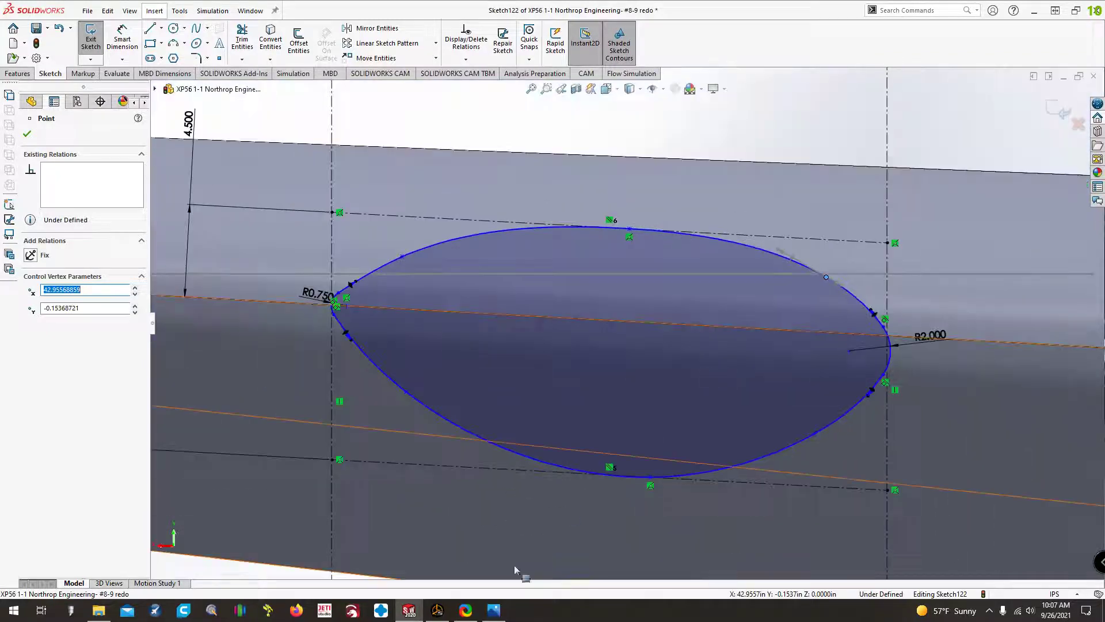
- Compare the profile with the front photo and set the lower construction line's distance from the leading-edge line to 6.5 in
click(496, 610)
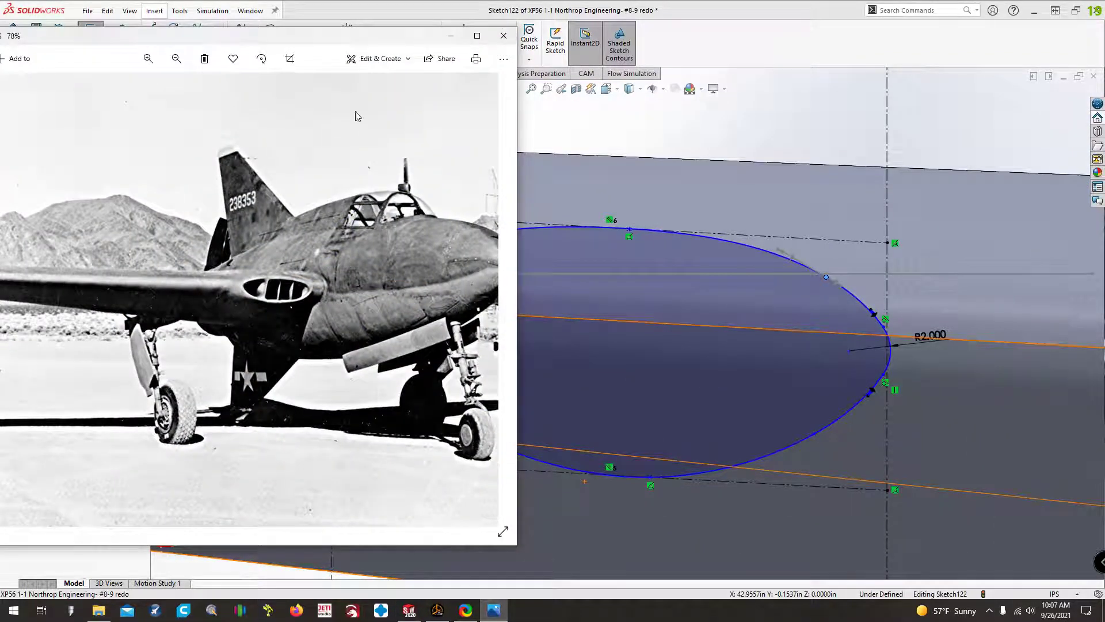
scroll(753, 315, up, 4)
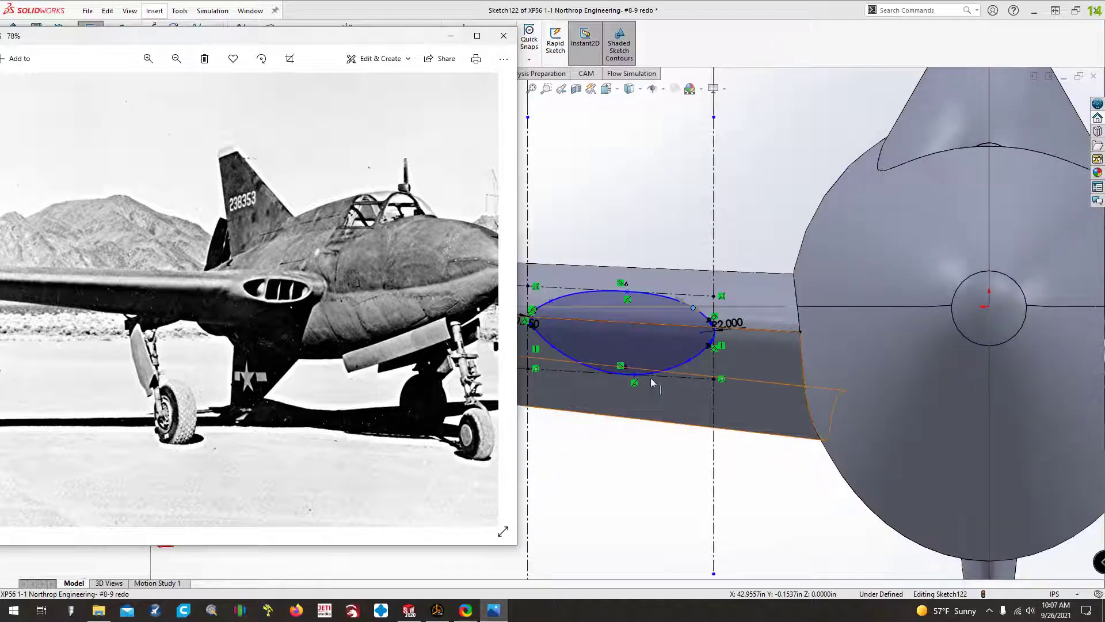
click(450, 36)
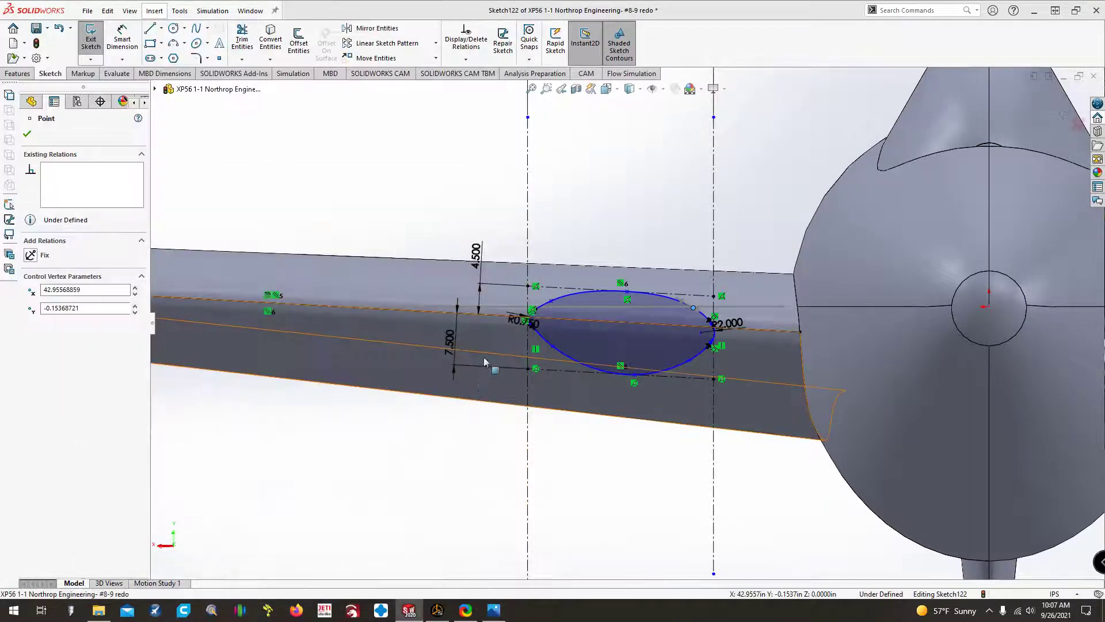
double_click(452, 352)
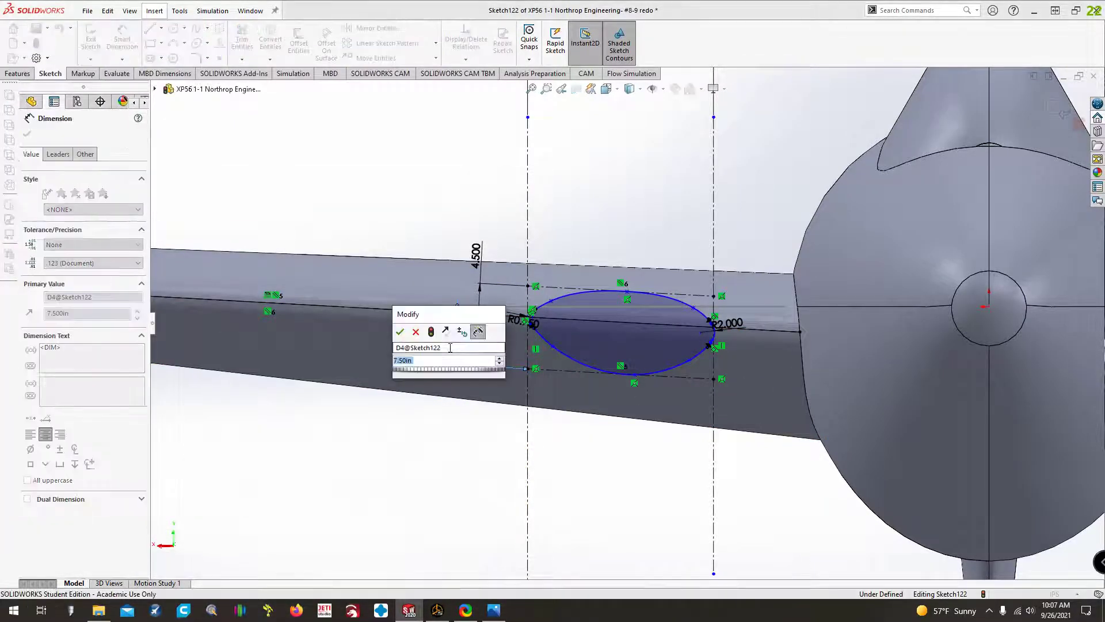
text(60.)
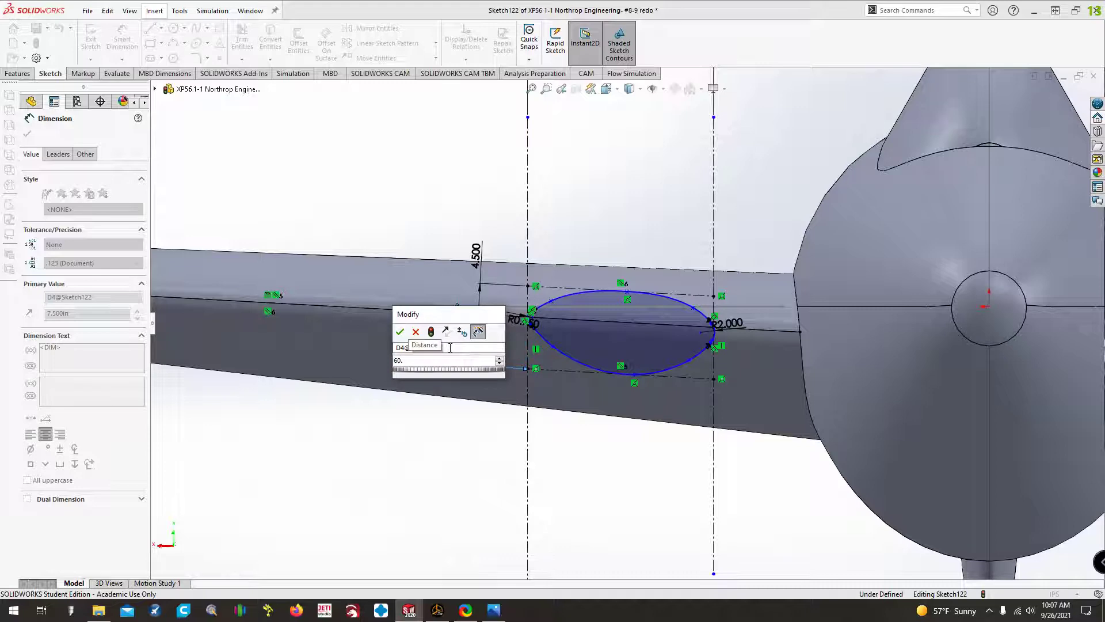
key(BackSpace)
key(BackSpace)
text(.5)
key(Return)
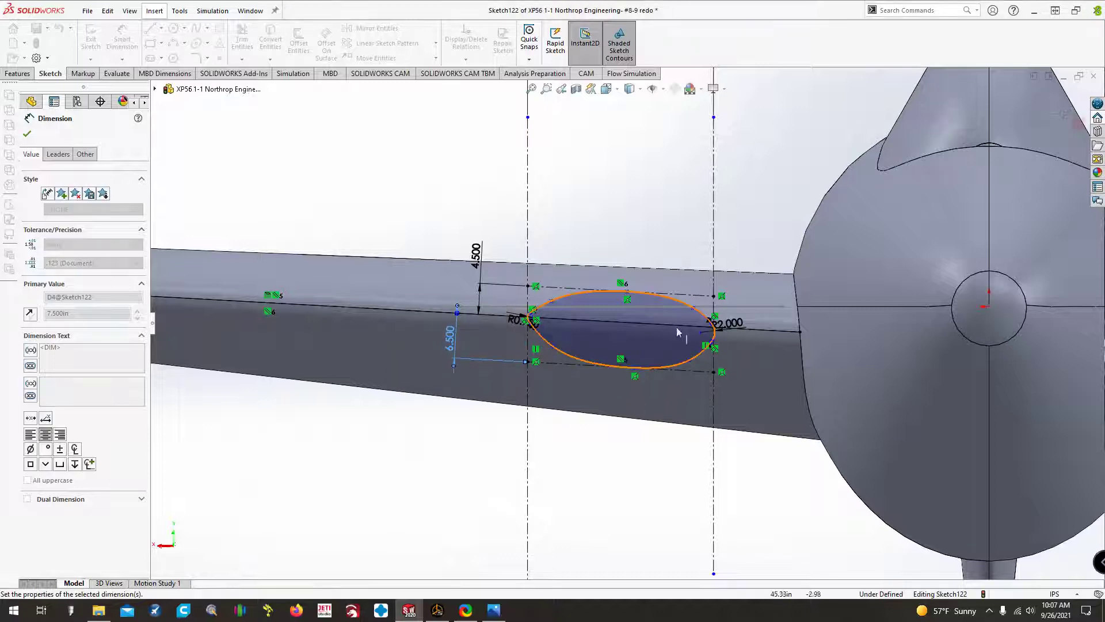
- Try reshaping the lower spline by moving its inboard interior point slightly inboard and up, and check the outboard fillet corner
scroll(662, 367, up, 3)
scroll(678, 353, down, 8)
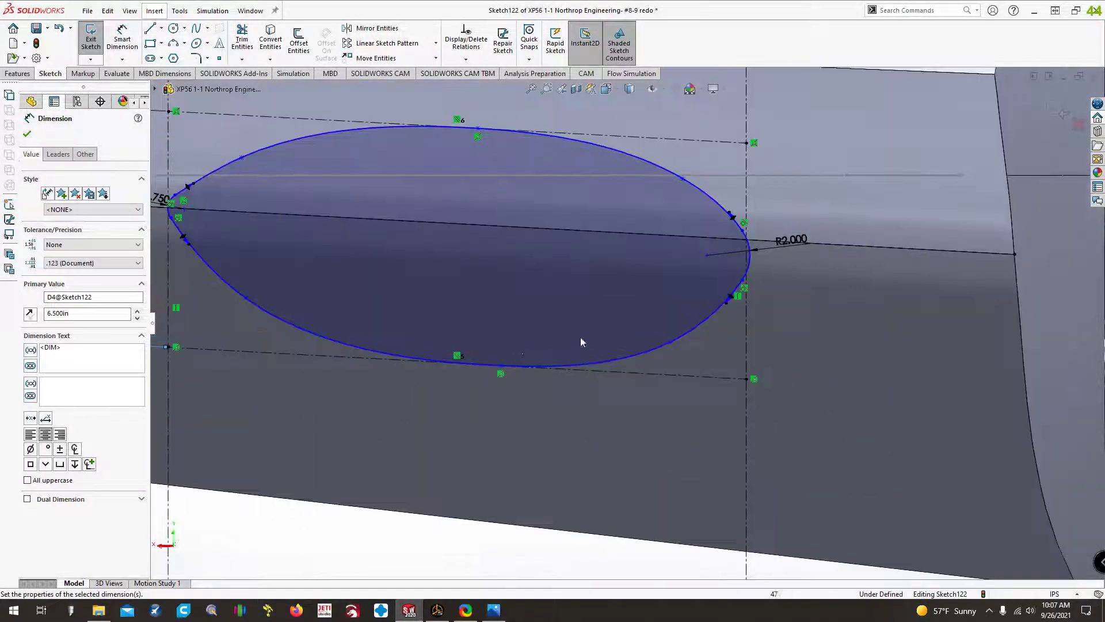
scroll(521, 354, up, 2)
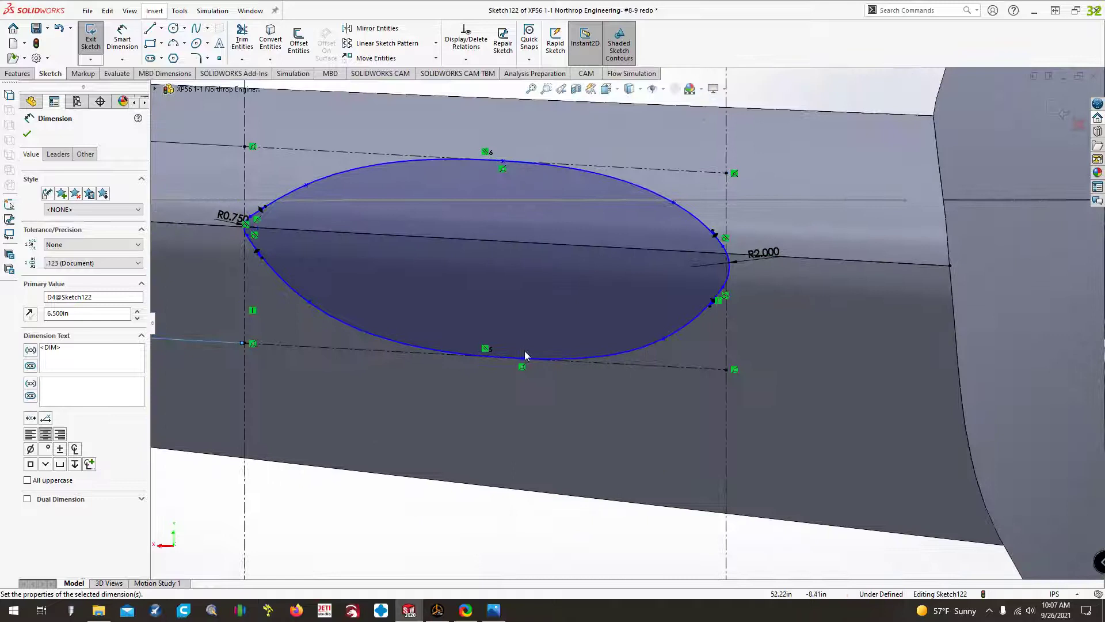
click(659, 340)
drag(643, 343, 655, 334)
scroll(276, 236, up, 5)
scroll(403, 217, down, 3)
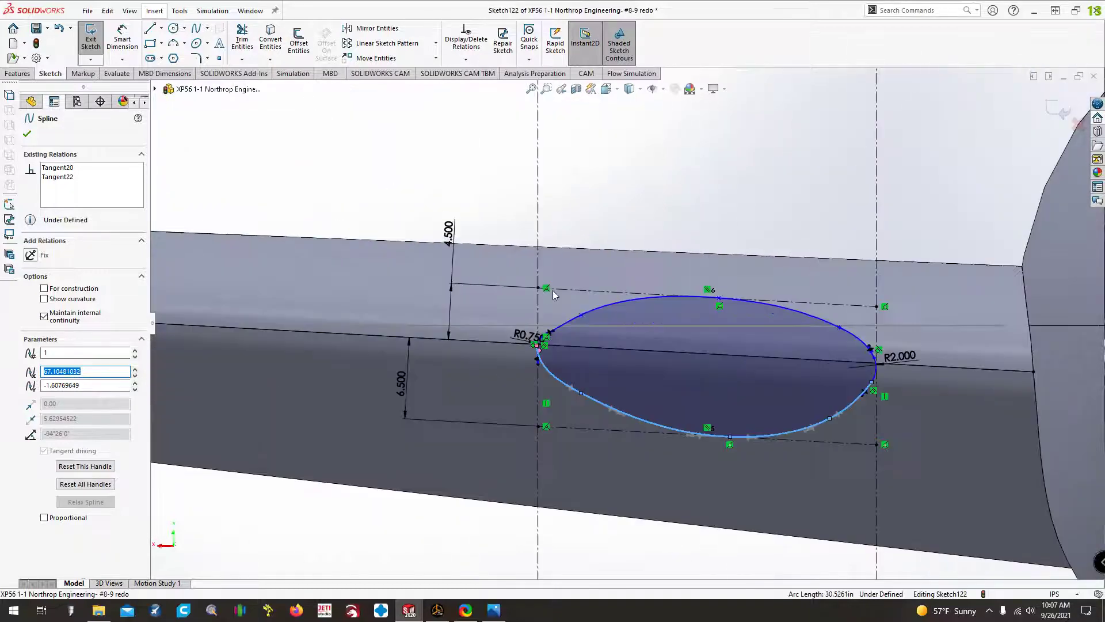
scroll(551, 296, down, 3)
click(534, 375)
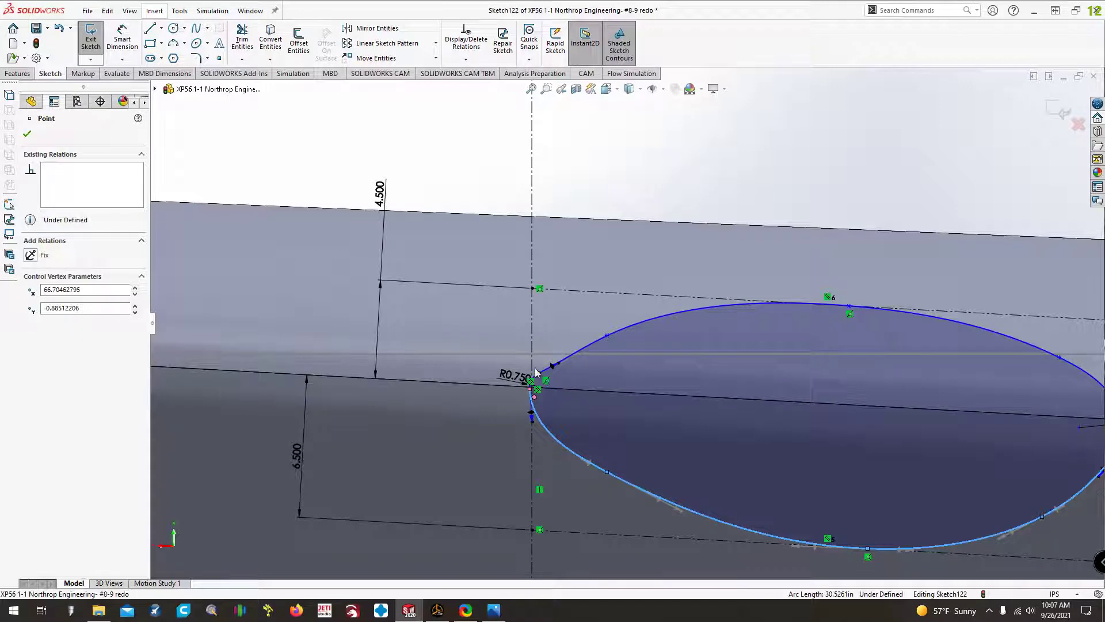
scroll(628, 374, up, 2)
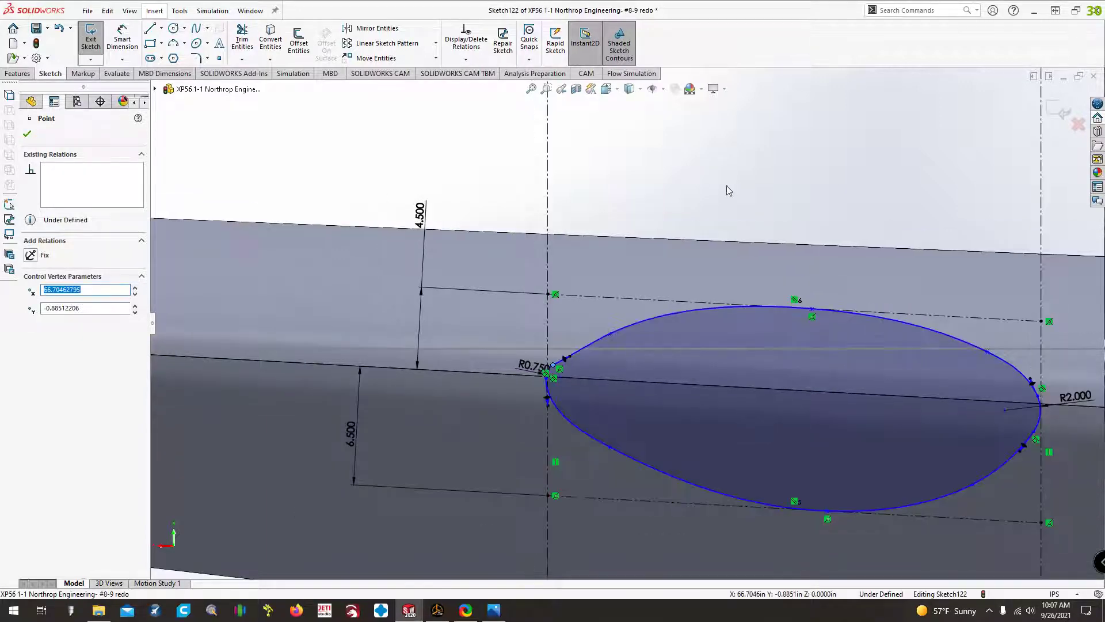
- Undo the lower spline reshaping and the 6.5 in dimension change
click(59, 29)
click(59, 29)
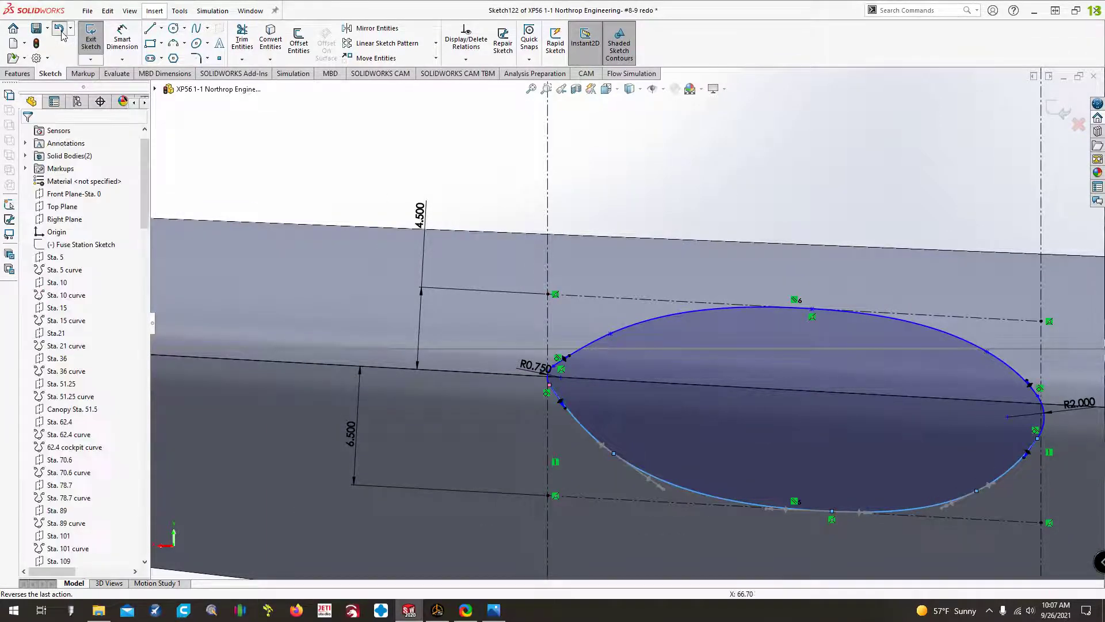
click(60, 29)
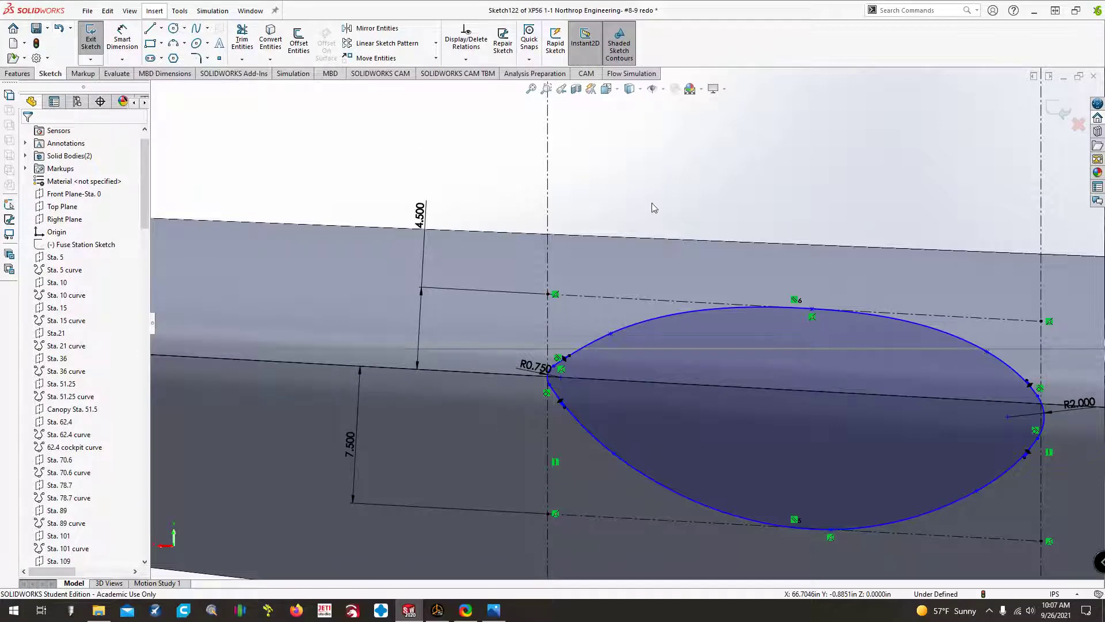
- Inspect the outboard fillet corner and apply a Fix relation to the upper spline
scroll(585, 351, down, 3)
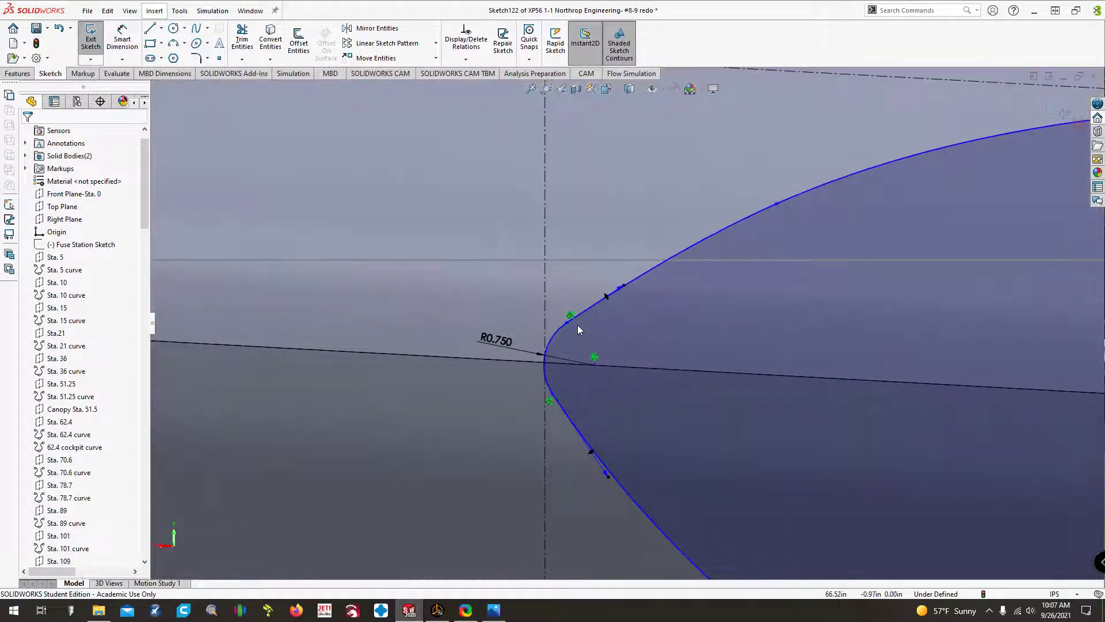
scroll(586, 320, up, 5)
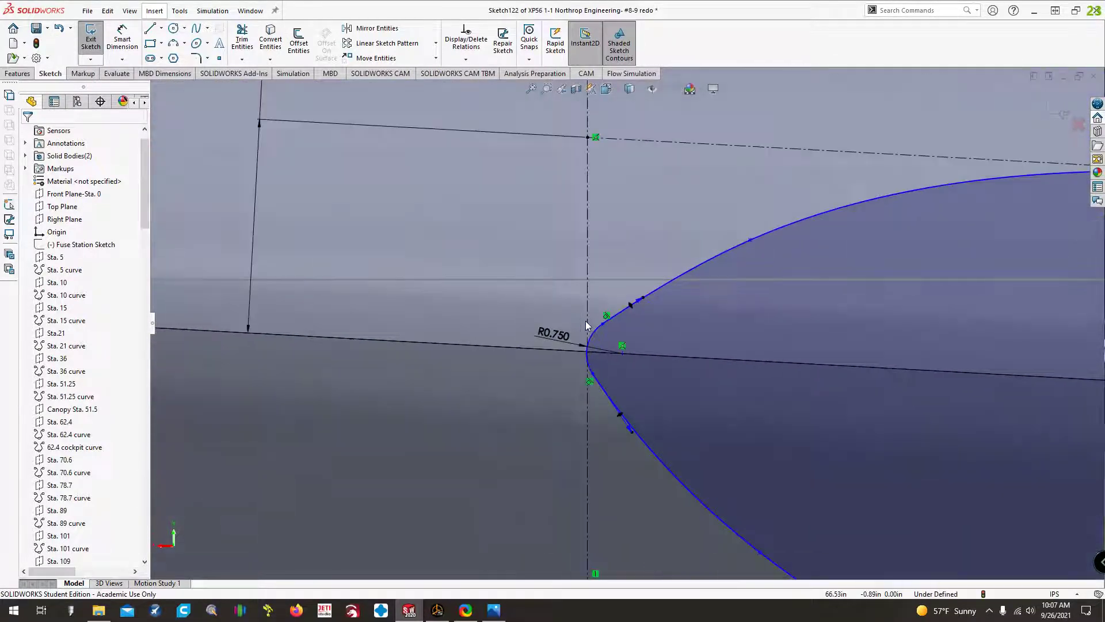
key(ctrl+Left)
key(ctrl+Left)
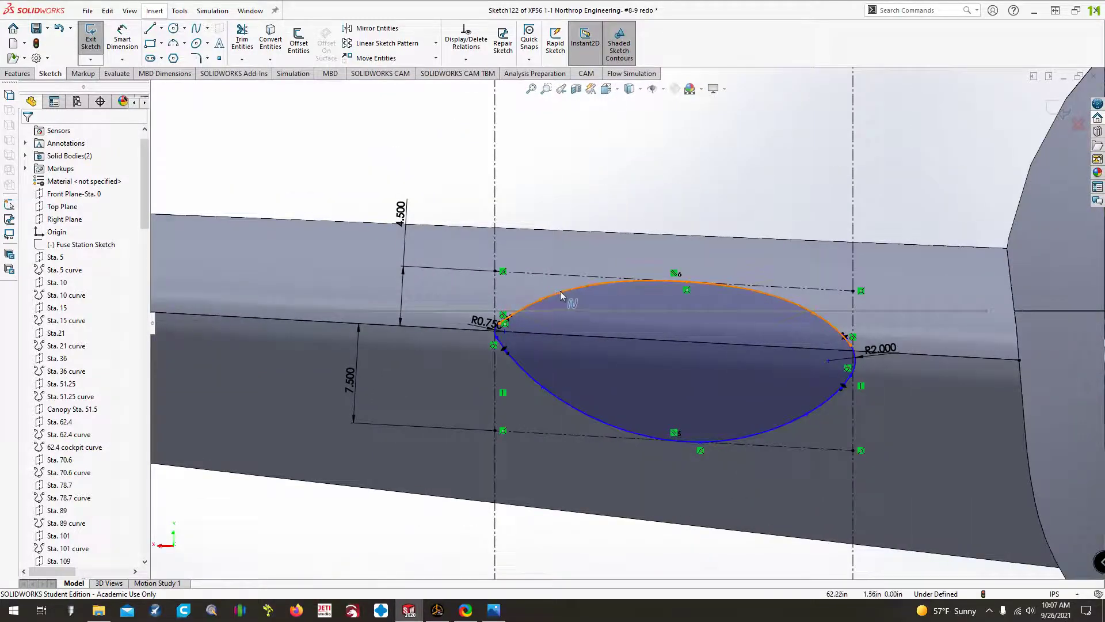
click(561, 293)
click(31, 254)
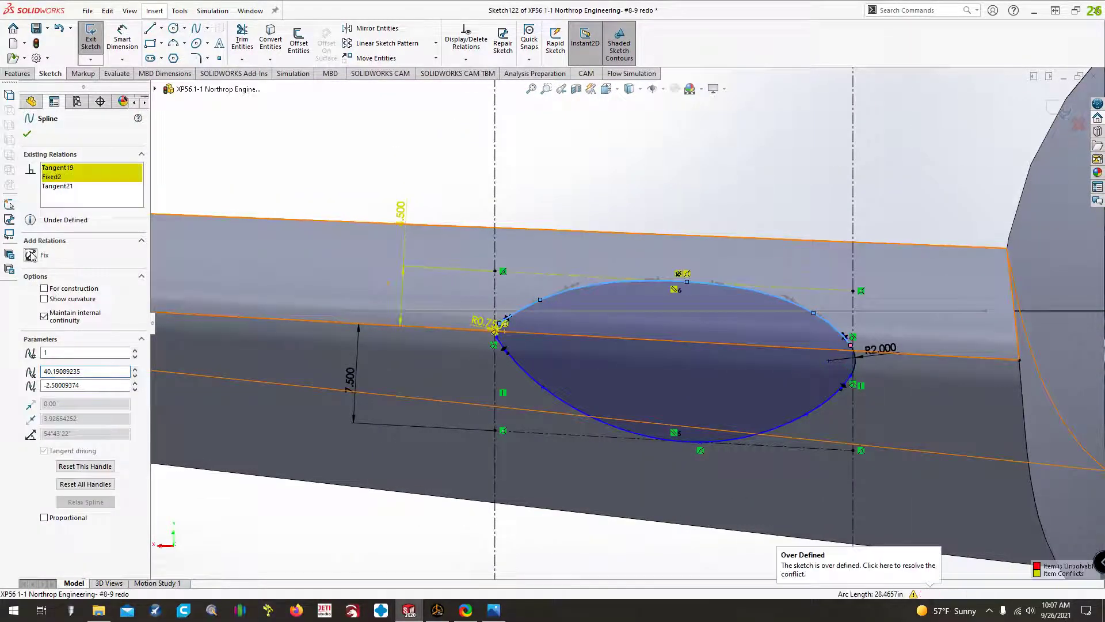
click(386, 175)
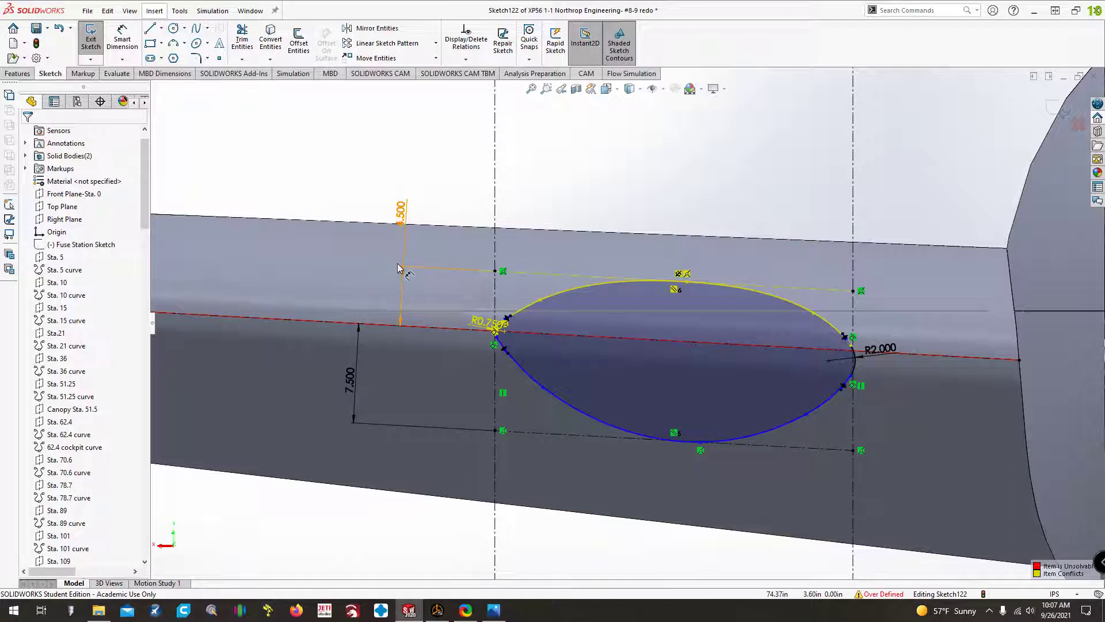
- Set the lower construction line's distance from the leading-edge line to 6.5 in
click(351, 381)
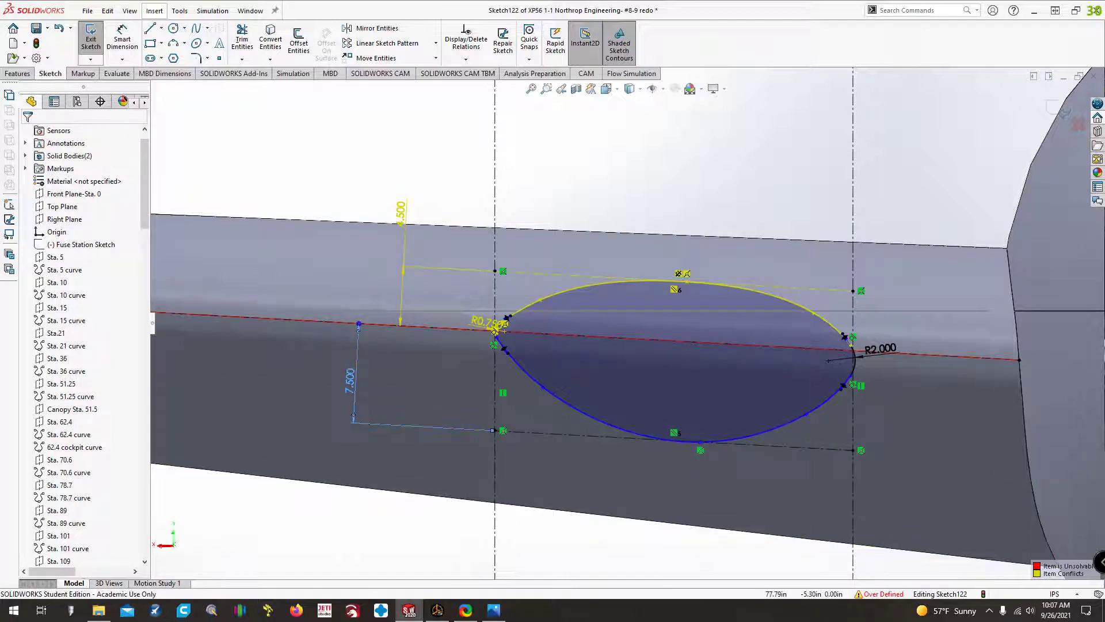
double_click(350, 381)
text(6.5)
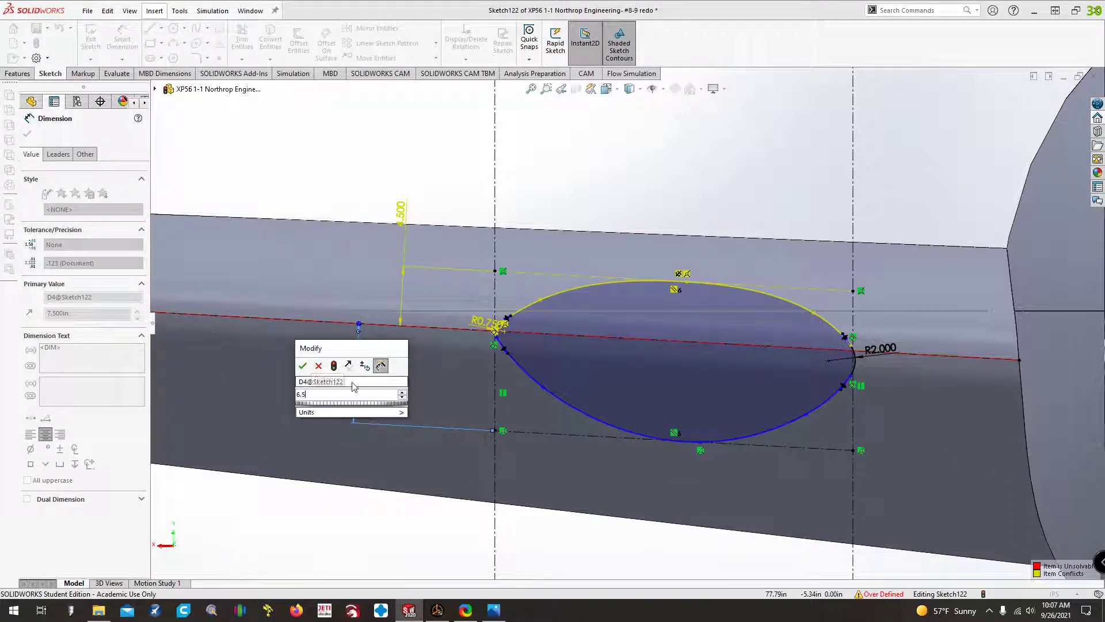
key(Return)
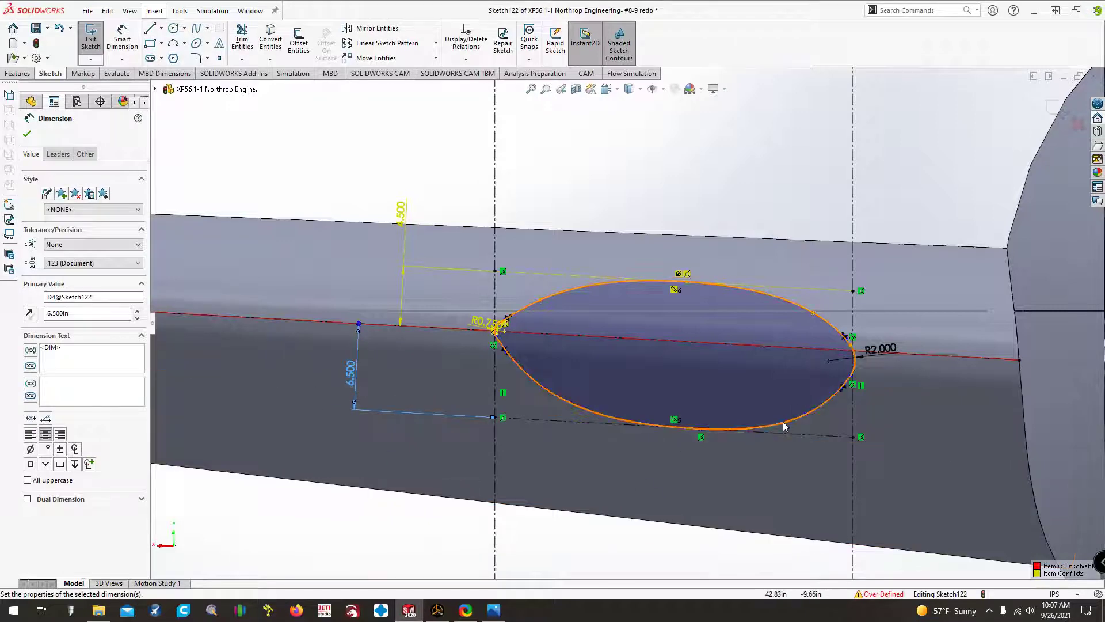
- Move the lower spline's interior point near the R2.000 fillet slightly upward to smooth the curve
scroll(783, 422, up, 1)
scroll(731, 382, down, 5)
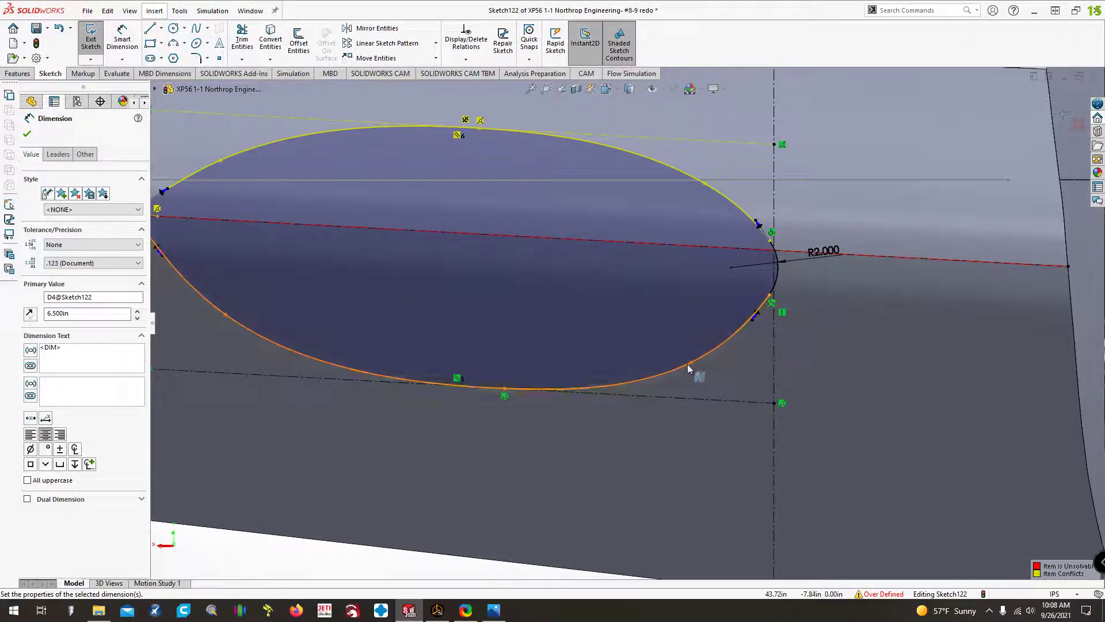
click(688, 369)
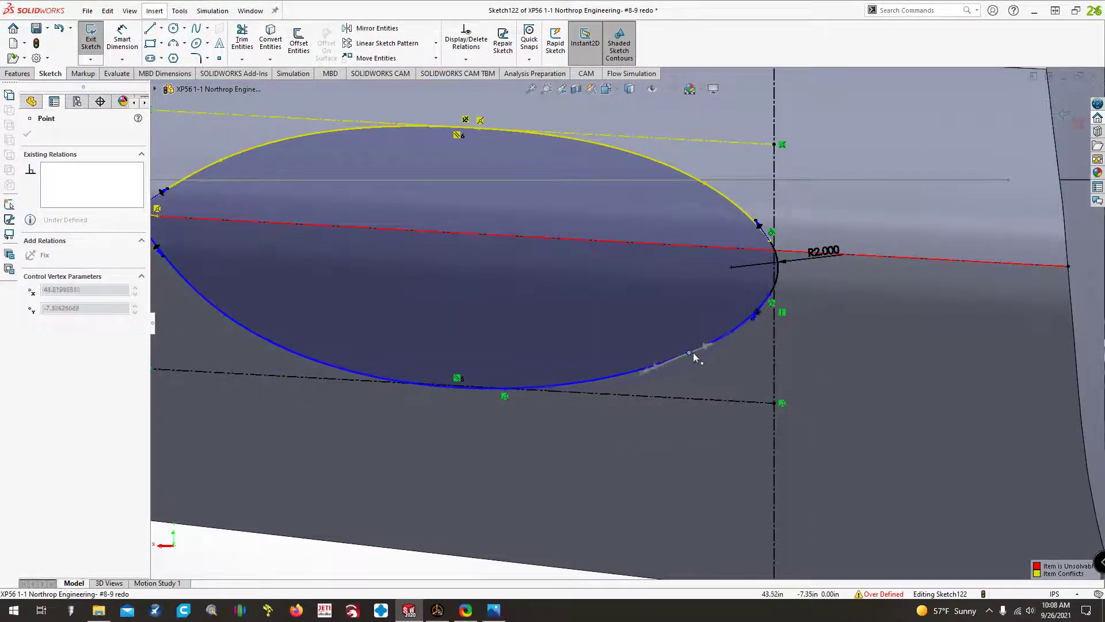
mouse_move(695, 358)
mouse_down()
mouse_move(718, 350)
mouse_move(693, 355)
mouse_up()
click(756, 341)
- Shorten the lower spline's end tangent handle near the R2.000 fillet to refine the curve leading into the fillet
scroll(754, 315, down, 6)
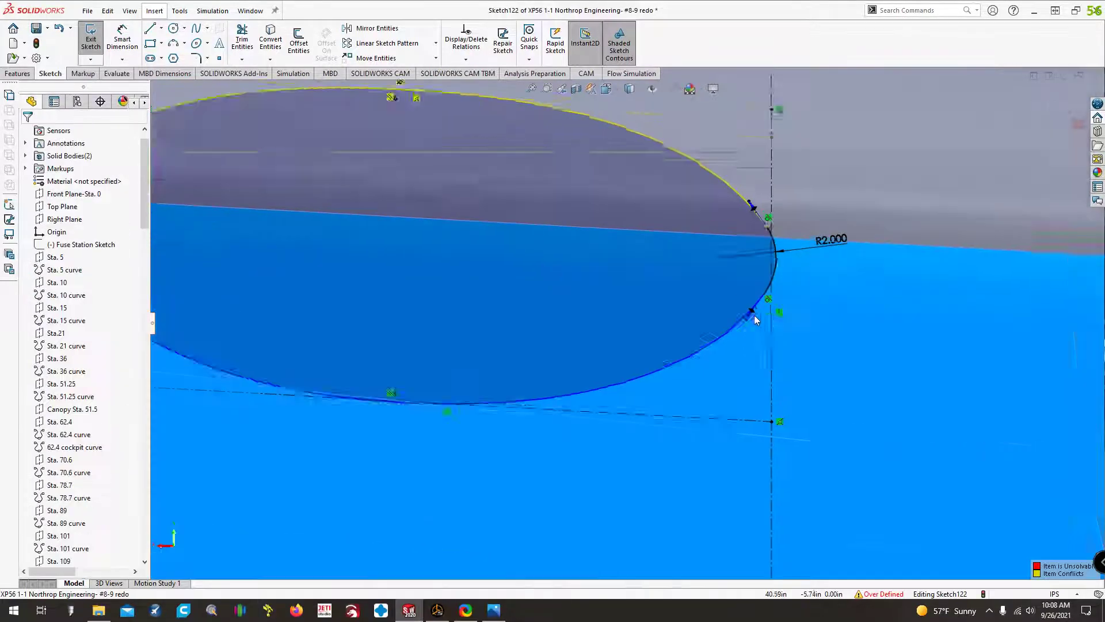
click(666, 332)
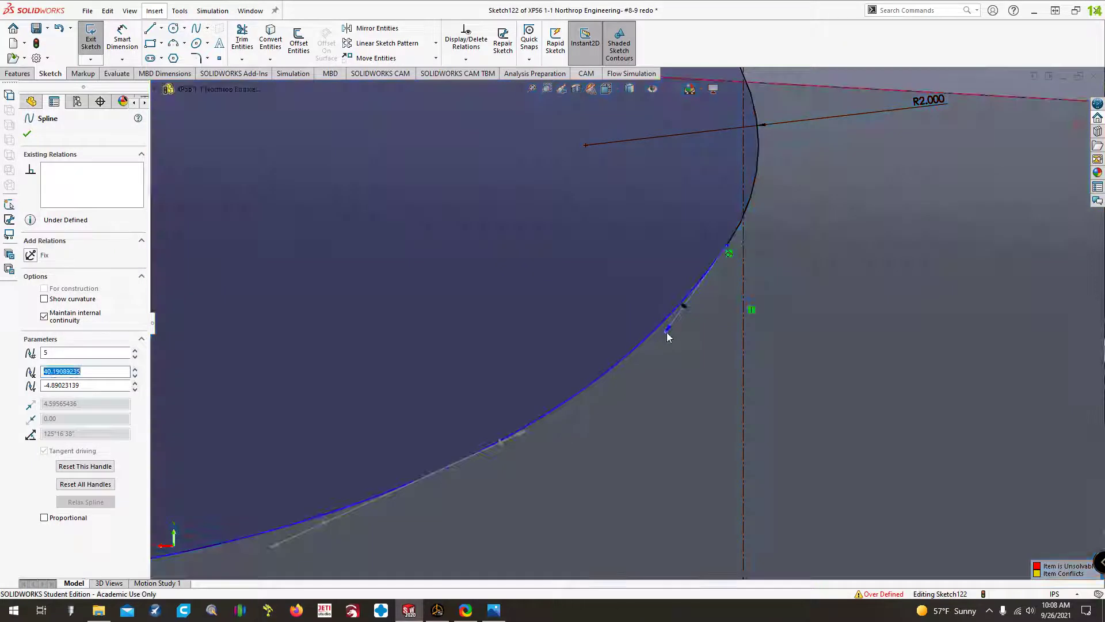
drag(666, 334, 691, 305)
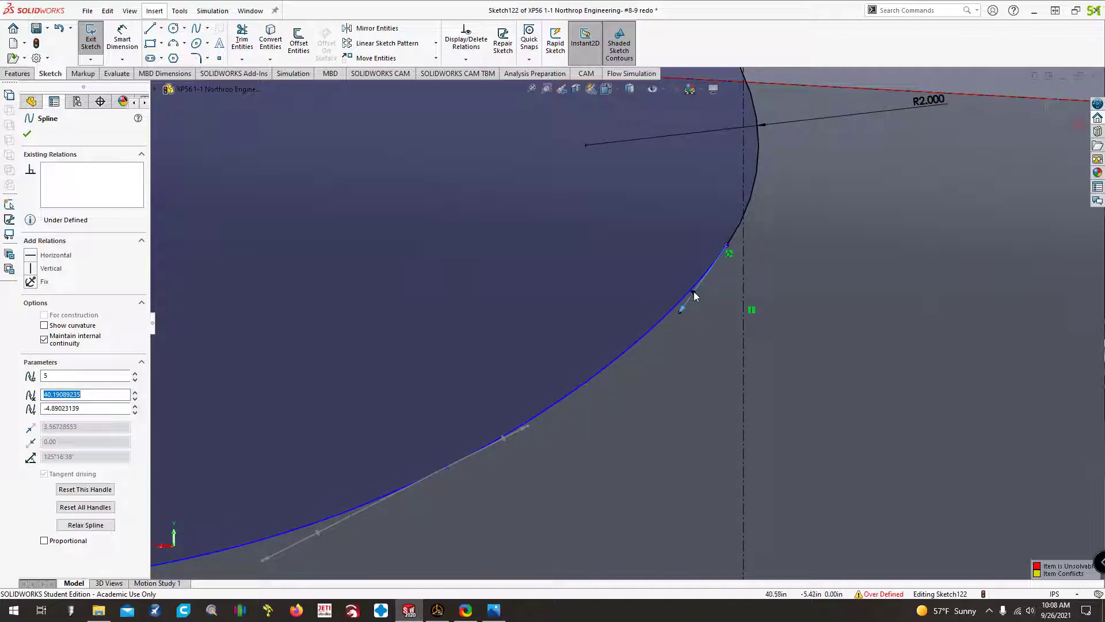
click(682, 305)
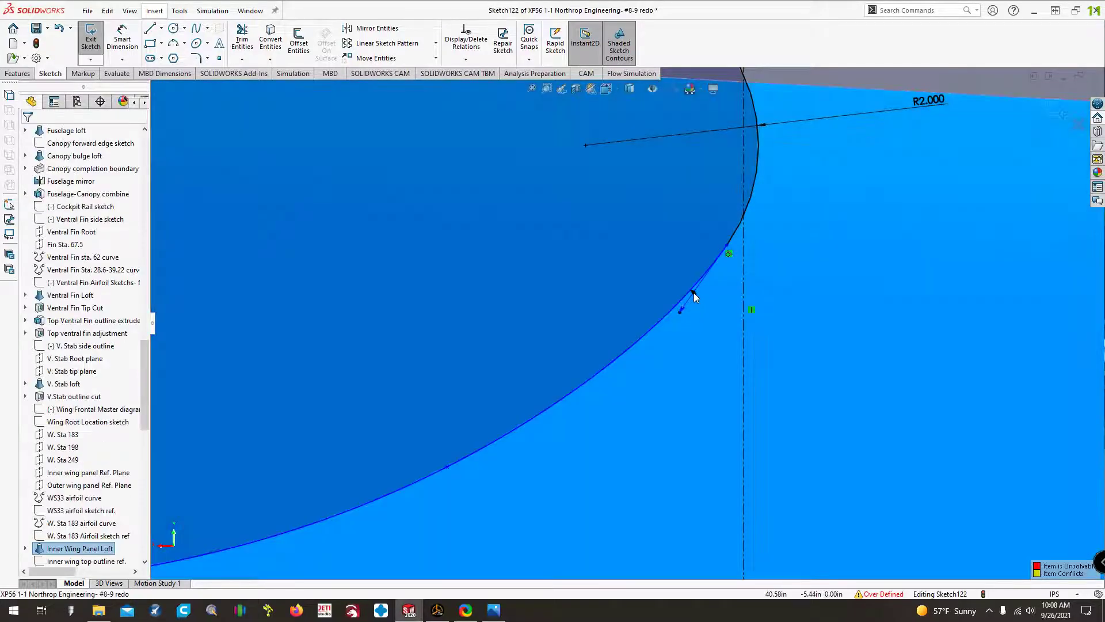
click(693, 292)
mouse_move(682, 306)
mouse_down()
mouse_move(665, 294)
mouse_move(662, 315)
mouse_move(692, 316)
mouse_up()
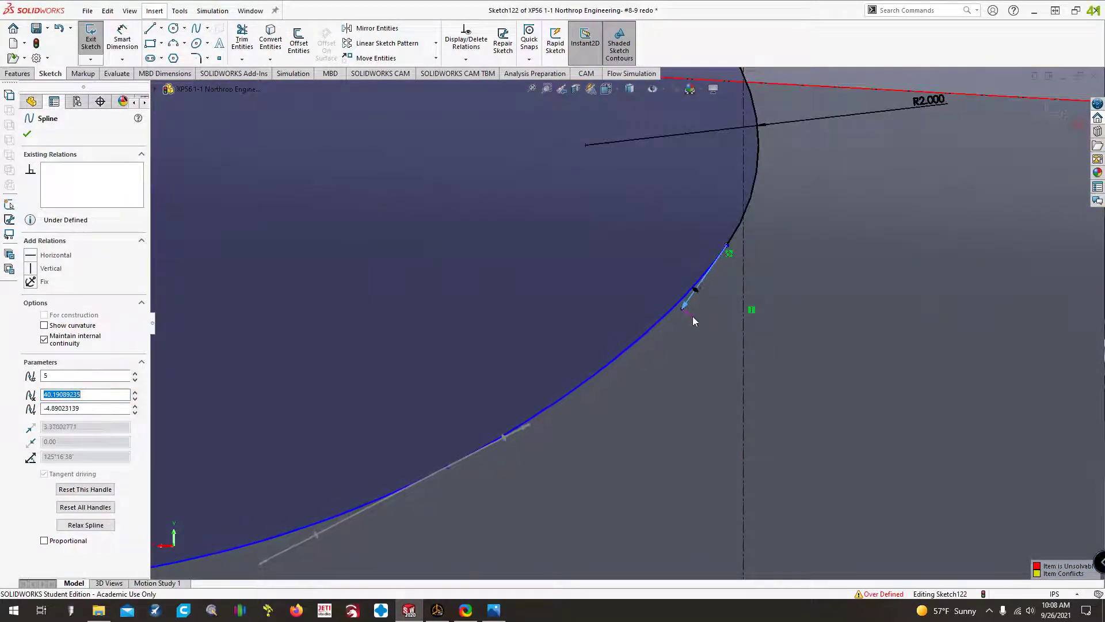
- Adjust the length and angle of the tangent handle at the lower spline's interior point nearest the R2.000 fillet
scroll(603, 410, down, 3)
scroll(603, 413, up, 3)
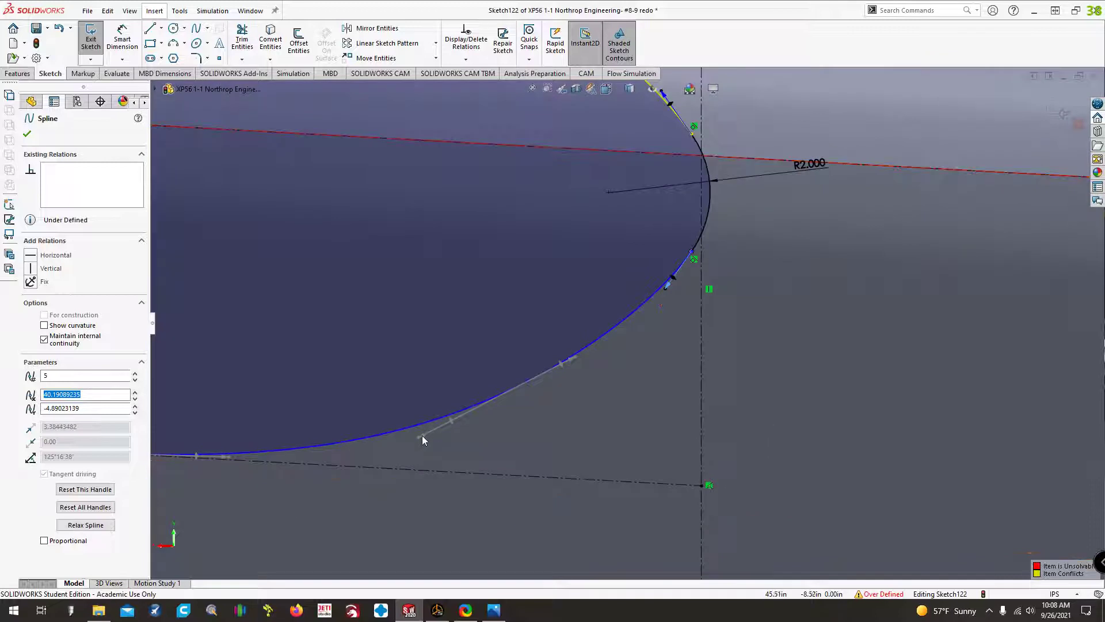
click(423, 436)
mouse_move(422, 435)
mouse_down()
mouse_move(426, 420)
mouse_move(443, 434)
mouse_move(434, 430)
mouse_up()
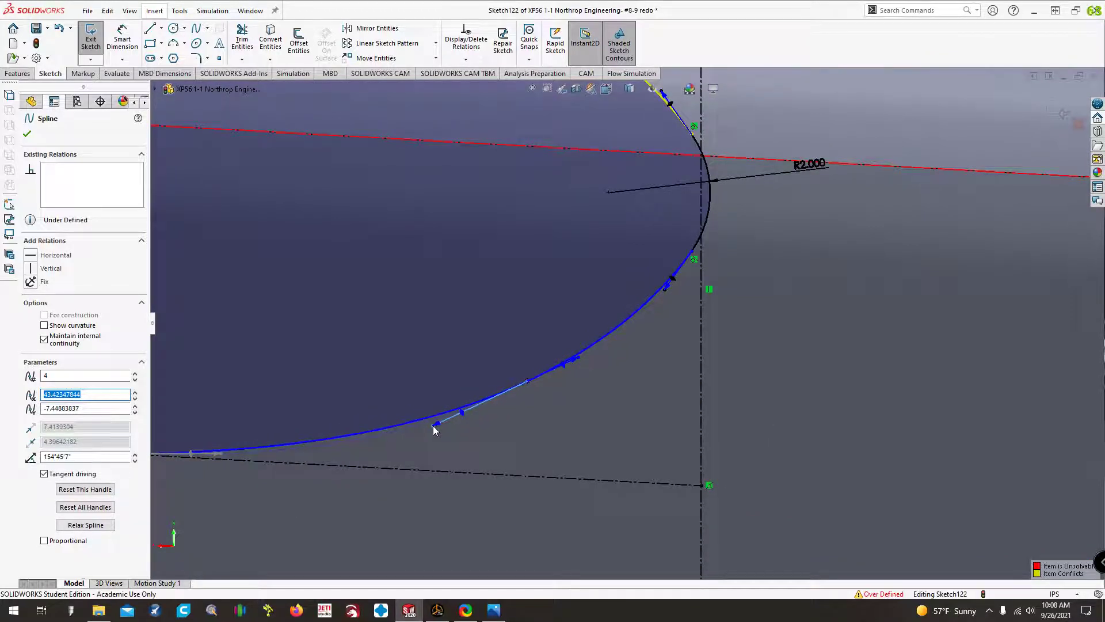
scroll(436, 427, down, 5)
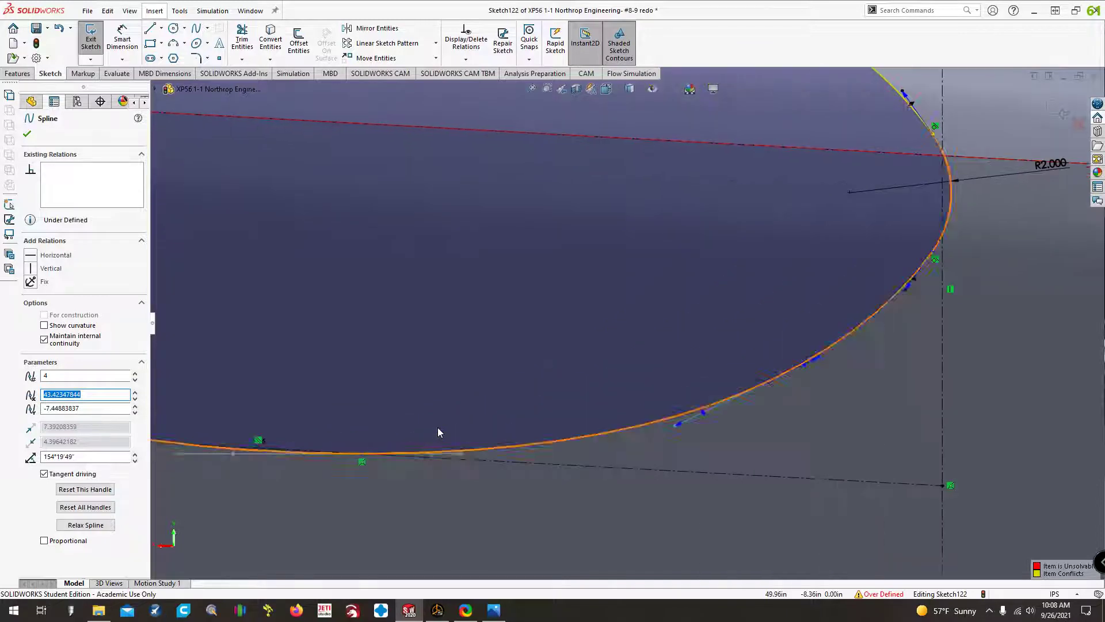
scroll(437, 432, up, 5)
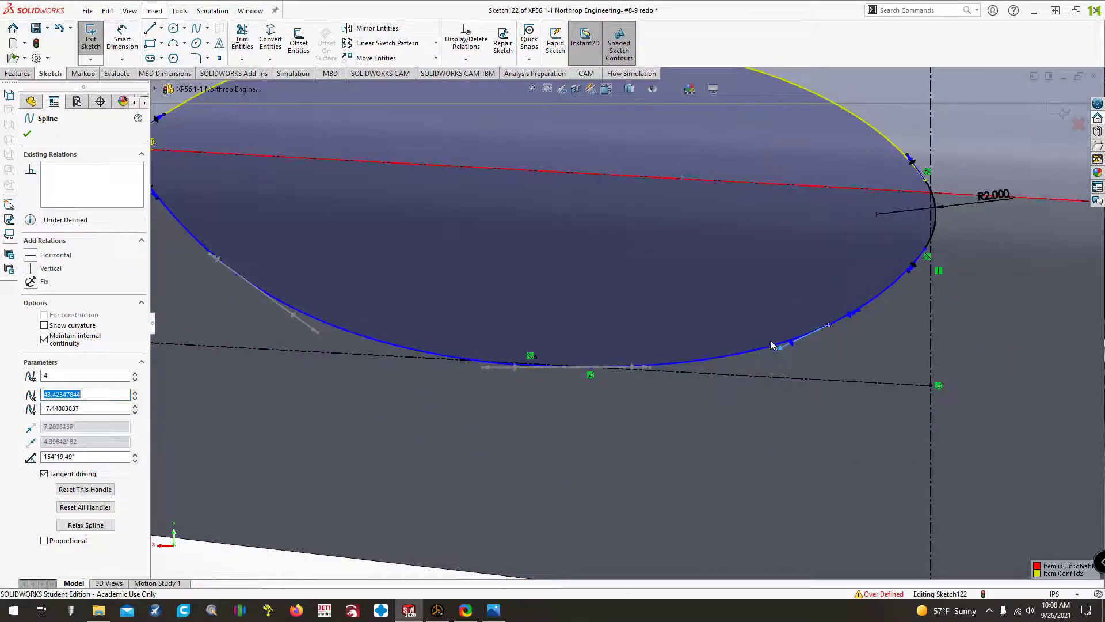
mouse_move(771, 344)
mouse_down()
mouse_move(782, 349)
mouse_move(760, 363)
mouse_up()
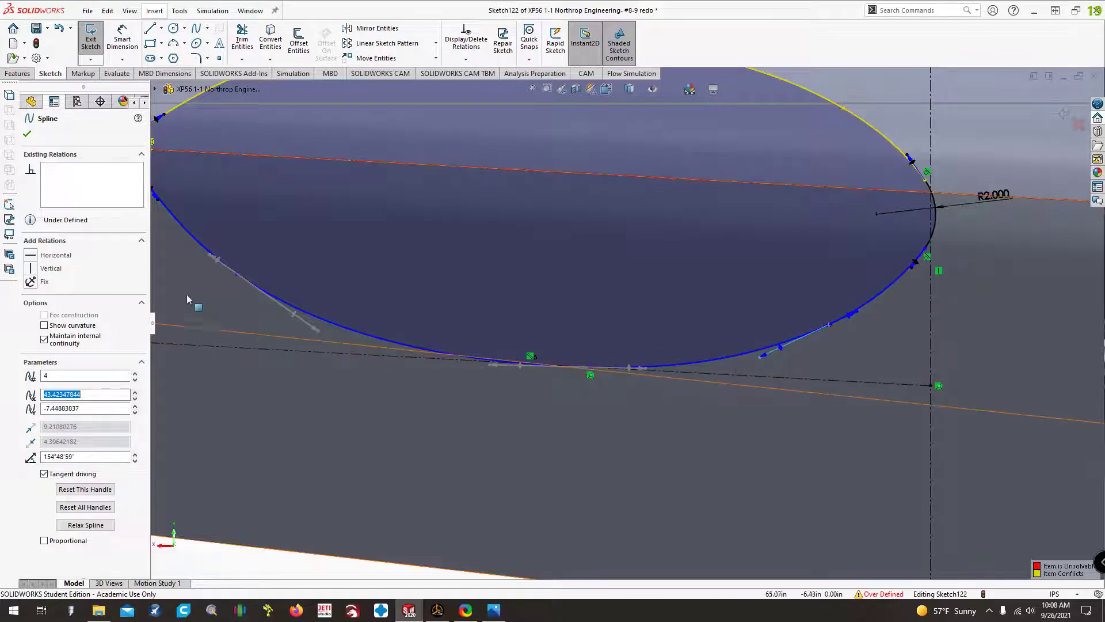
- Try shortening the tangent handle at the lower spline's interior point near the R0.750 fillet, and undo the distortion
ctrl+middle_drag(199, 290, 368, 259)
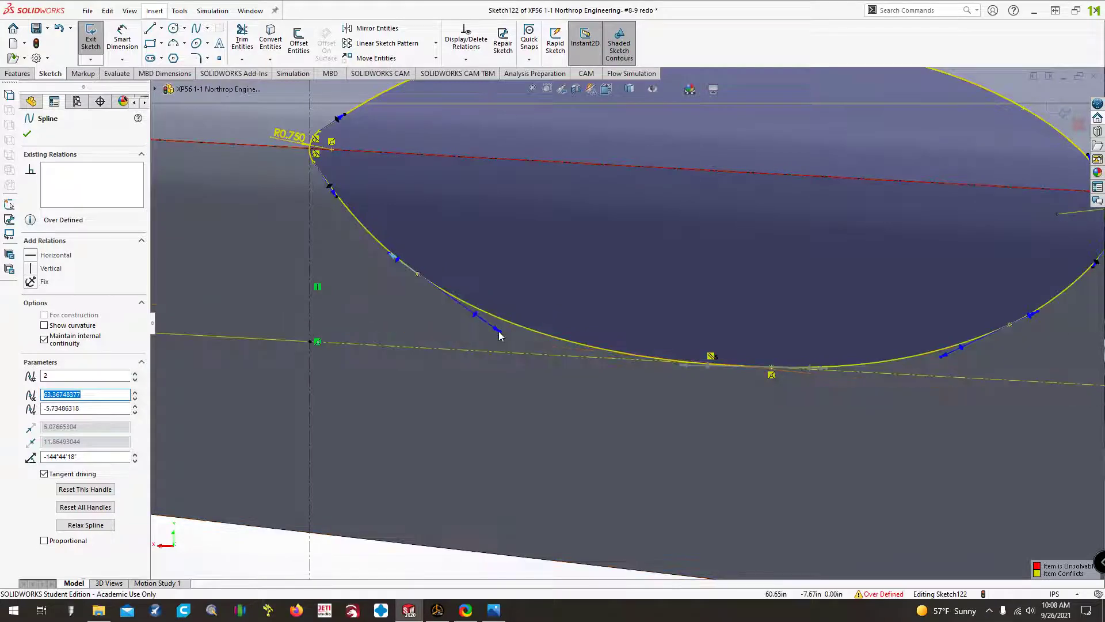
mouse_move(497, 332)
mouse_down()
mouse_move(460, 314)
mouse_move(454, 297)
mouse_move(469, 304)
mouse_move(463, 318)
mouse_up()
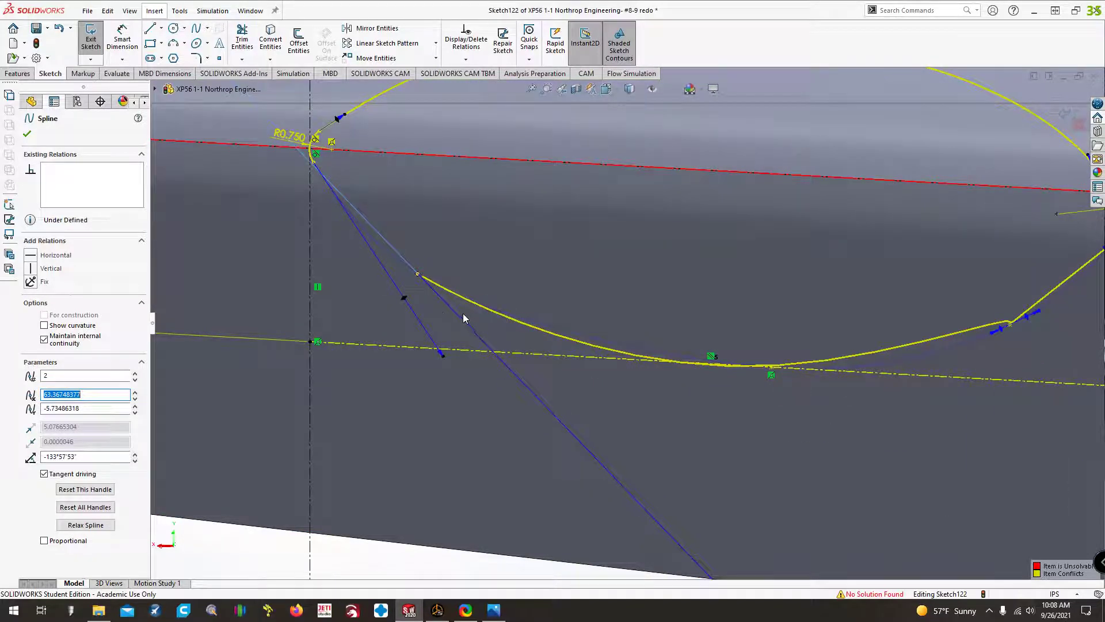
click(54, 28)
click(58, 28)
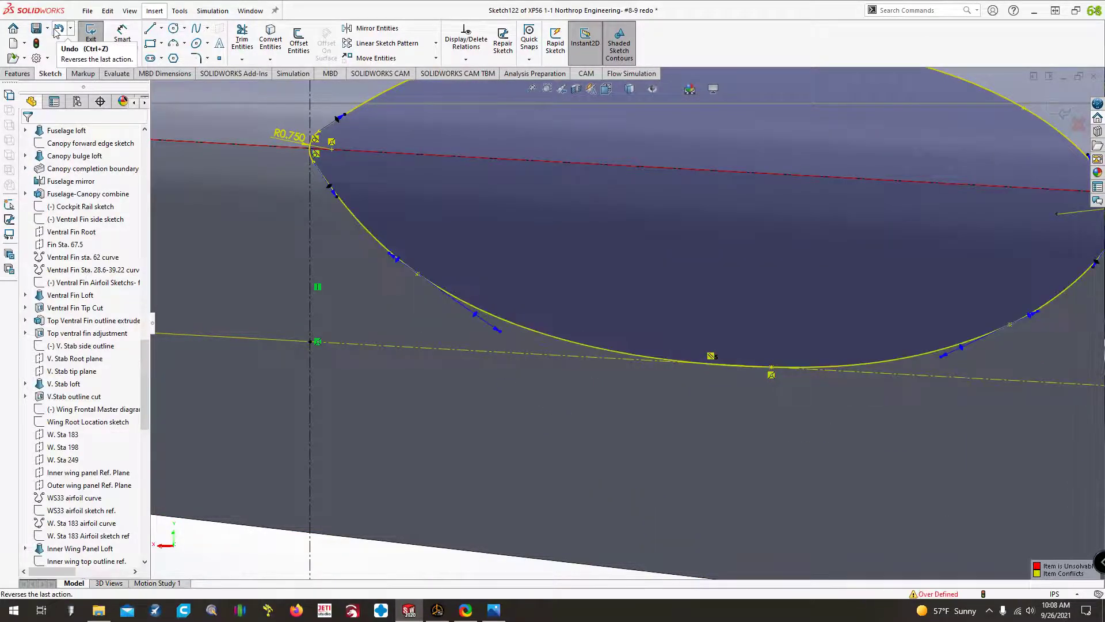
- Slightly adjust the tangent handles at the lower spline's interior point near the R0.750 fillet and check the whole profile
click(418, 275)
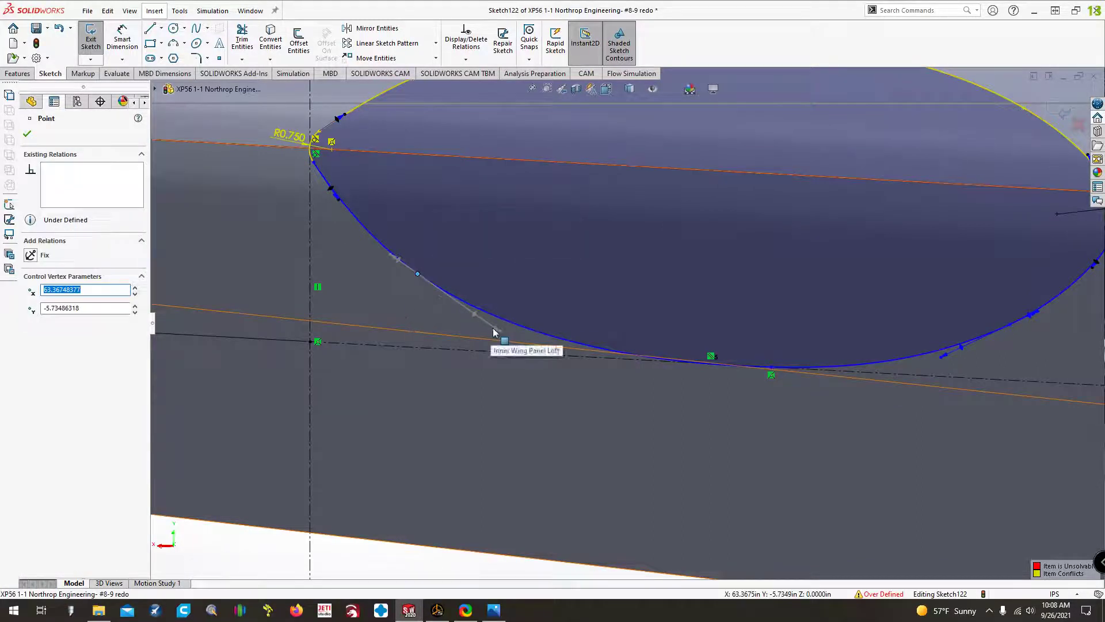
drag(475, 314, 478, 316)
drag(401, 265, 397, 258)
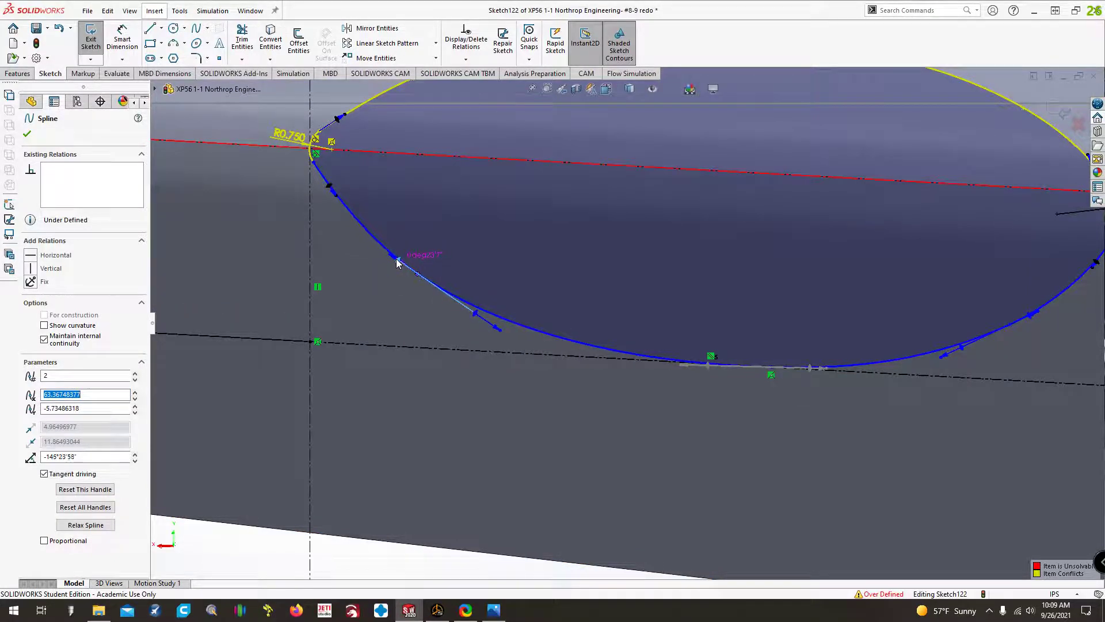
scroll(366, 306, down, 4)
scroll(420, 312, up, 5)
scroll(422, 316, up, 5)
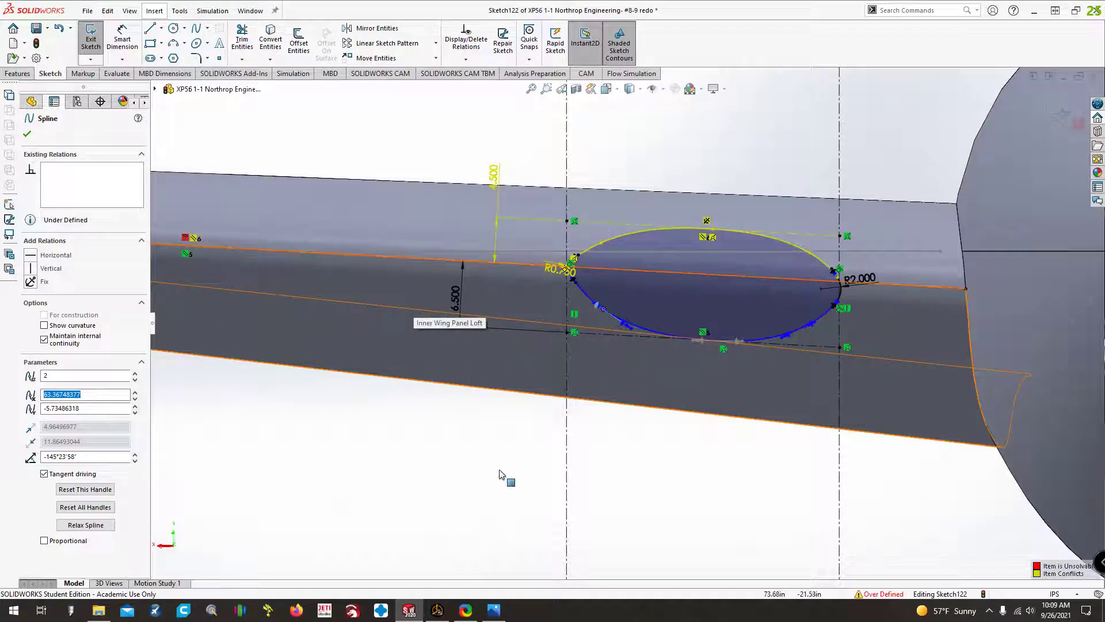
- Compare the profile with the reference photo and delete the conflicting upper construction line distance and R0.750 fillet radius dimensions
click(470, 427)
click(494, 610)
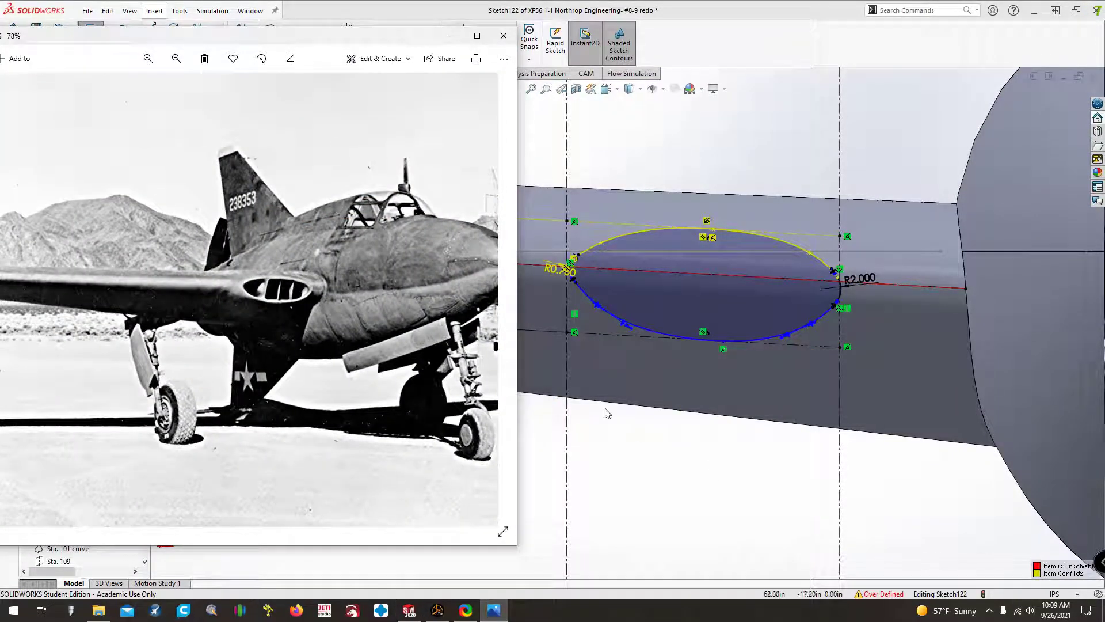
click(615, 109)
click(510, 218)
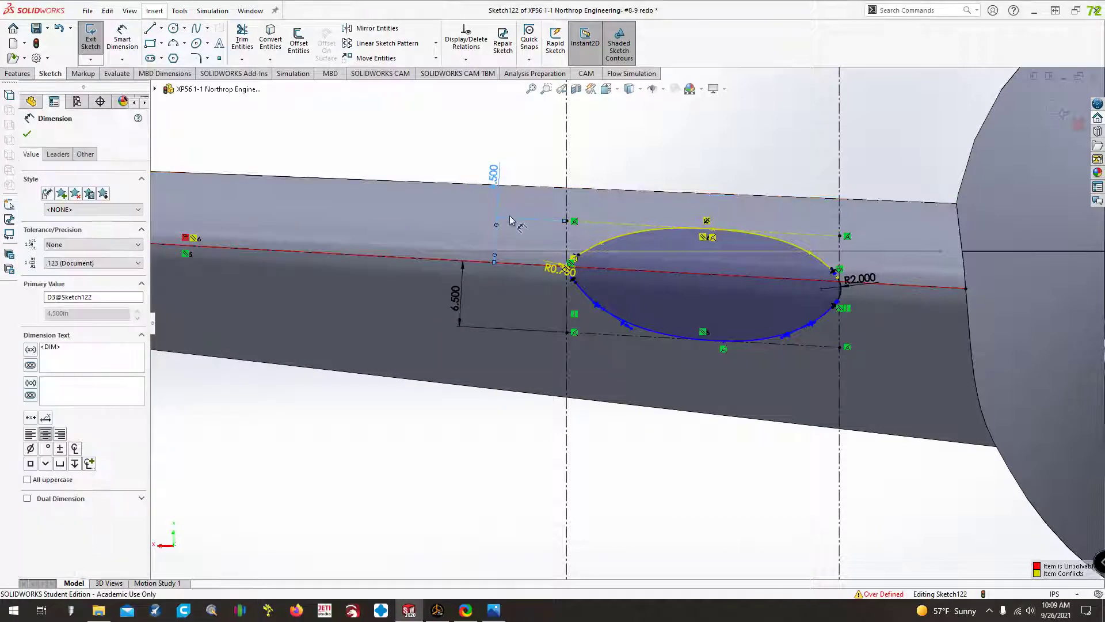
key(Delete)
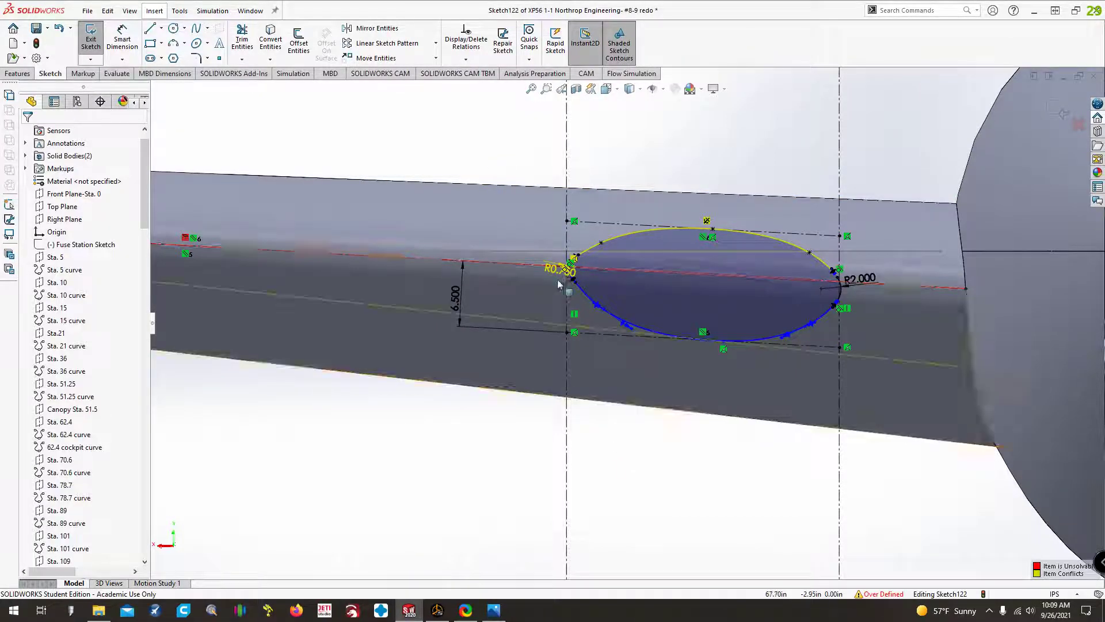
click(553, 275)
key(Delete)
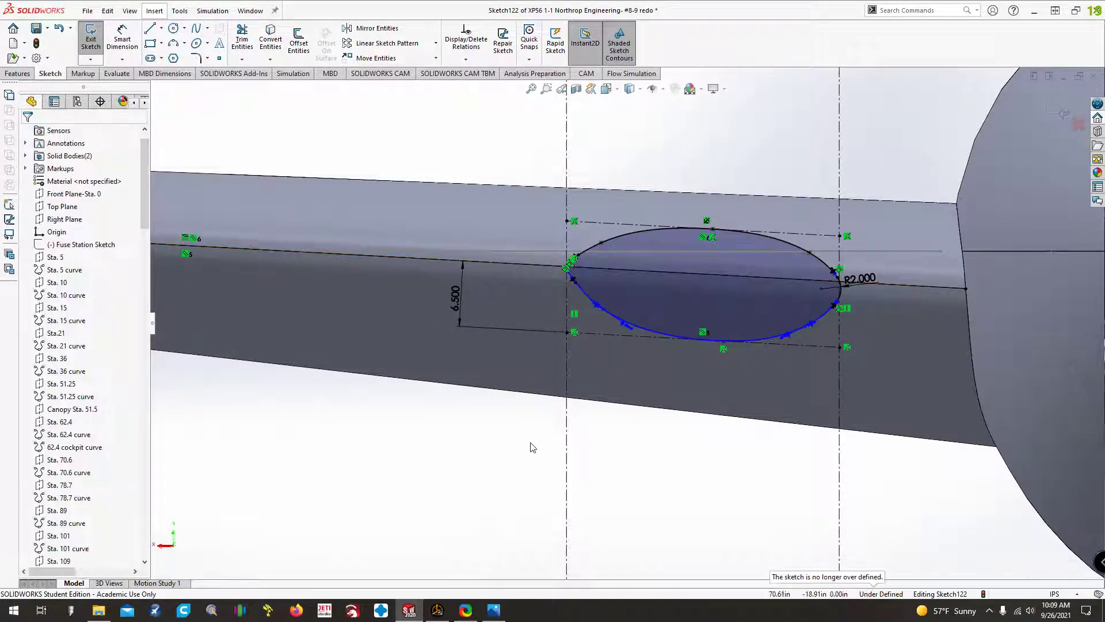
- Examine the inlet profile's placement relative to the wing leading edge and fuselage from several angles
key(Right)
key(Right)
key(Left)
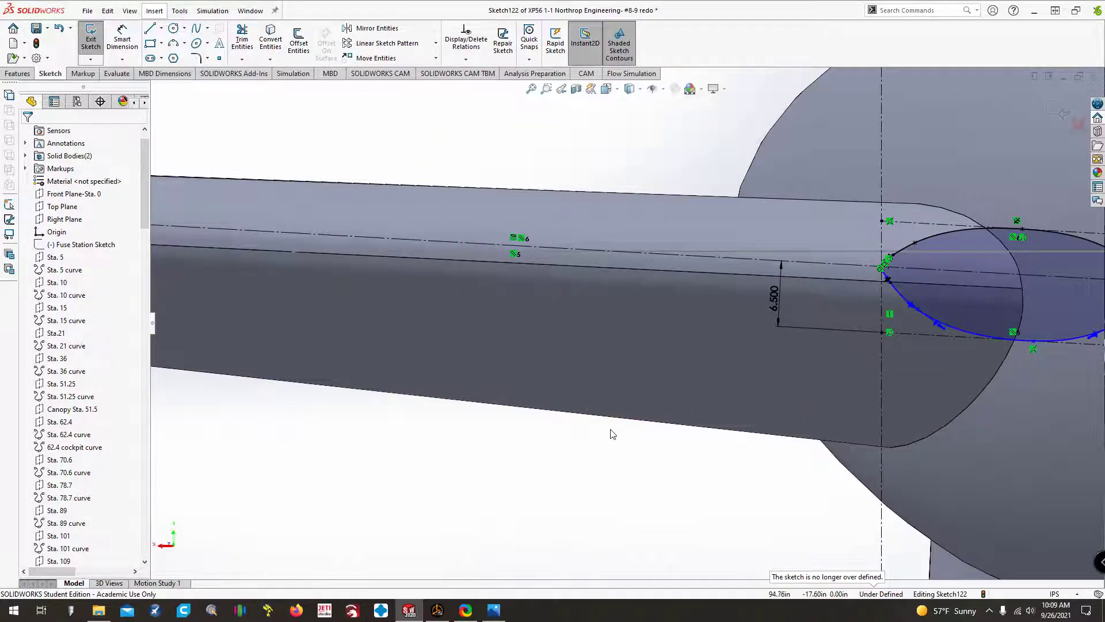
scroll(613, 434, up, 5)
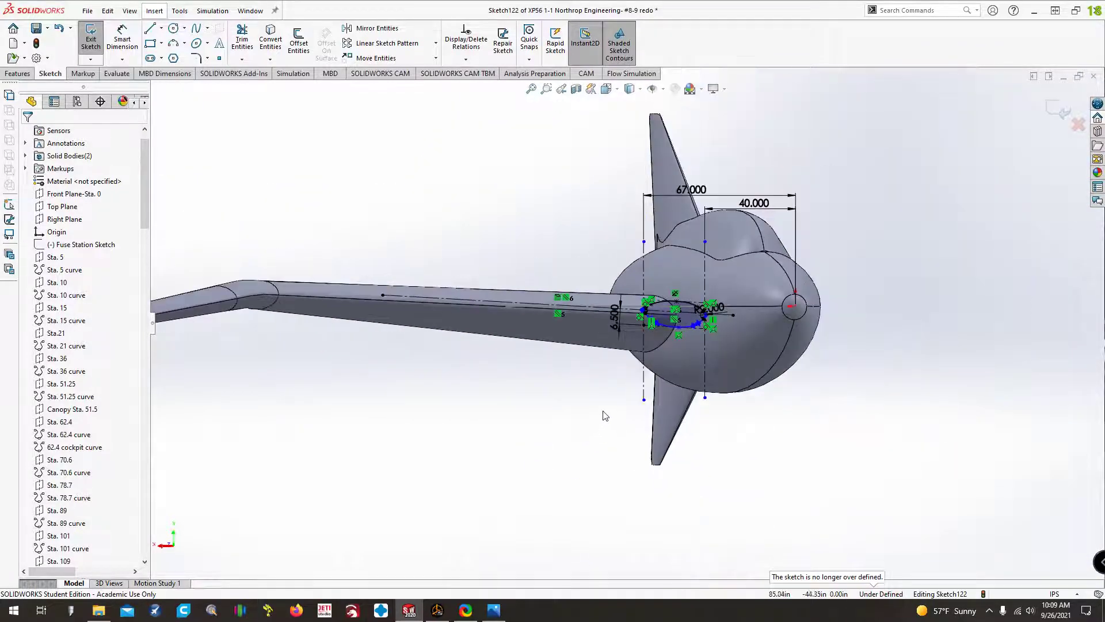
mouse_move(604, 415)
middle_down()
mouse_move(617, 403)
mouse_move(570, 362)
middle_up()
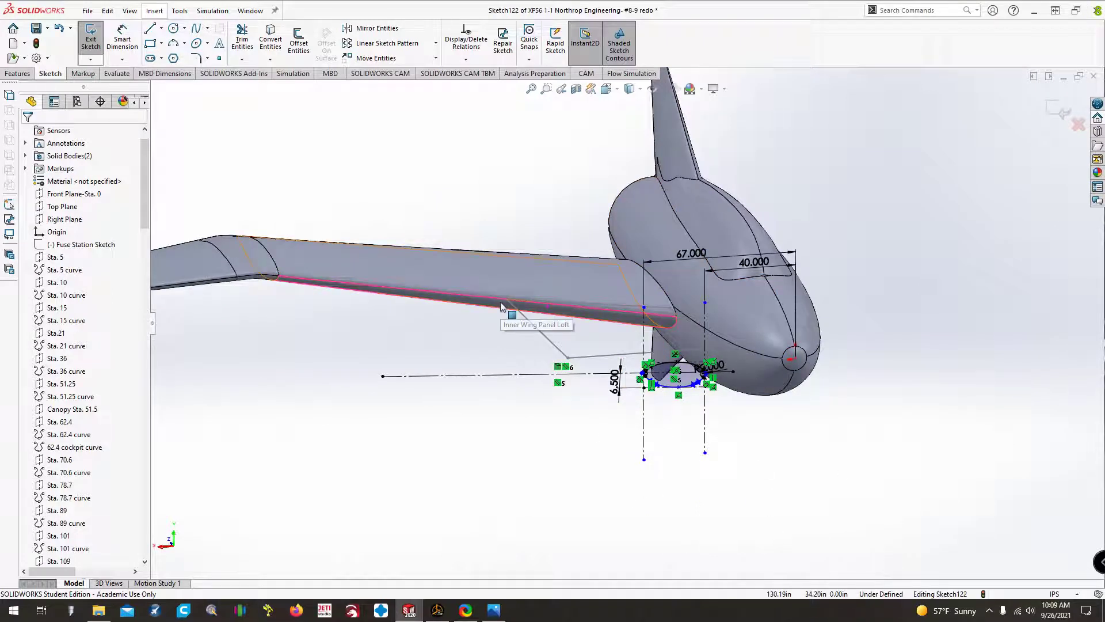
scroll(582, 289, down, 5)
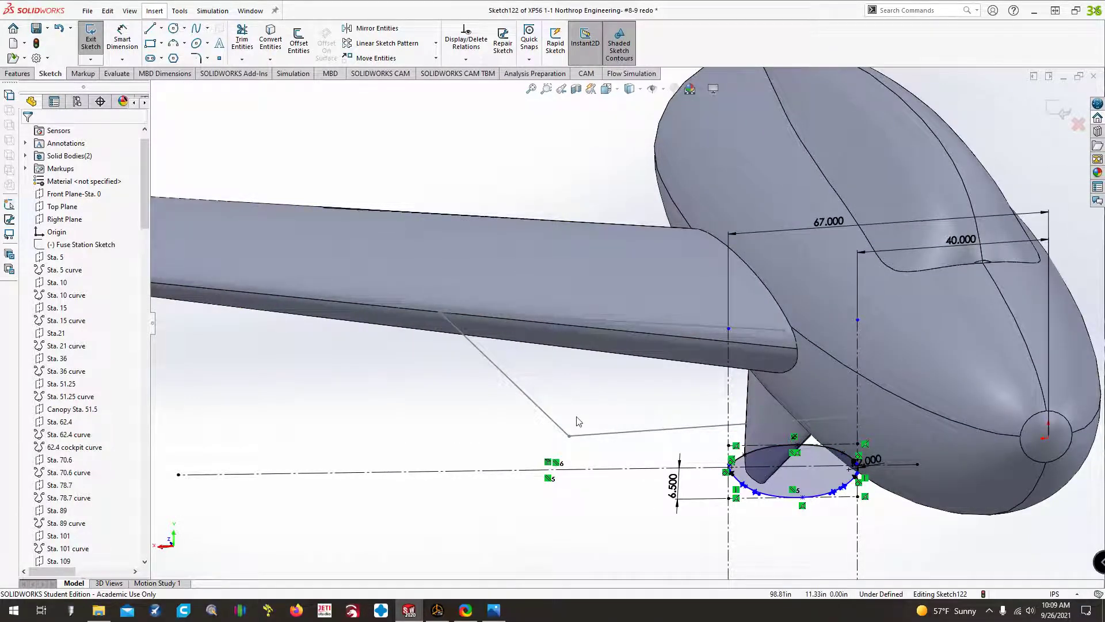
key(ctrl+8)
scroll(579, 421, up, 5)
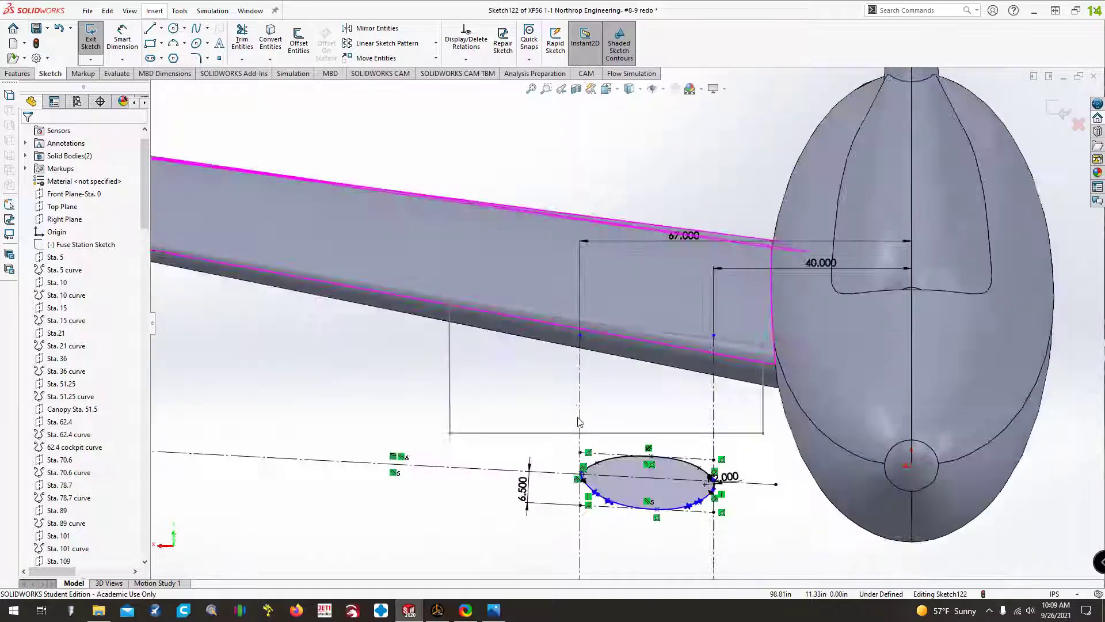
- Begin a Boss-Extrude of the inlet profile, starting from an offset, with a blind depth of 6 in
middle_drag(636, 488, 607, 421)
key(ctrl+Up)
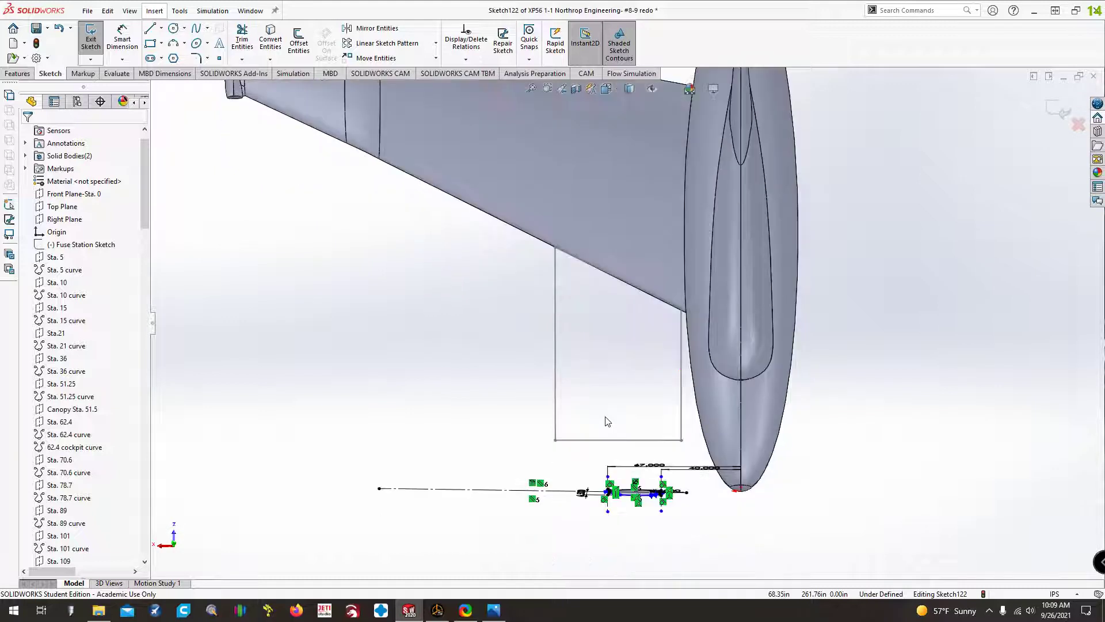
click(91, 41)
click(80, 51)
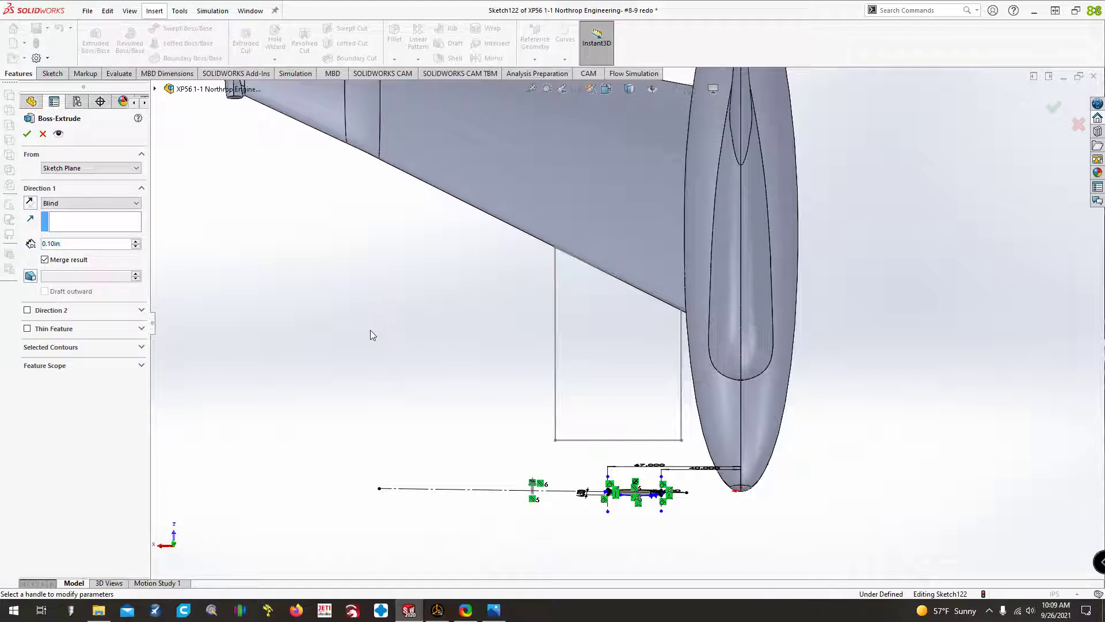
click(82, 170)
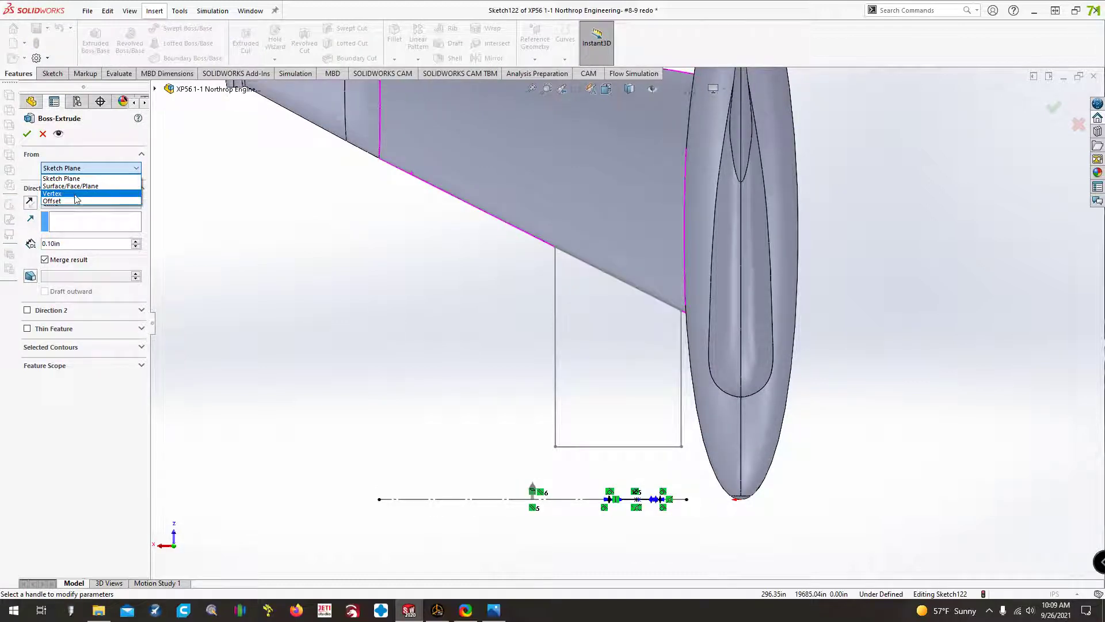
click(72, 201)
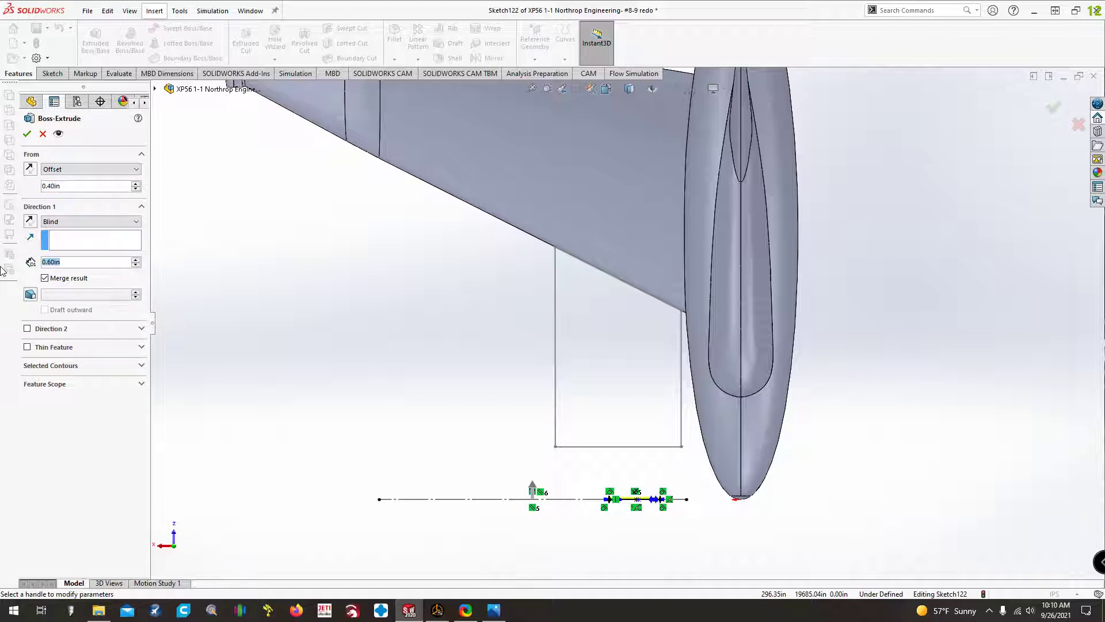
text(6)
key(Return)
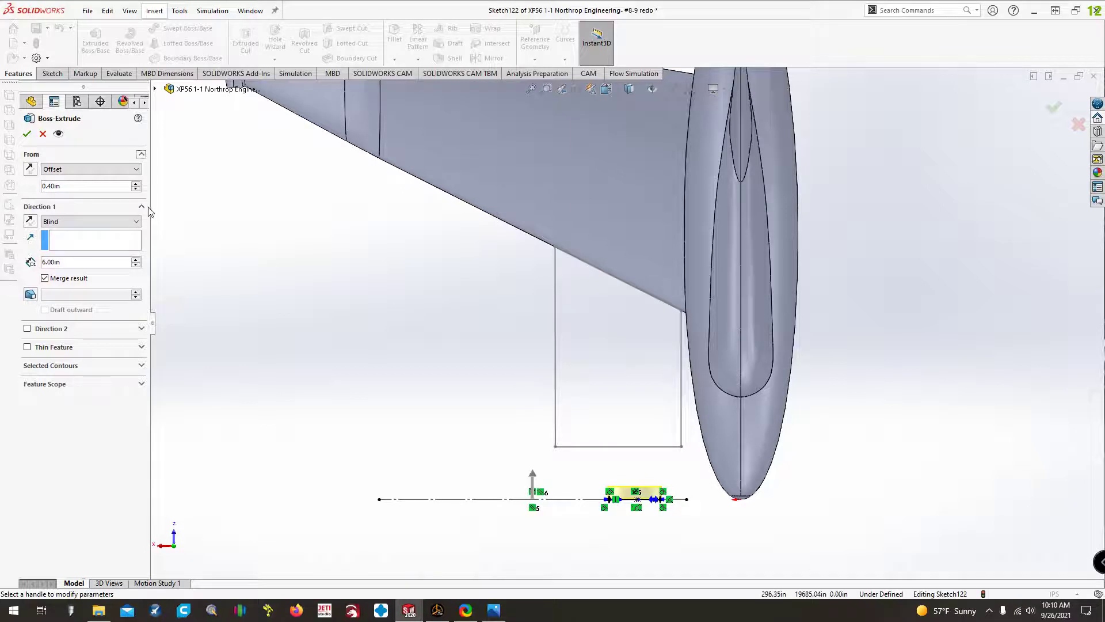
- Try start offsets of 20, 60 and 100 in to bring the inlet extrusion up to the wing leading edge
click(136, 171)
click(136, 171)
text(20)
key(Return)
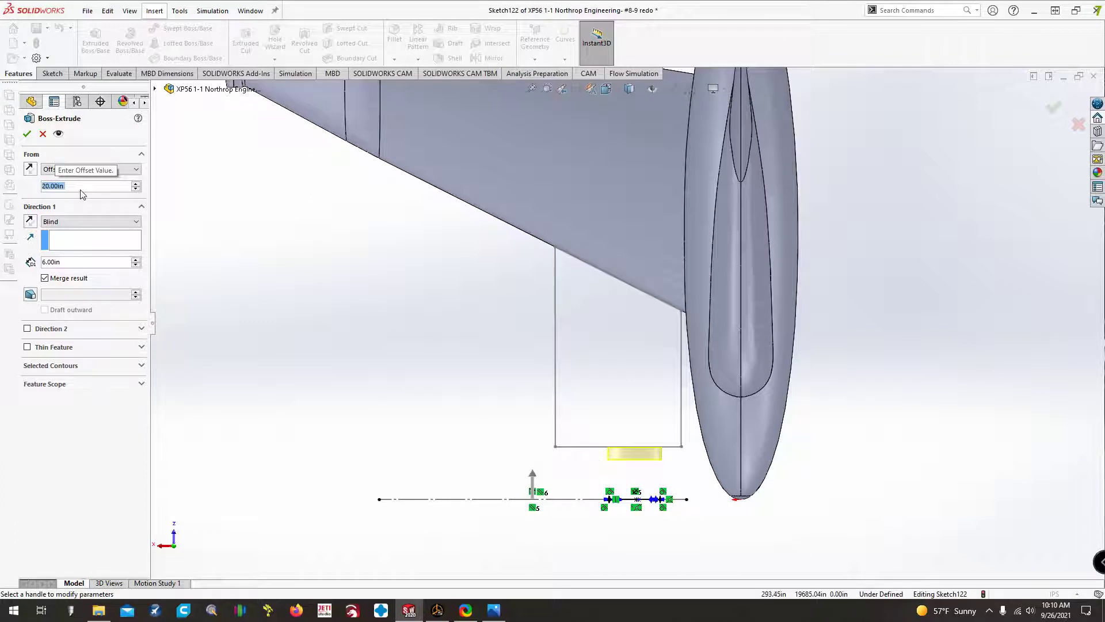
text(60)
key(Return)
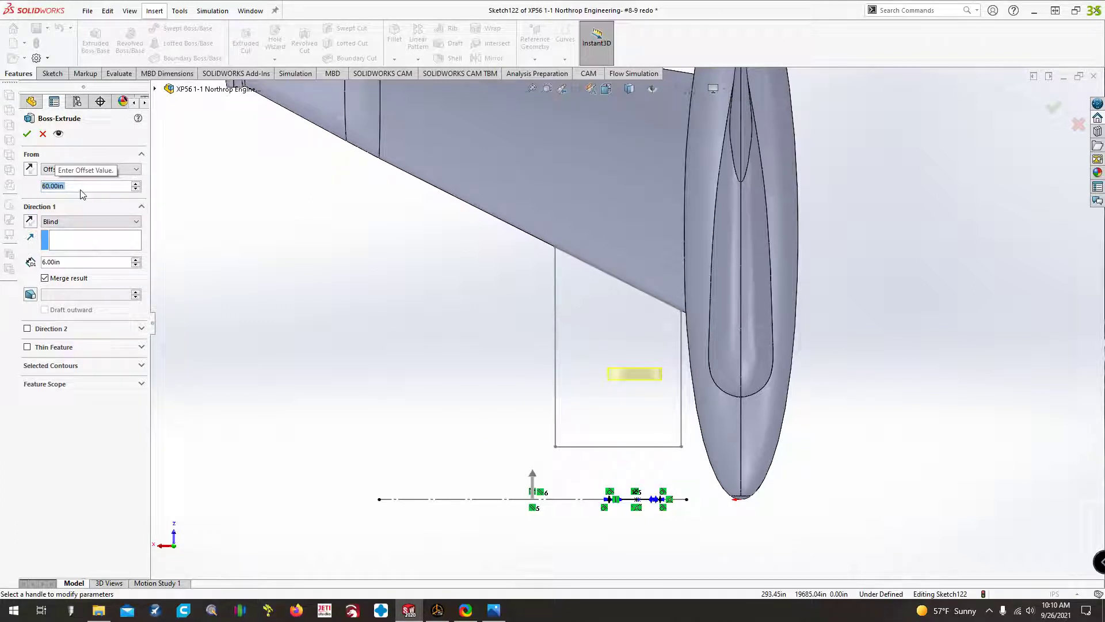
text(100)
key(Return)
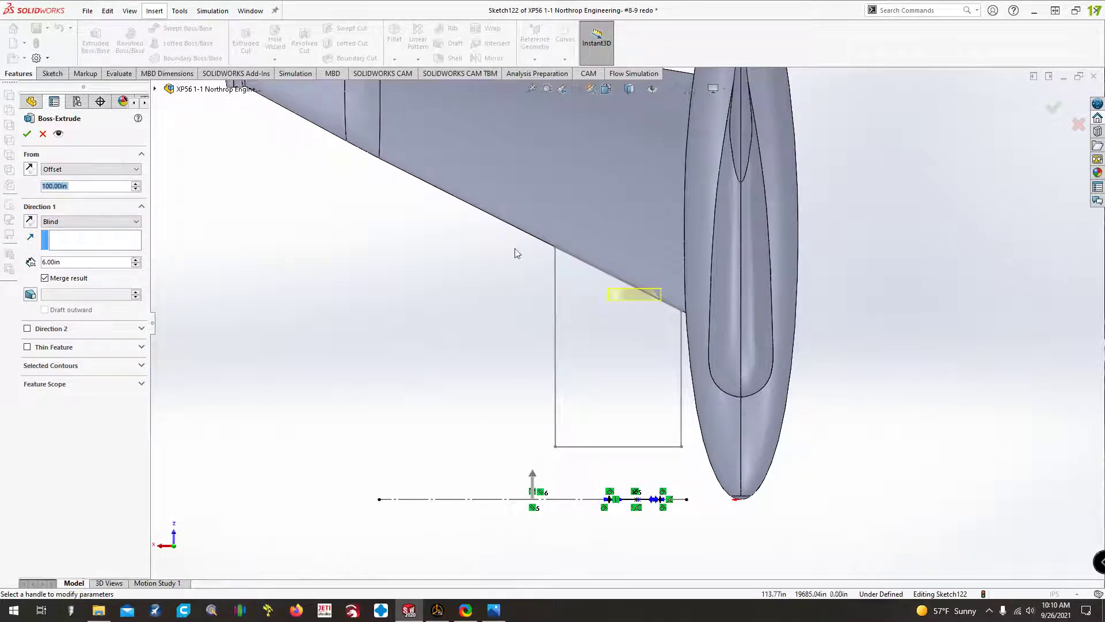
- Set the extrusion's start offset to 99 in so its inboard end begins just ahead of the wing leading edge
scroll(665, 325, down, 10)
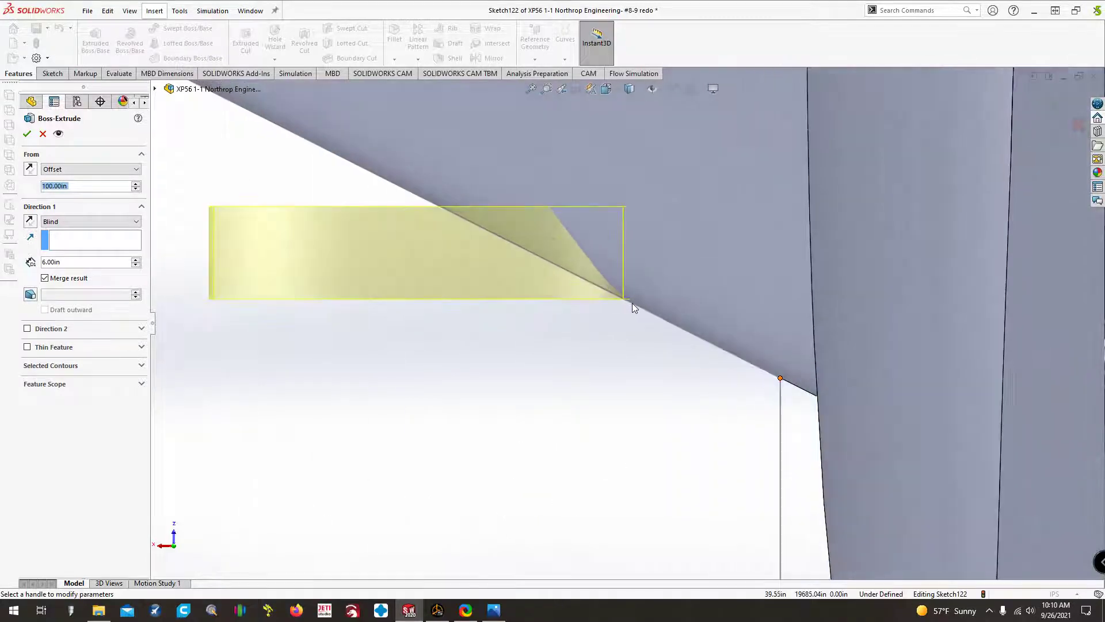
scroll(611, 309, down, 2)
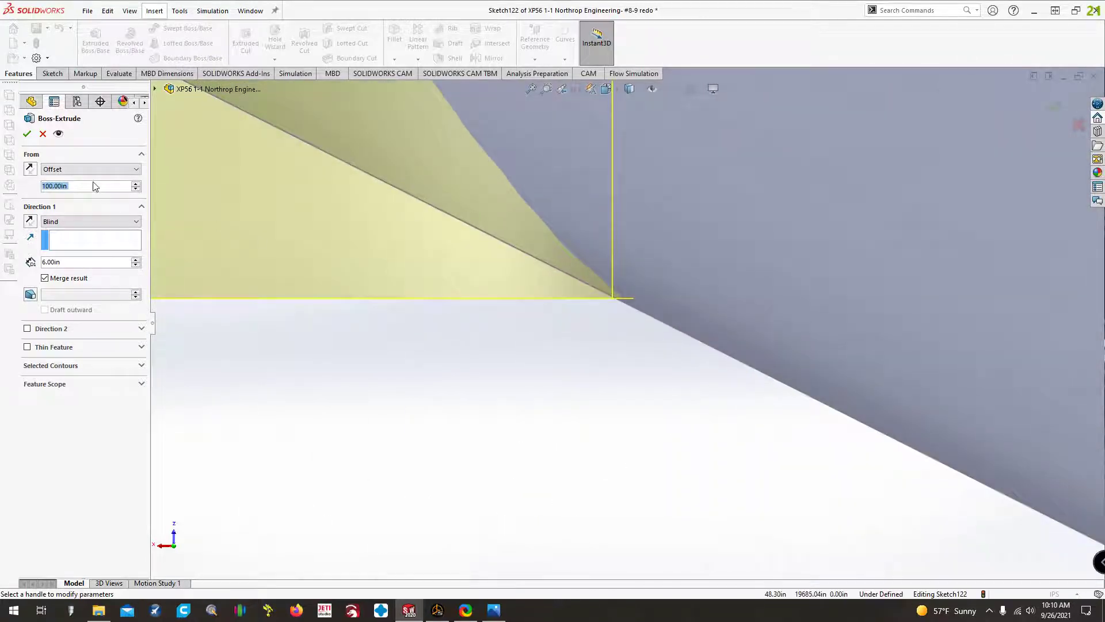
text(99)
key(Return)
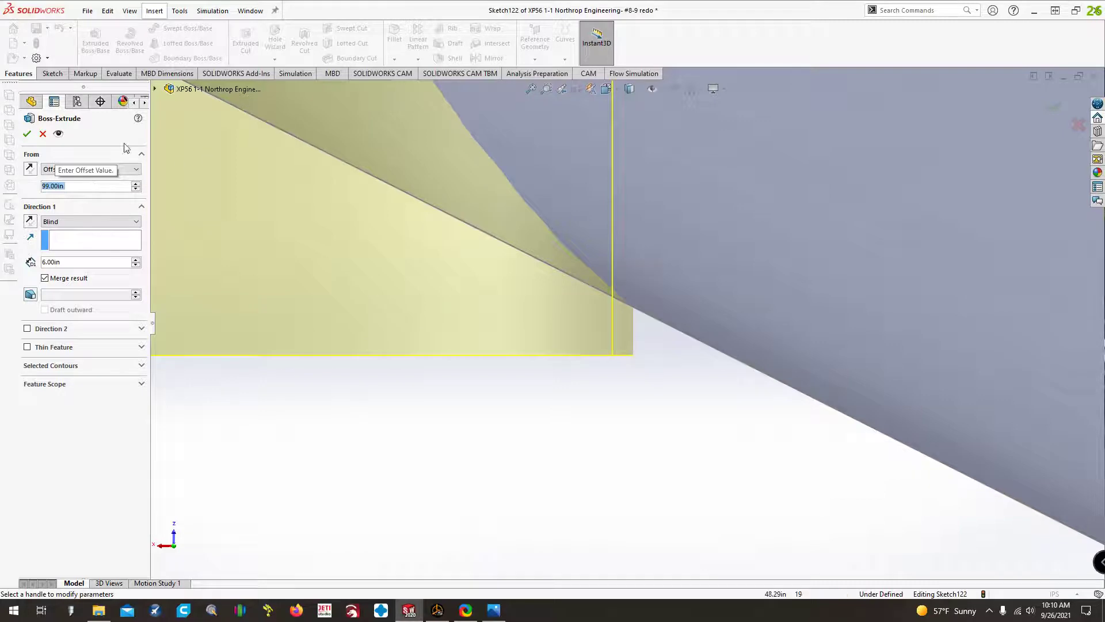
scroll(390, 277, up, 3)
scroll(377, 374, up, 3)
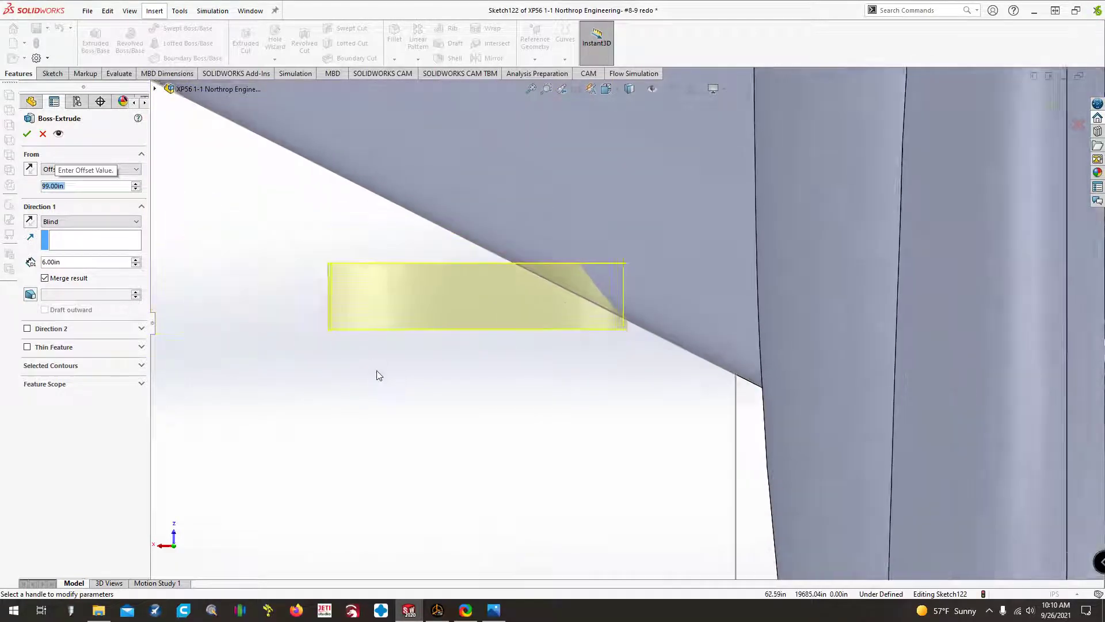
- Increase the inlet extrusion's blind depth to 19.3 in so it runs past its intersection with the wing's upper and lower surfaces
click(136, 260)
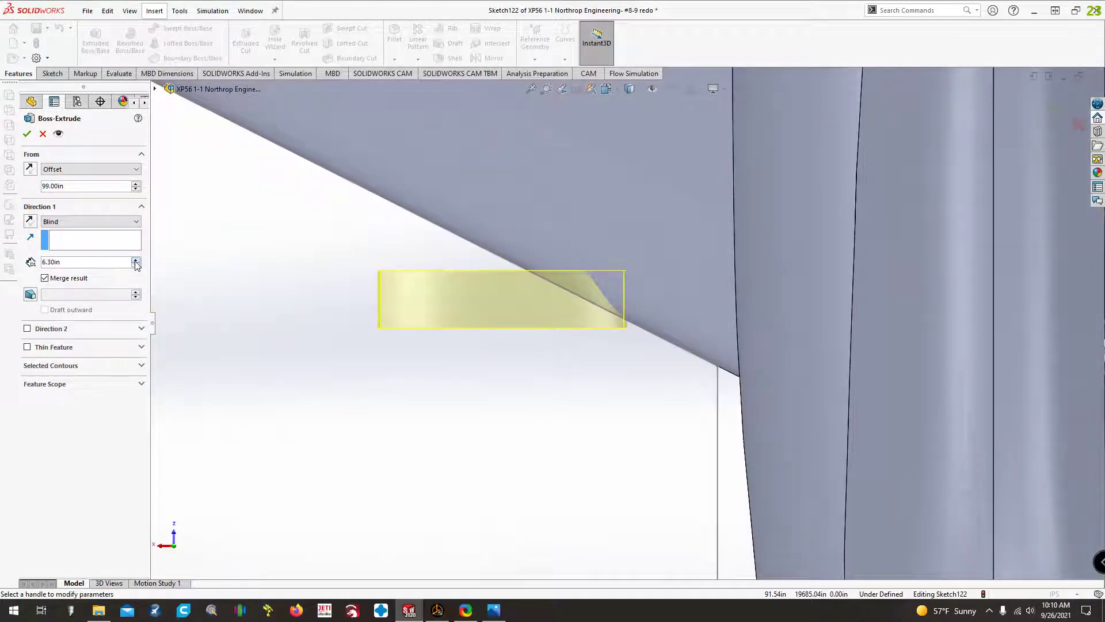
drag(136, 262, 136, 262)
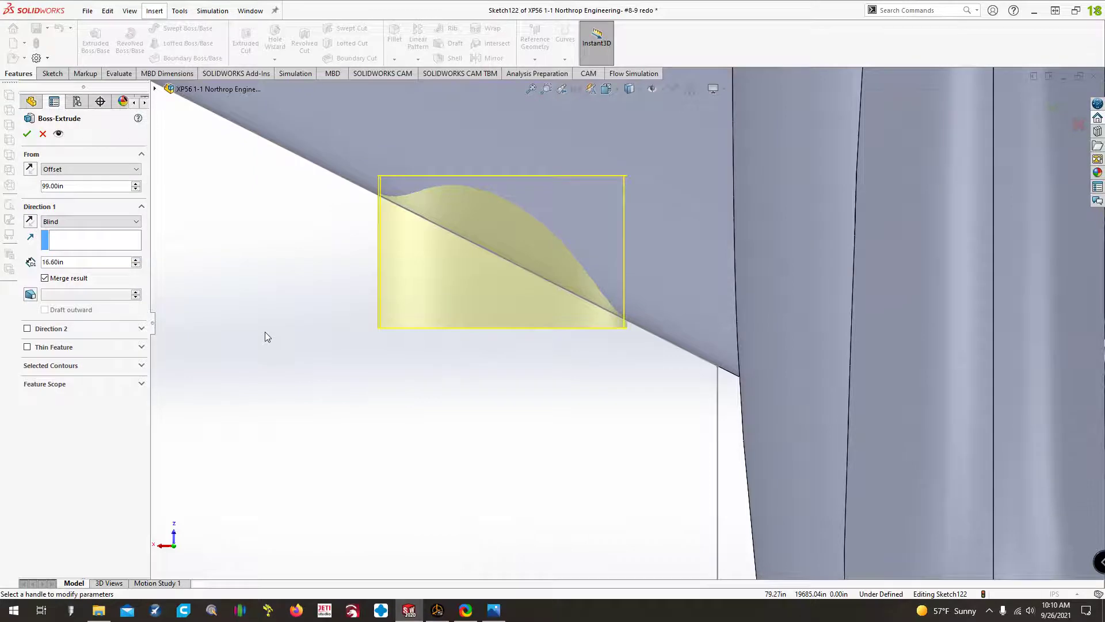
key(Up)
key(Up)
key(Up)
key(Up)
key(Up)
key(Up)
key(Up)
key(Up)
key(Up)
key(Up)
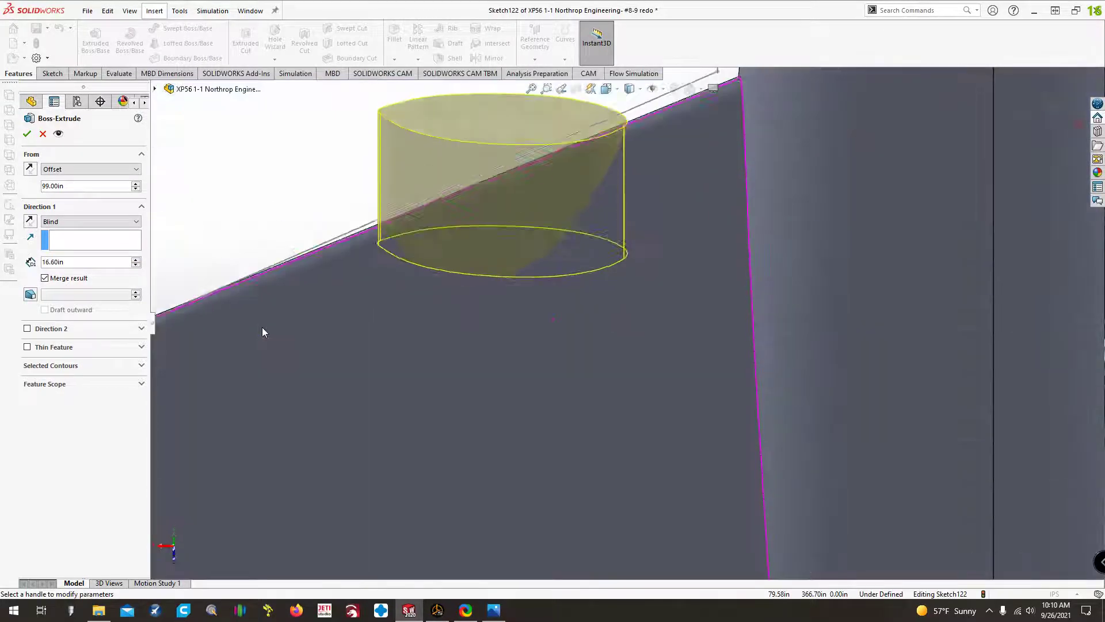
key(Up)
key(Up)
drag(137, 259, 136, 259)
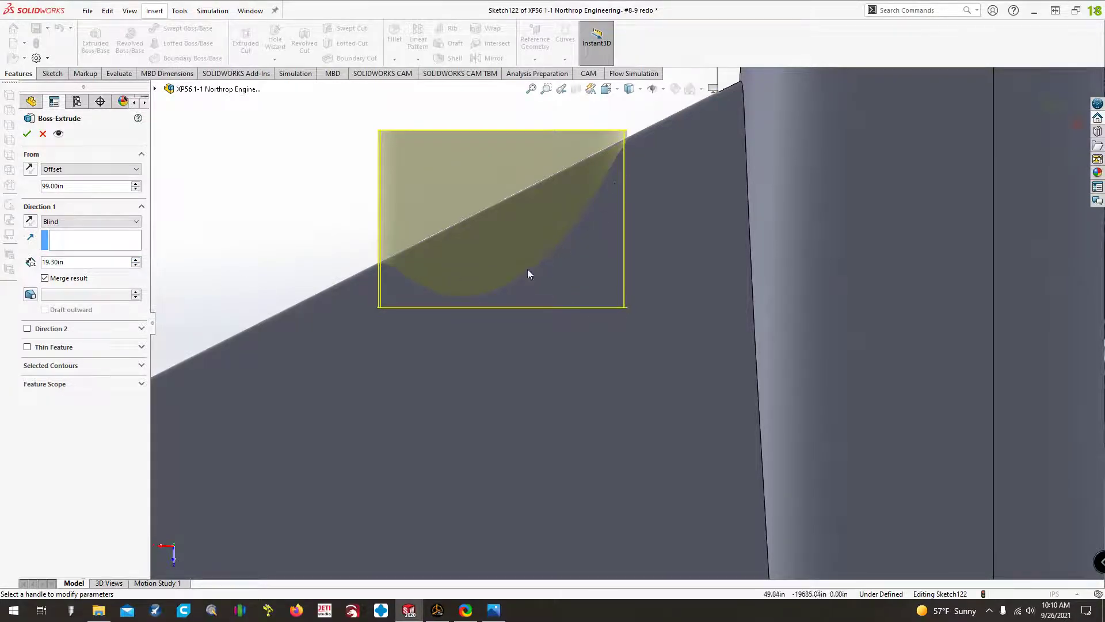
- Check the inlet extrusion preview against the wing from the front and accept the feature
key(Down)
key(Down)
key(Down)
key(Down)
key(Down)
key(Down)
key(Down)
key(Down)
key(Down)
key(Down)
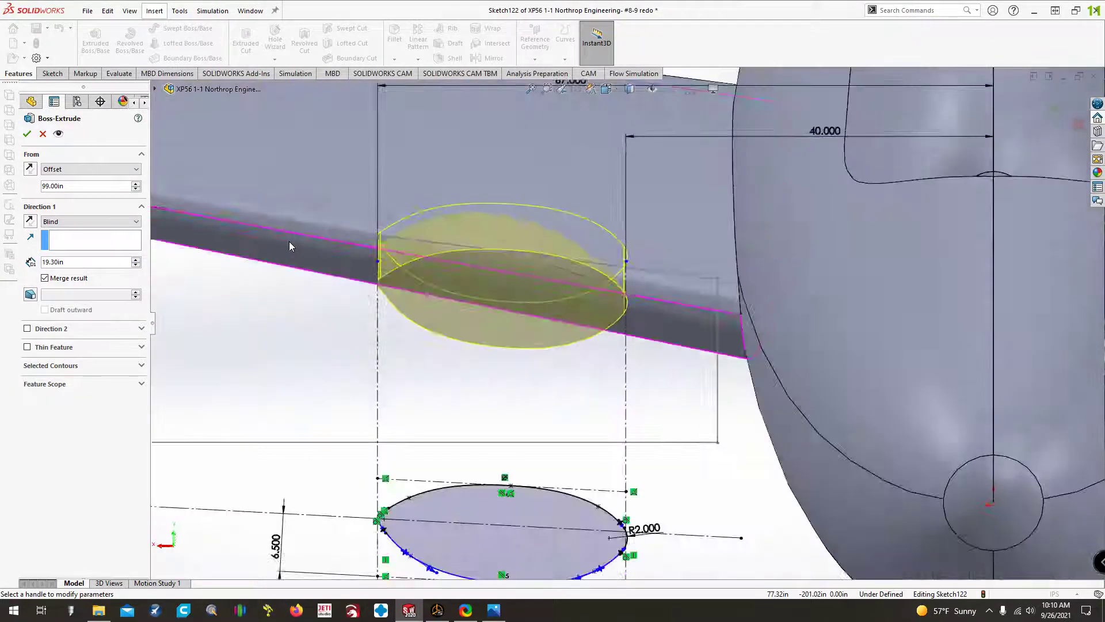
key(Up)
key(Up)
key(Up)
key(Up)
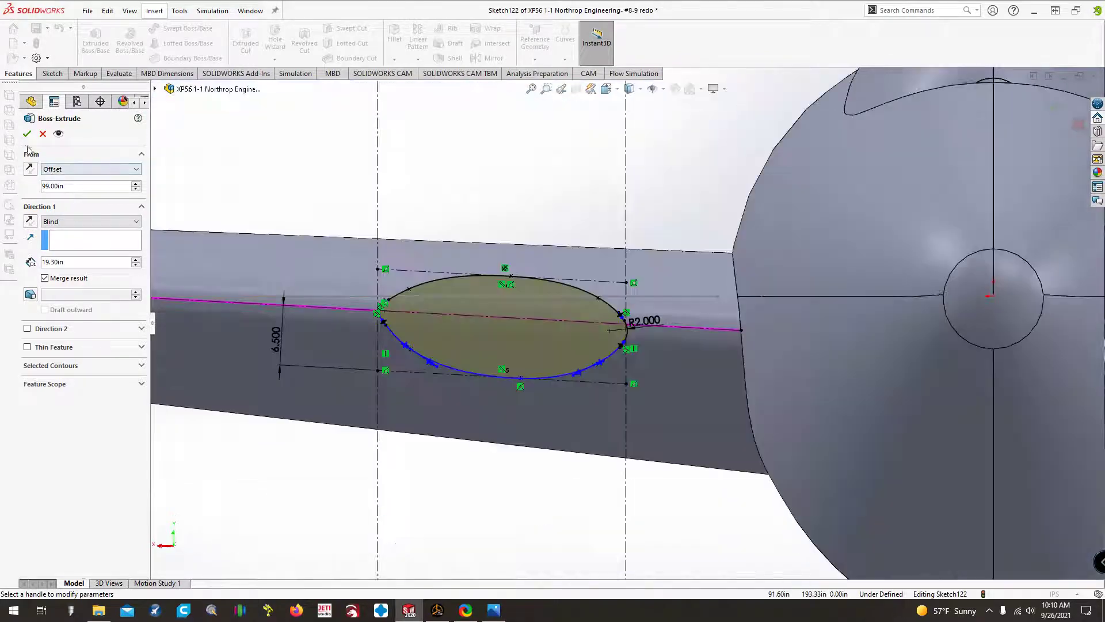
click(27, 136)
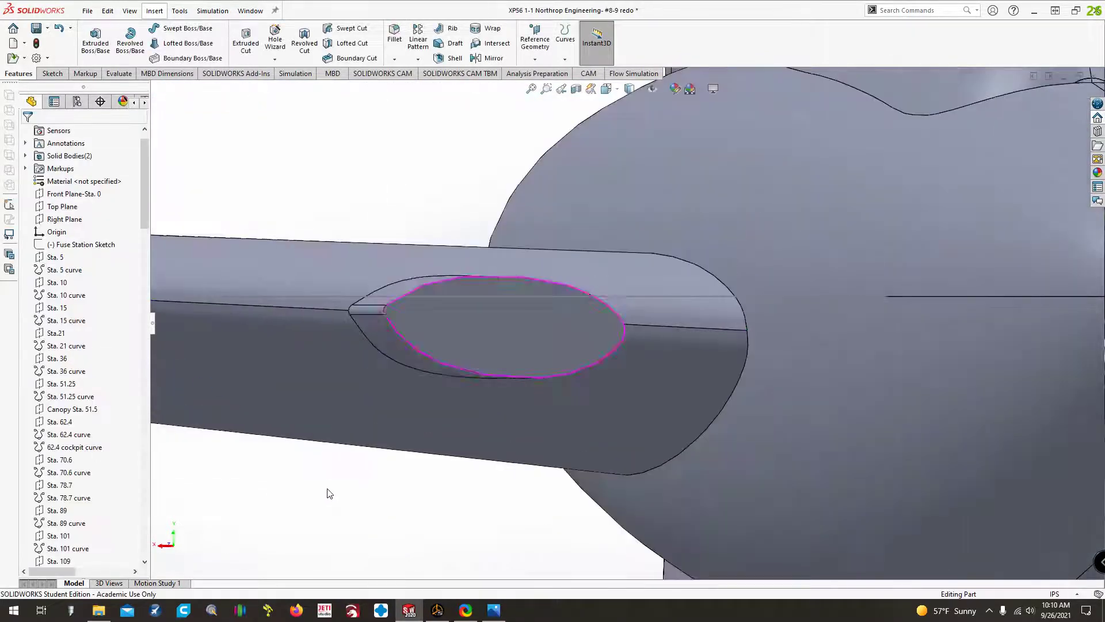
- Trim the inlet extrusion along the wing leading edge with an Extruded Cut of the Root Duct Top Trim Sketch, Through All - Both
scroll(327, 486, down, 6)
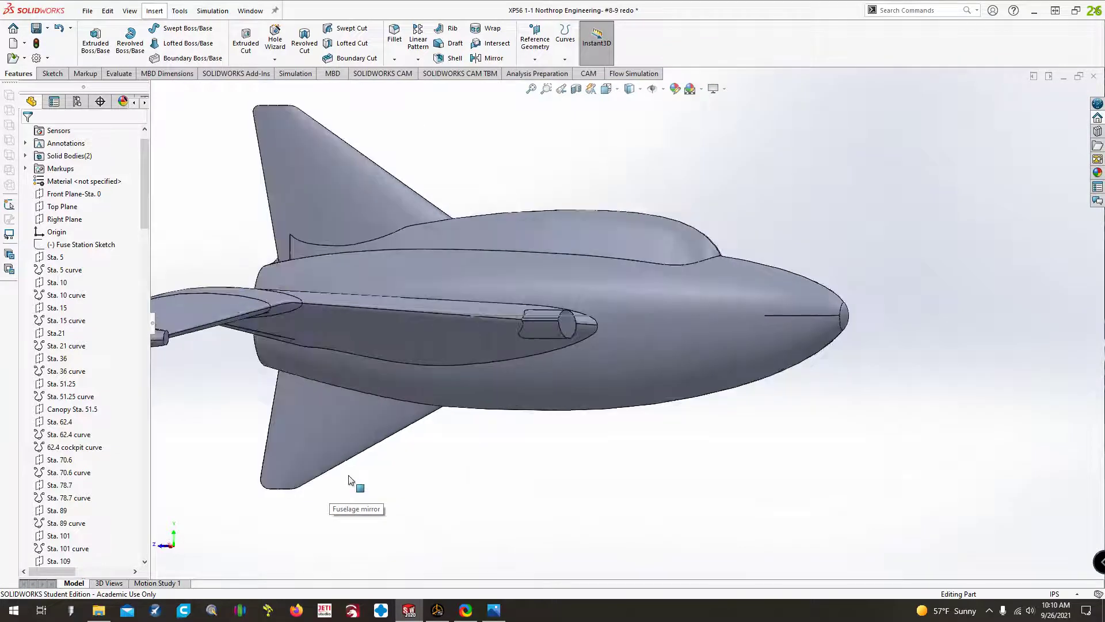
key(shift+Down)
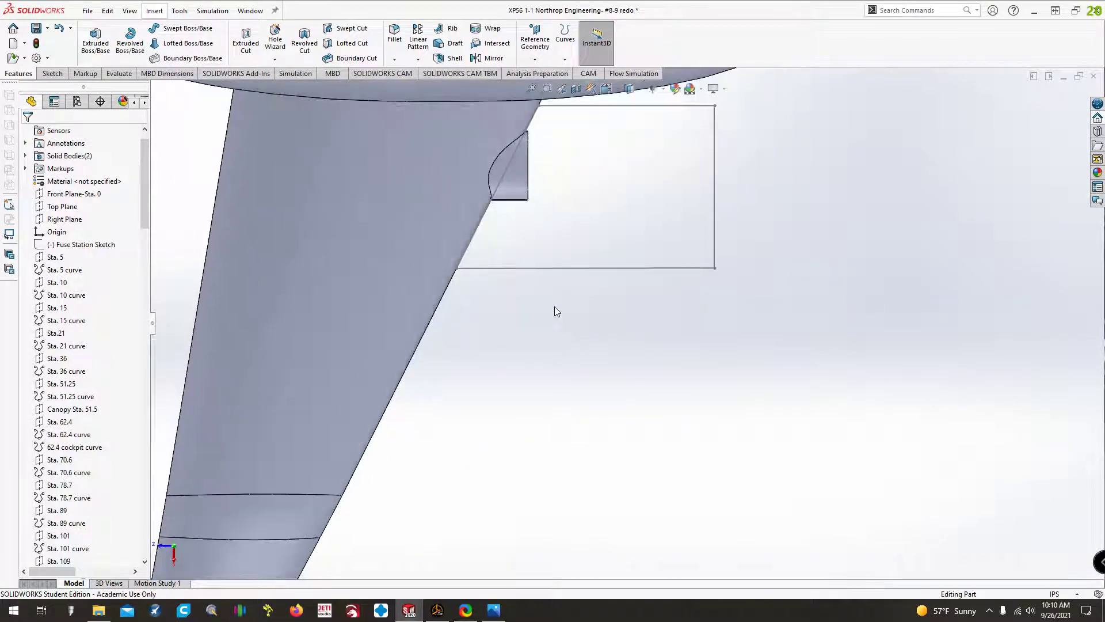
key(ctrl+Down)
key(ctrl+Down)
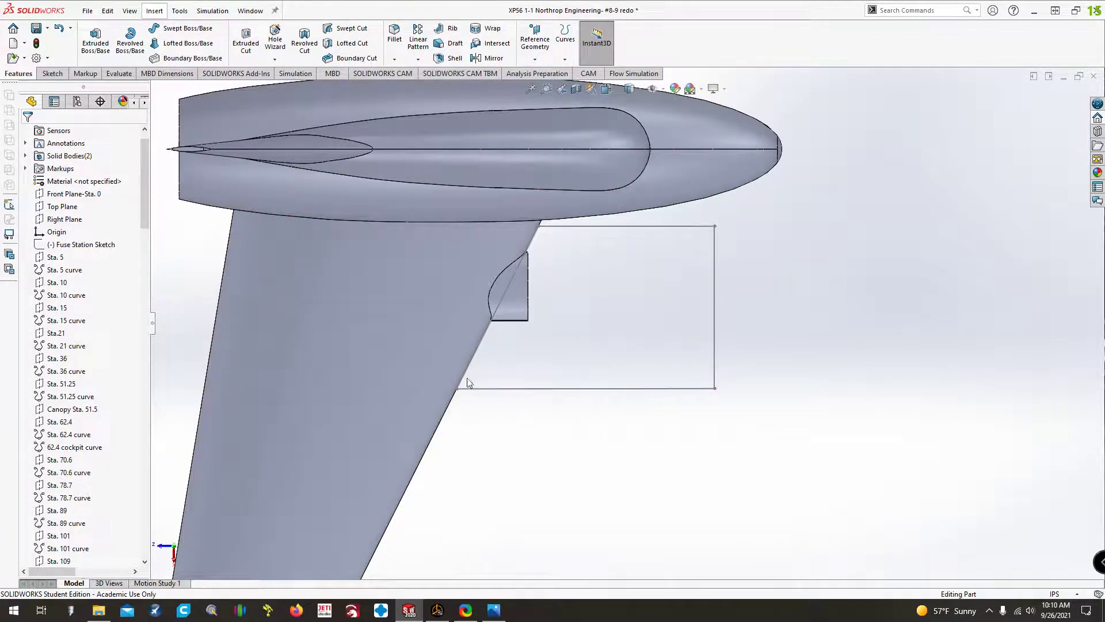
drag(144, 232, 144, 556)
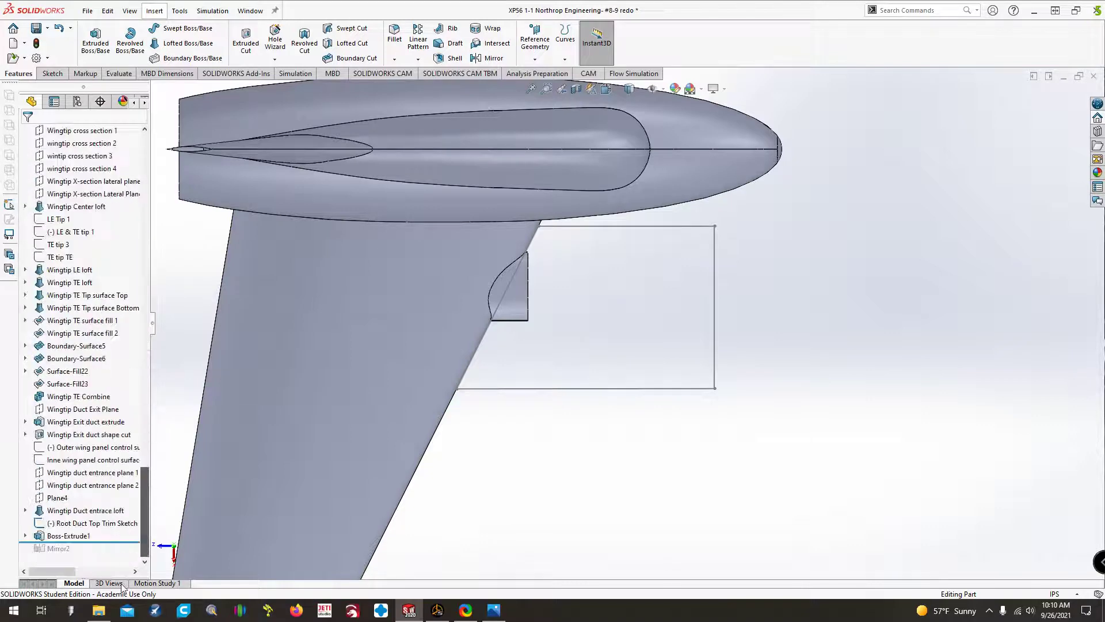
click(82, 524)
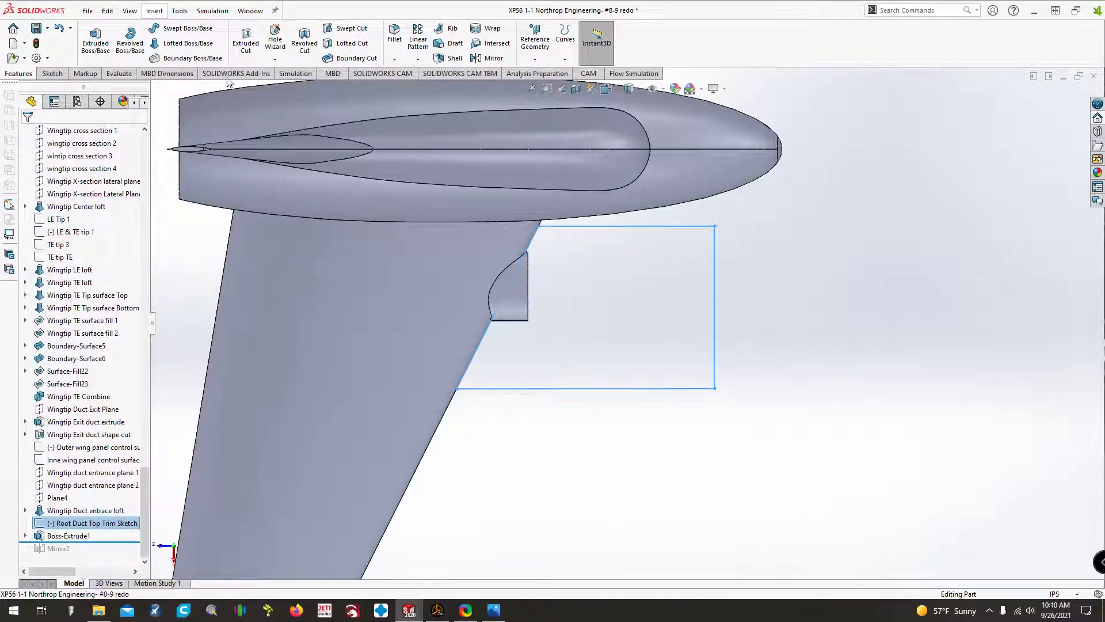
click(246, 46)
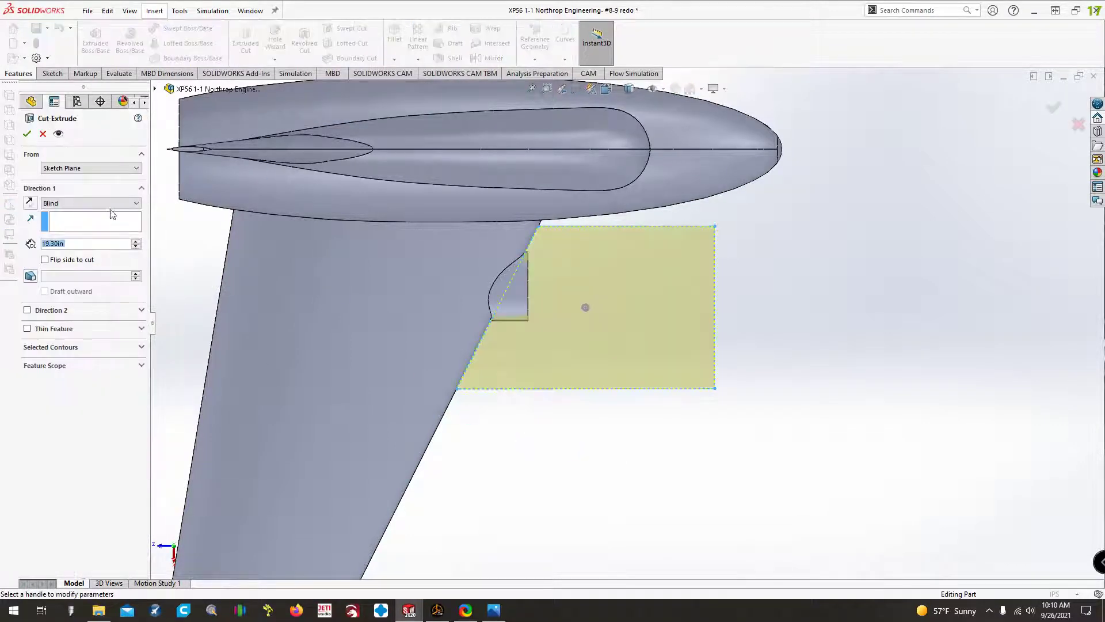
click(111, 203)
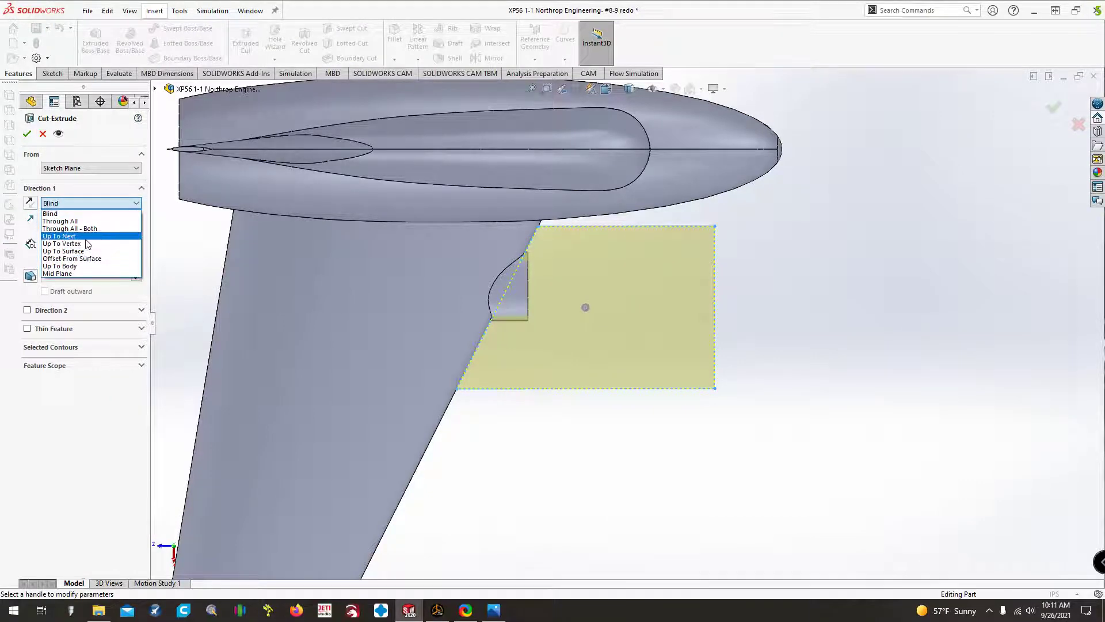
click(70, 228)
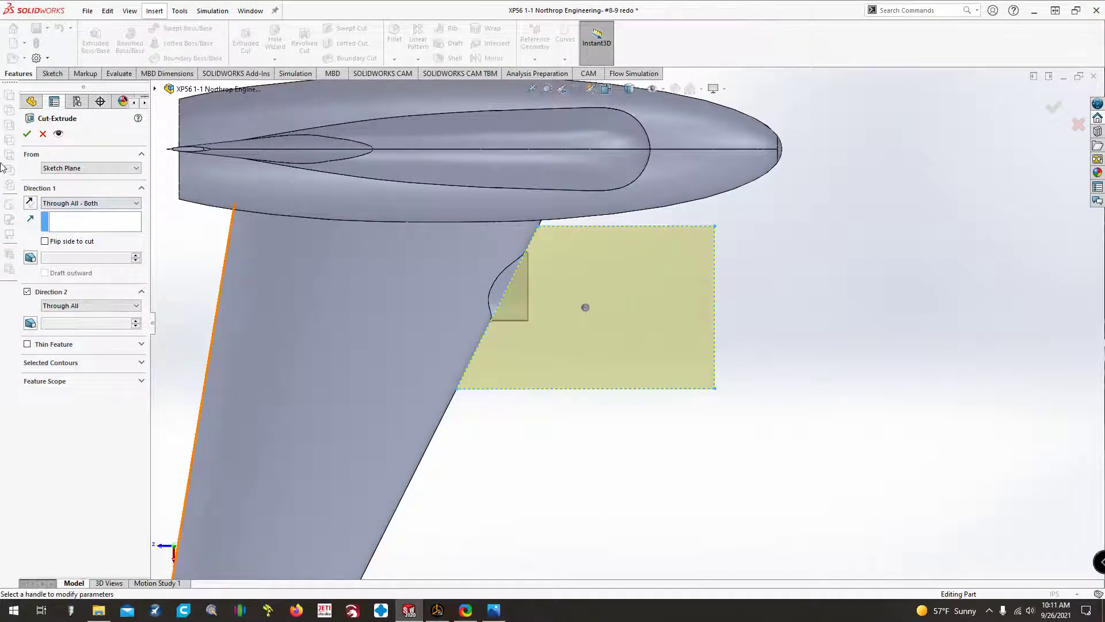
click(26, 134)
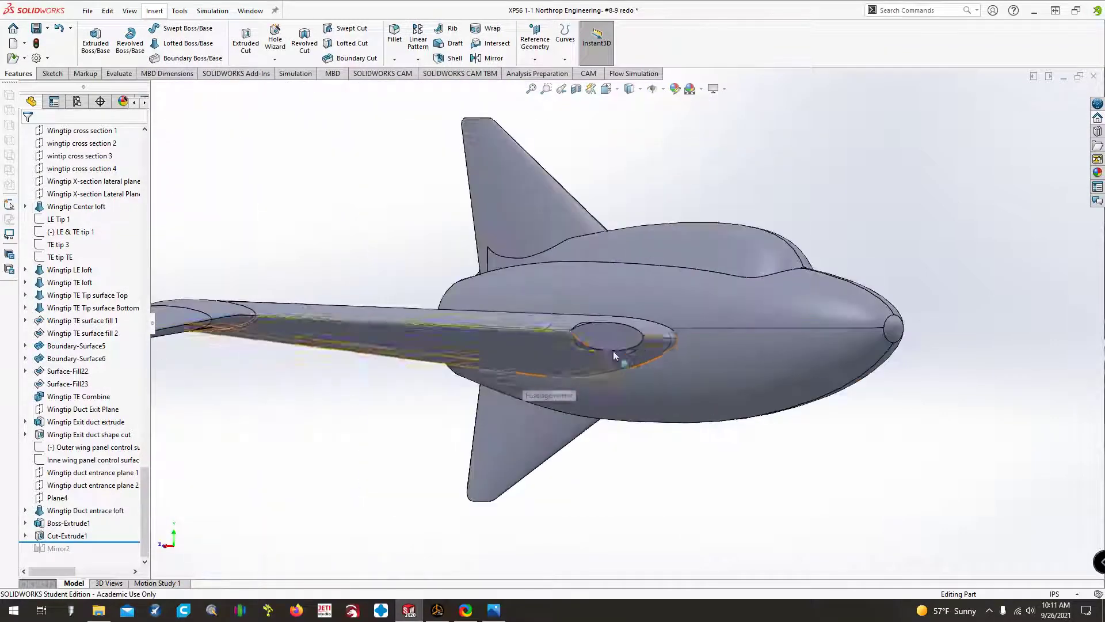
- Compare the trimmed inlet at the wing root with the reference photo
scroll(615, 351, down, 4)
scroll(611, 337, down, 1)
scroll(613, 341, up, 1)
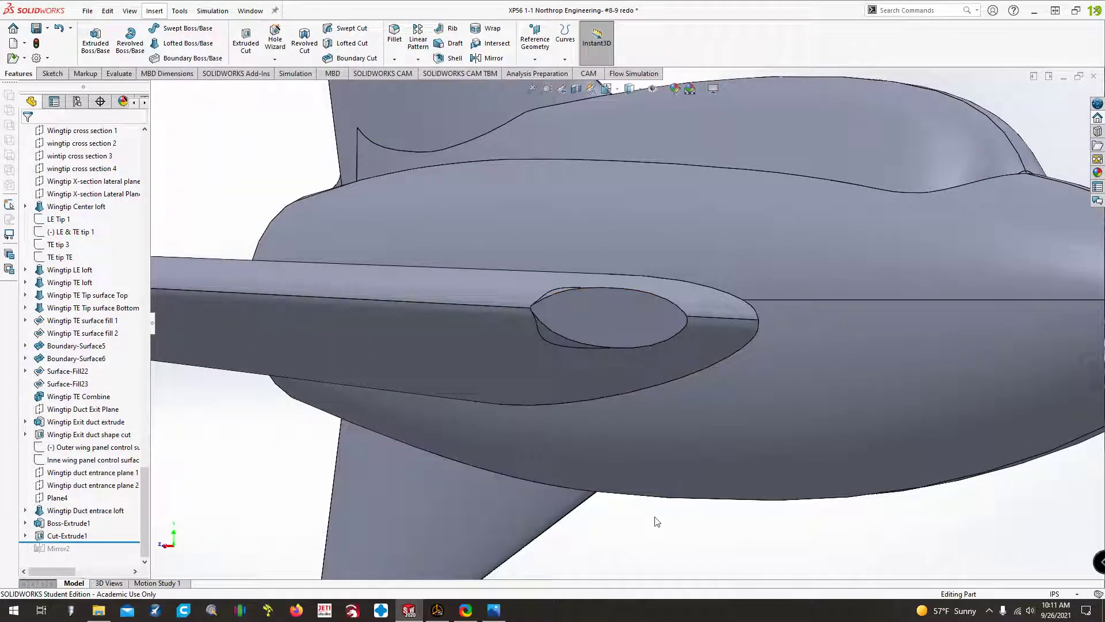
click(493, 610)
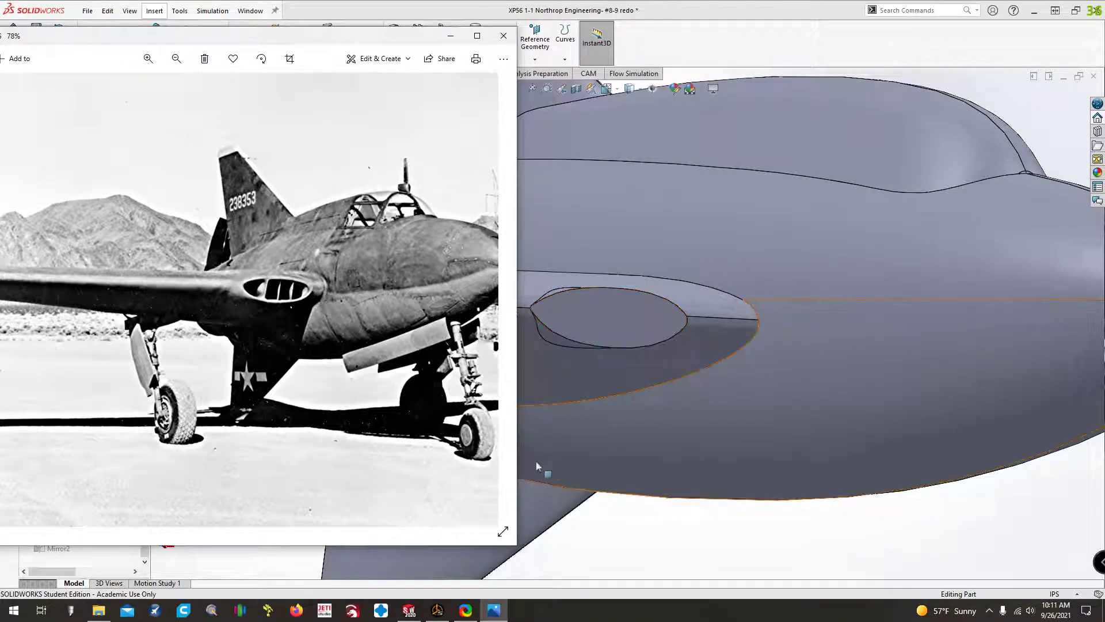
click(452, 36)
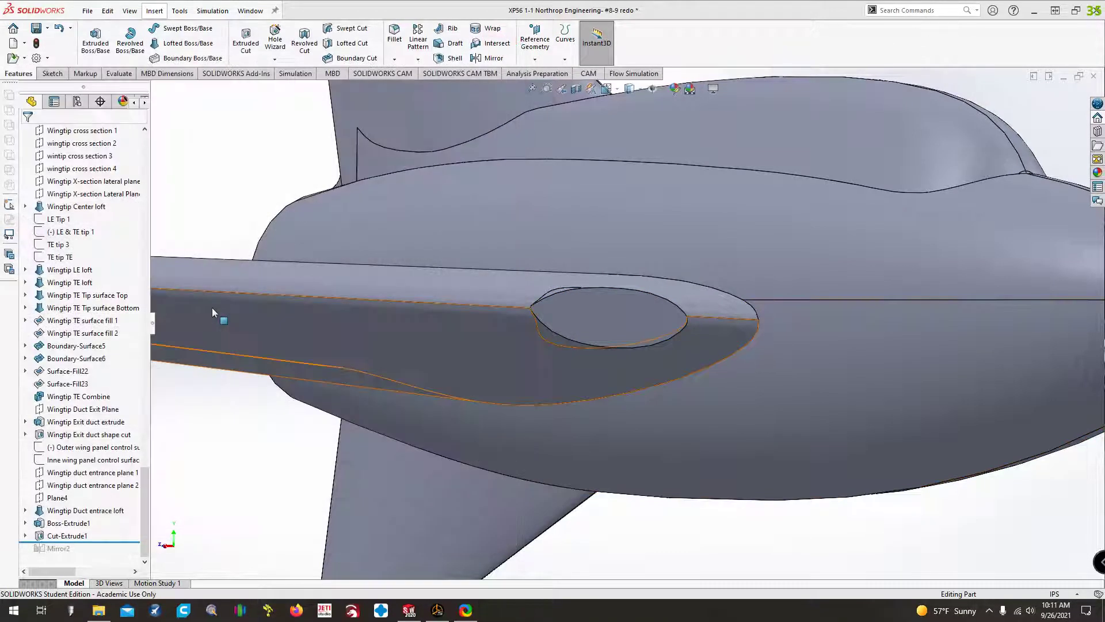